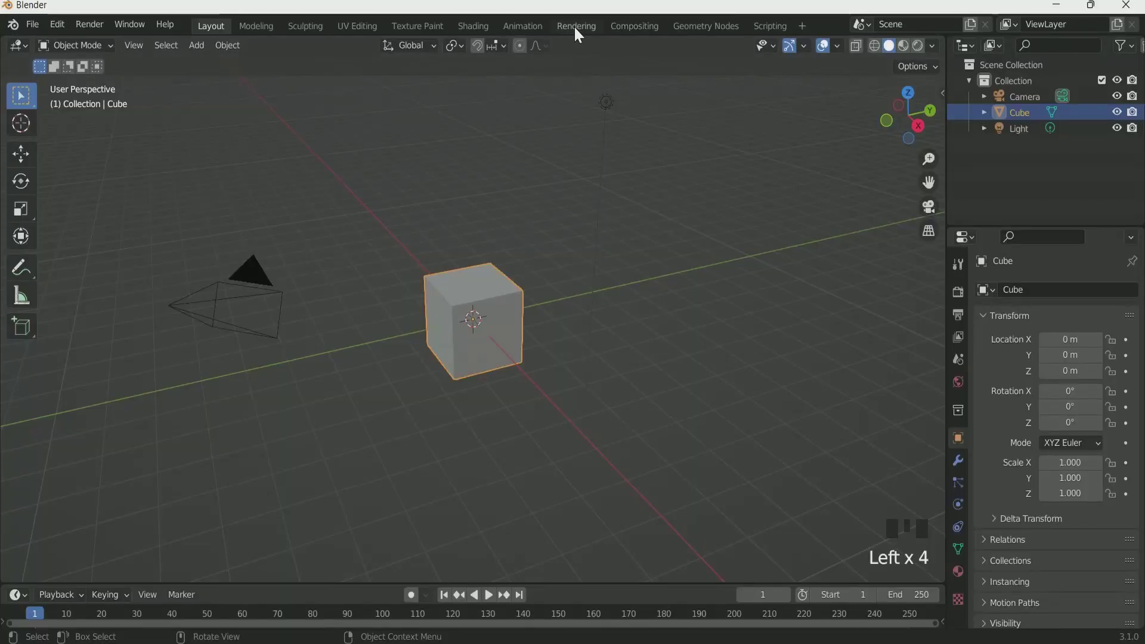
In the Geometry Nodes workspace, expand the viewport over the spreadsheet, and give the cube a new node tree without the Group Input node.
click(693, 26)
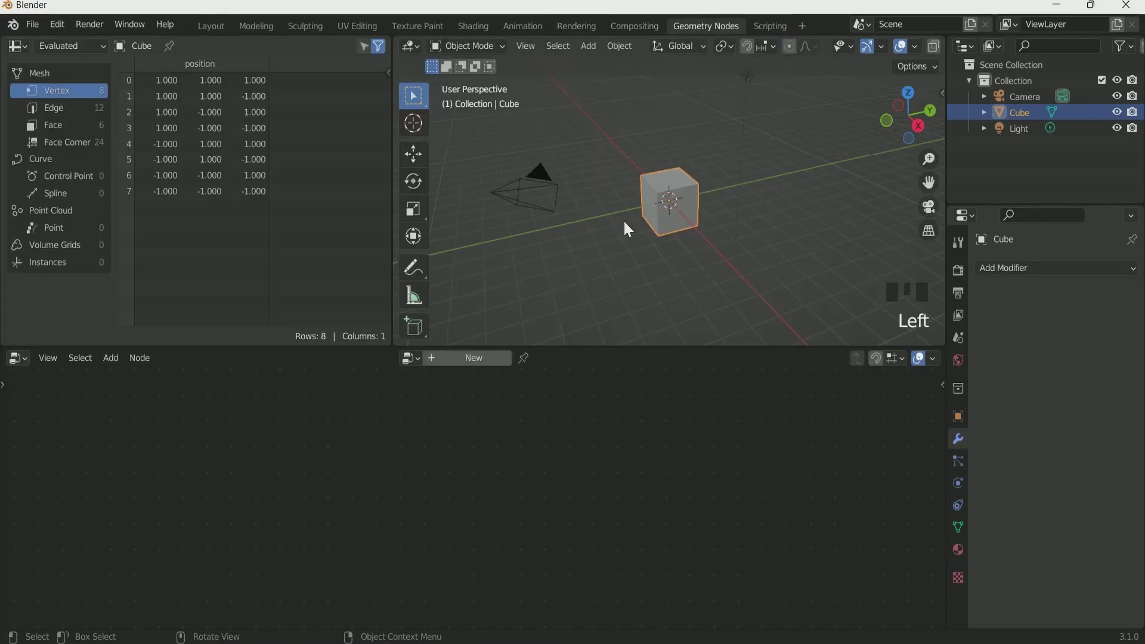
drag(381, 42, 377, 44)
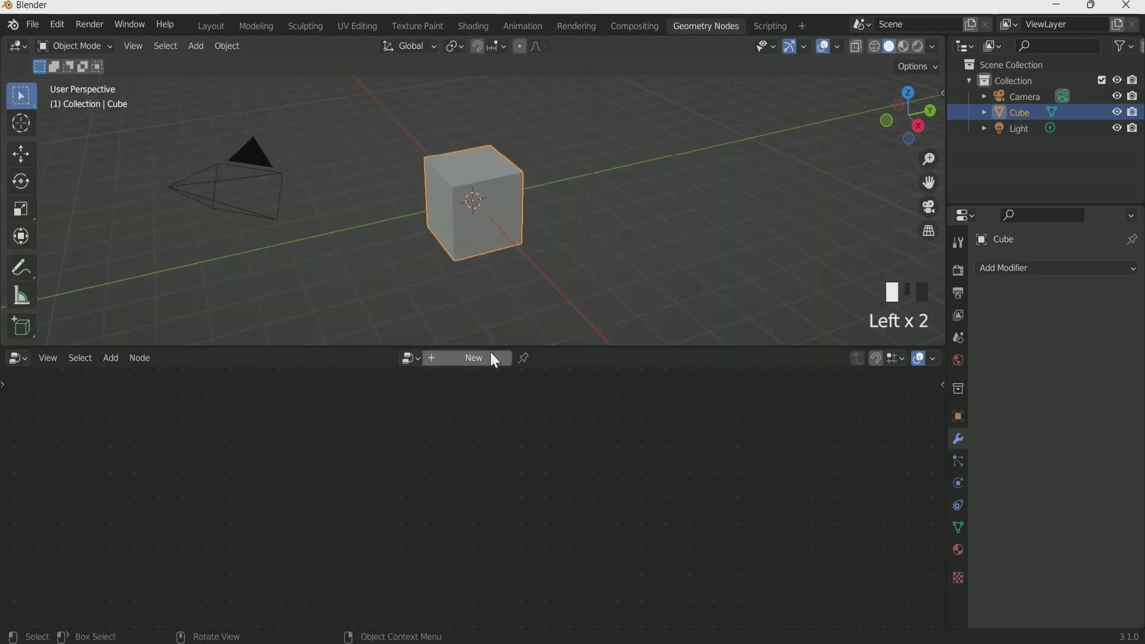
click(486, 357)
click(307, 454)
key(x)
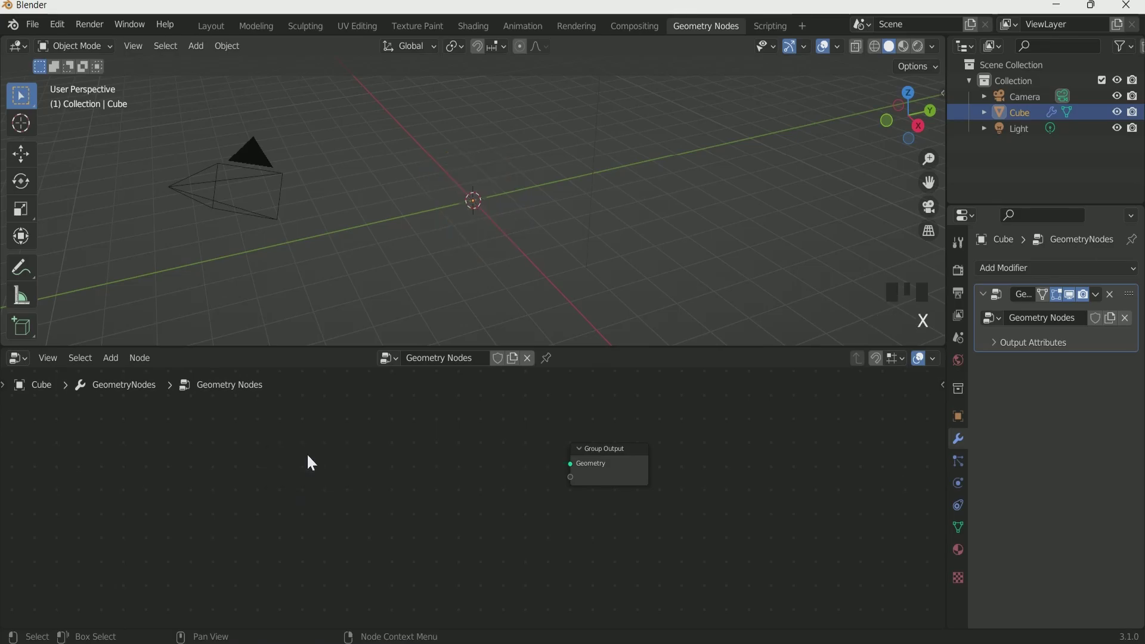
Add an Ico Sphere node and connect its Mesh output to the Group Output's Geometry input.
key(shift+a)
click(255, 301)
text(s)
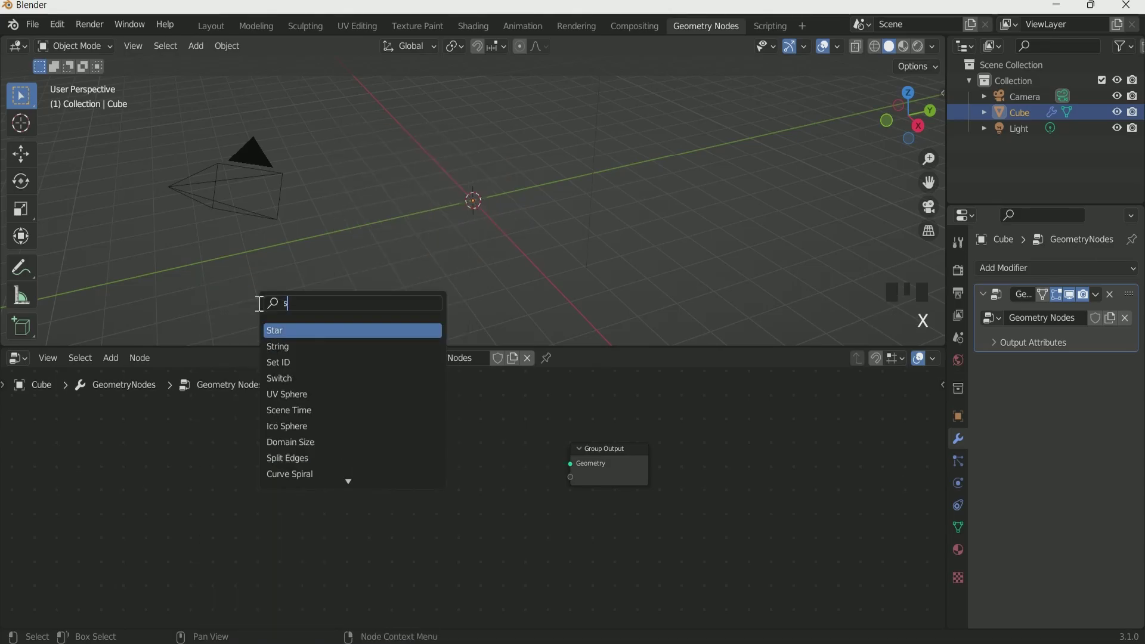
text(phe)
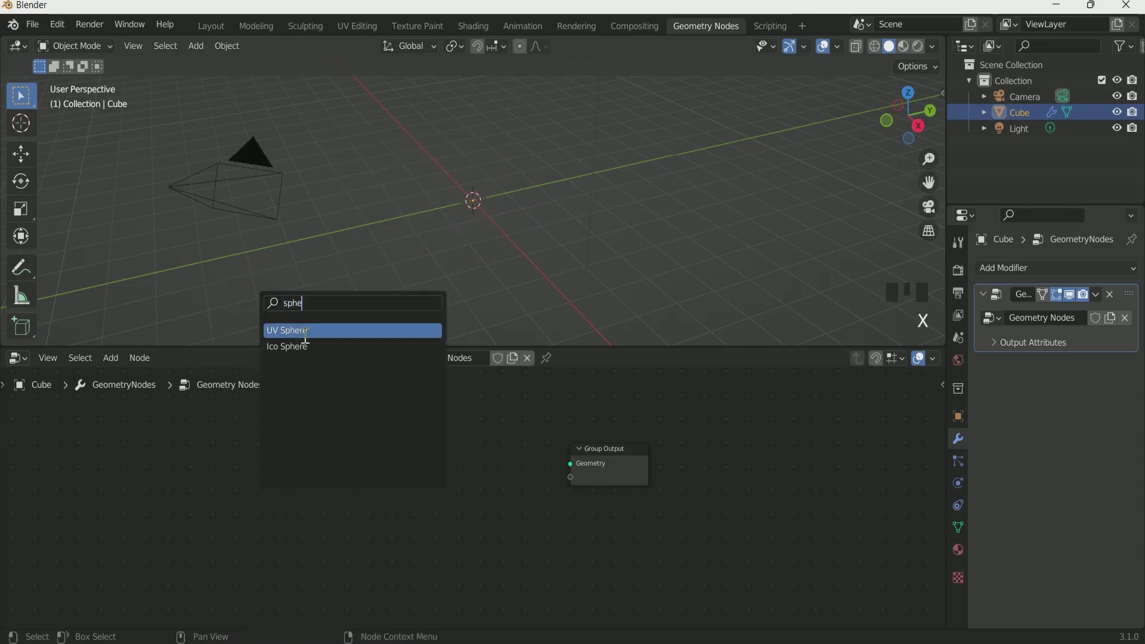
click(316, 346)
click(266, 493)
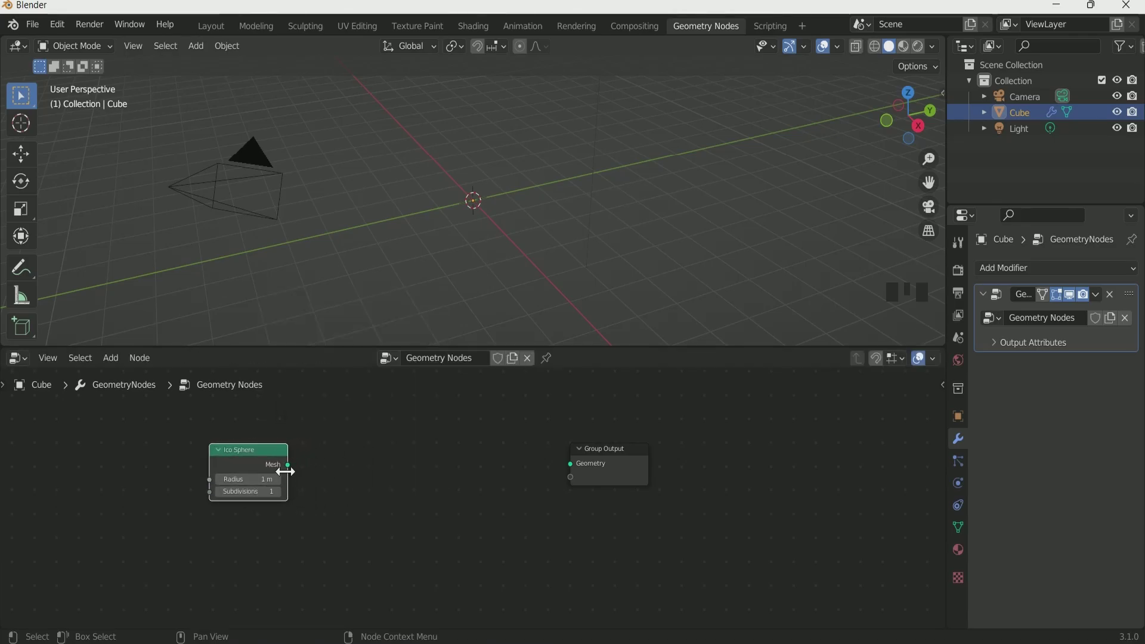
drag(289, 465, 573, 466)
Set the Ico Sphere node's subdivisions to 5.
key(Home)
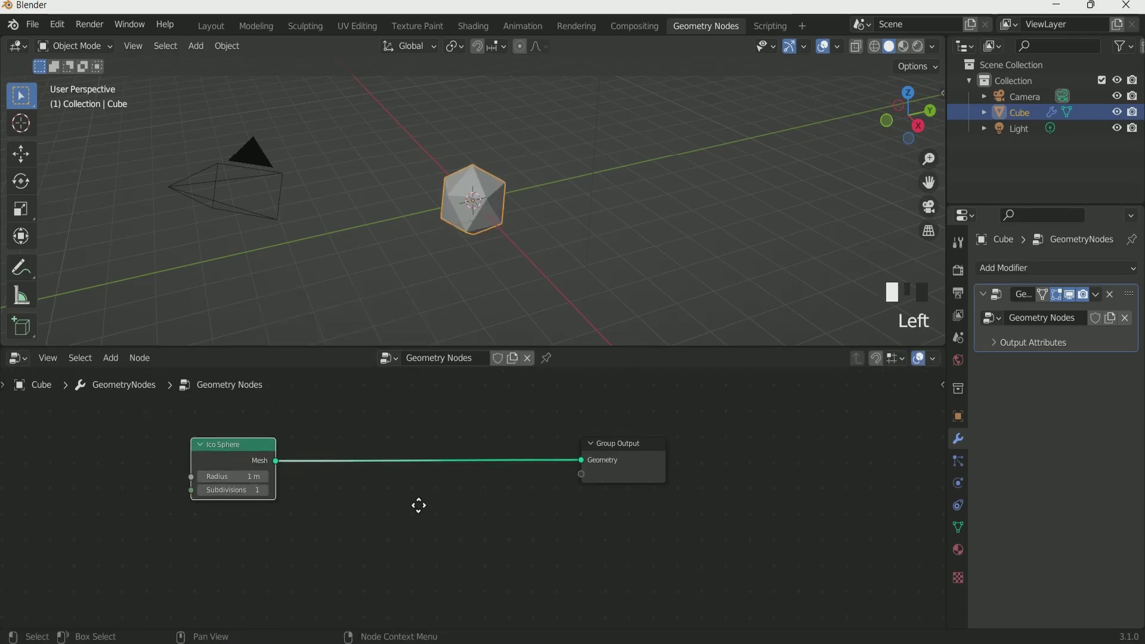
click(293, 500)
click(293, 501)
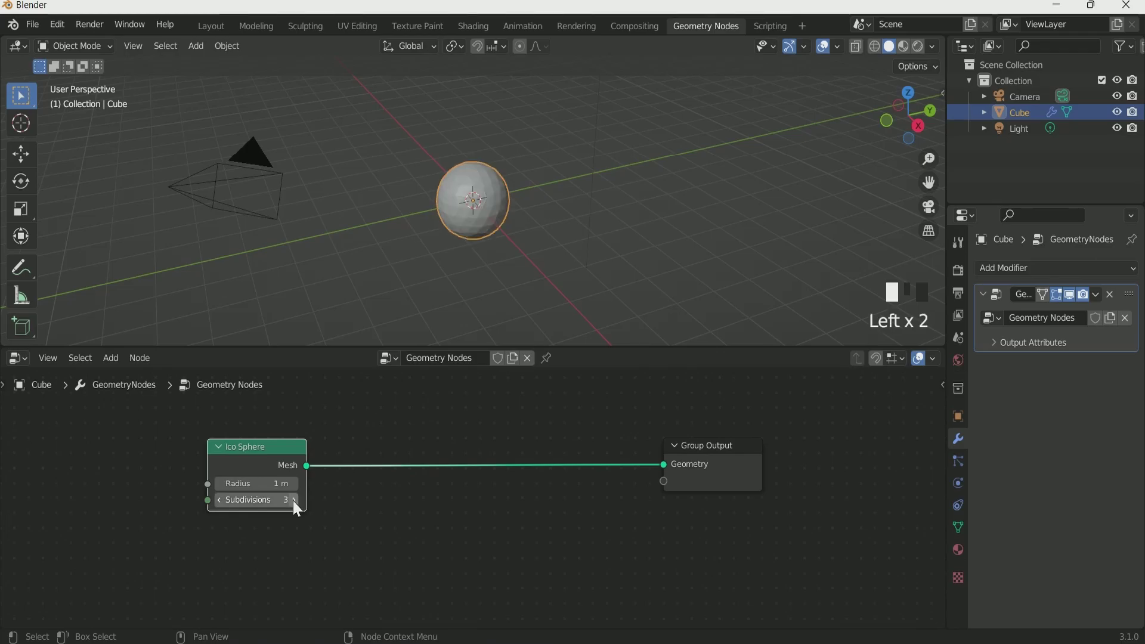
click(294, 500)
click(293, 501)
Insert a Set Shade Smooth node between the Ico Sphere and the Group Output.
key(shift+a)
click(337, 312)
text(s)
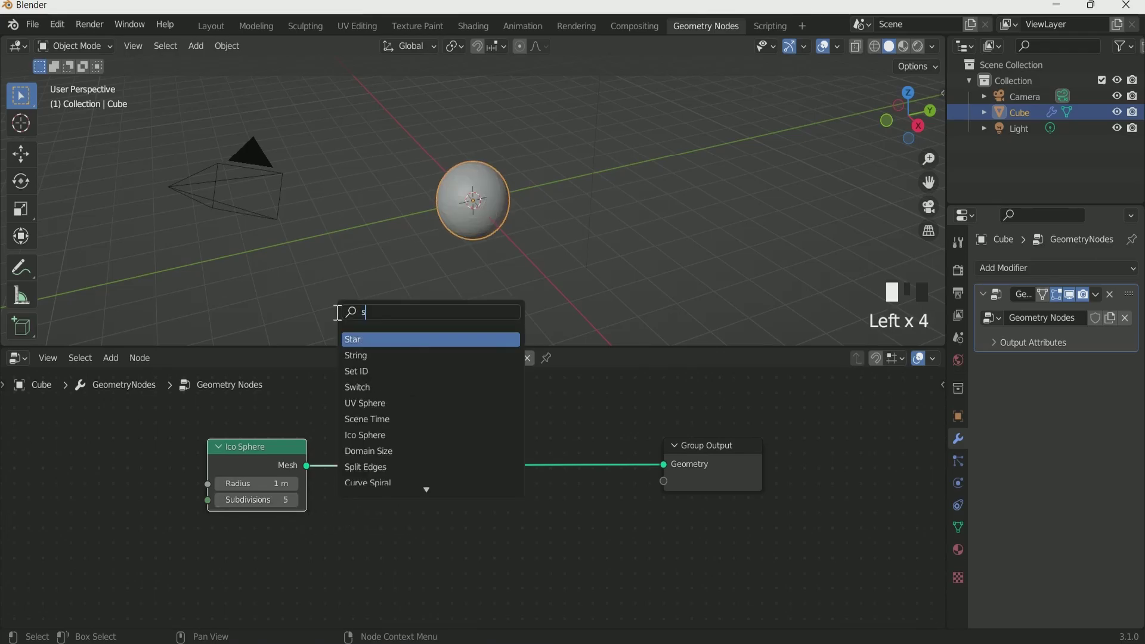
text(hade)
key(Return)
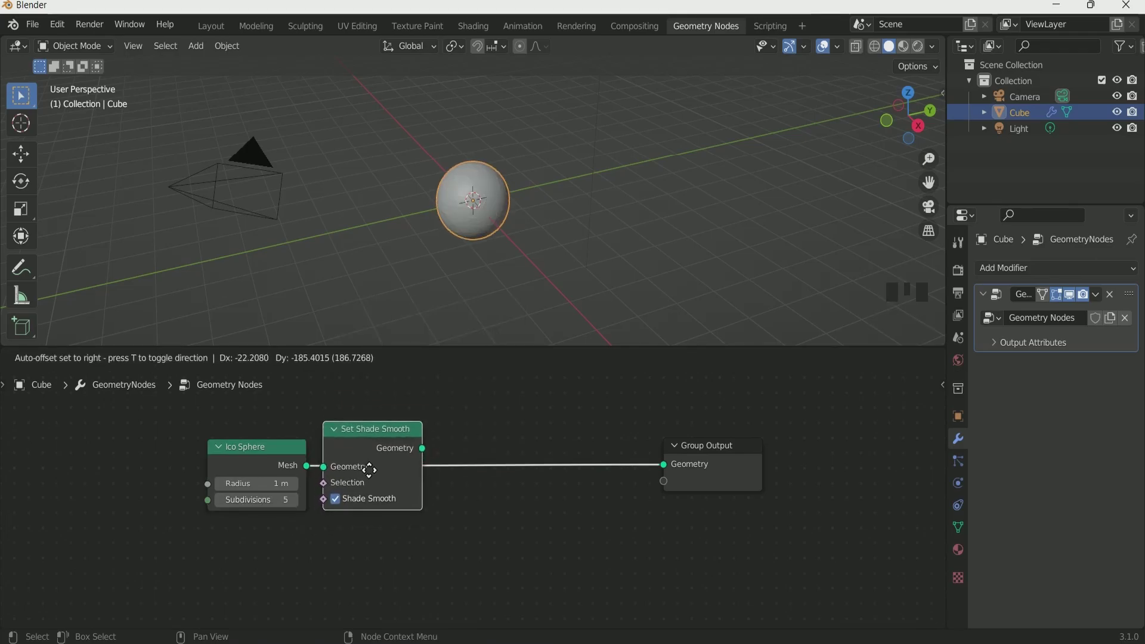
click(374, 479)
scroll(474, 237, up, 5)
mouse_move(474, 237)
middle_down()
mouse_move(396, 199)
mouse_move(468, 228)
middle_up()
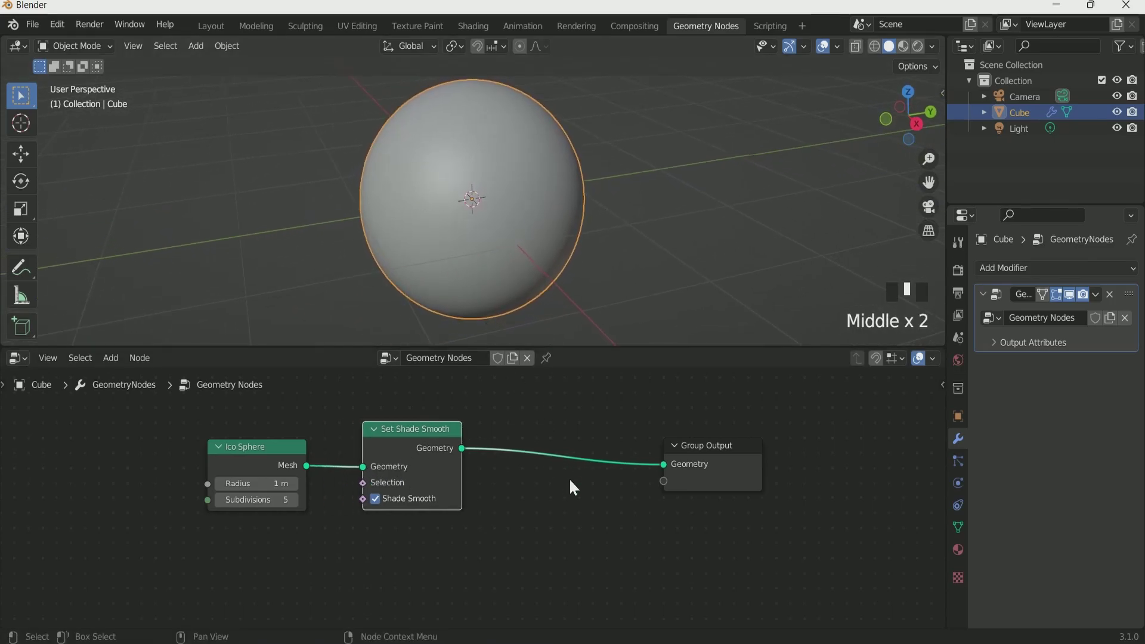
Insert a Set Material node between Set Shade Smooth and the Group Output.
key(shift+a)
click(524, 318)
text(set)
click(589, 375)
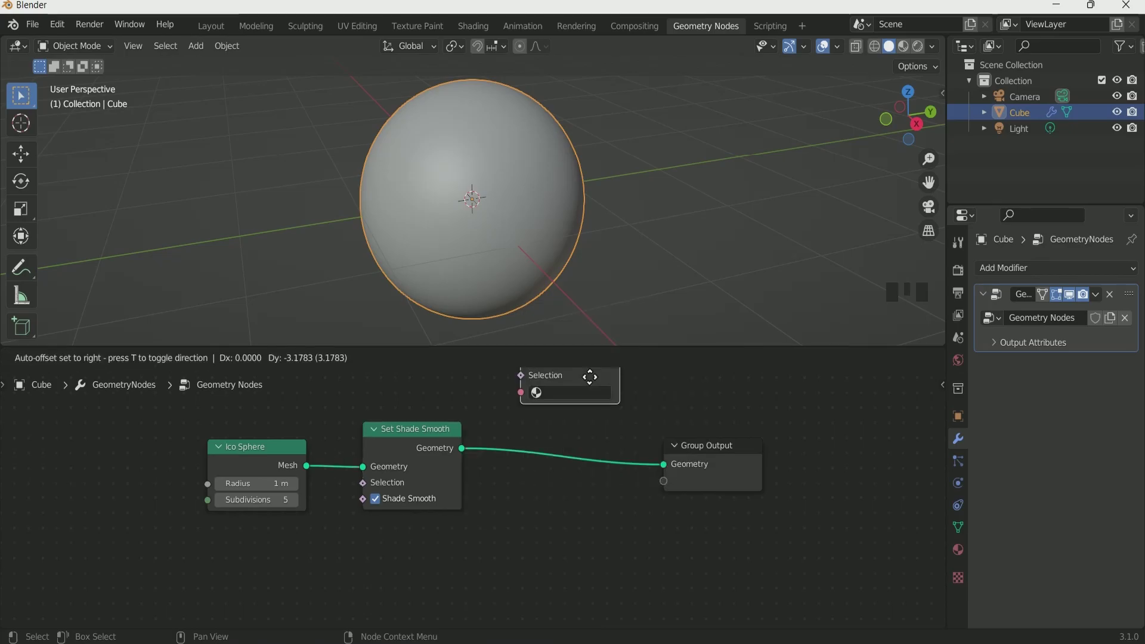
click(556, 471)
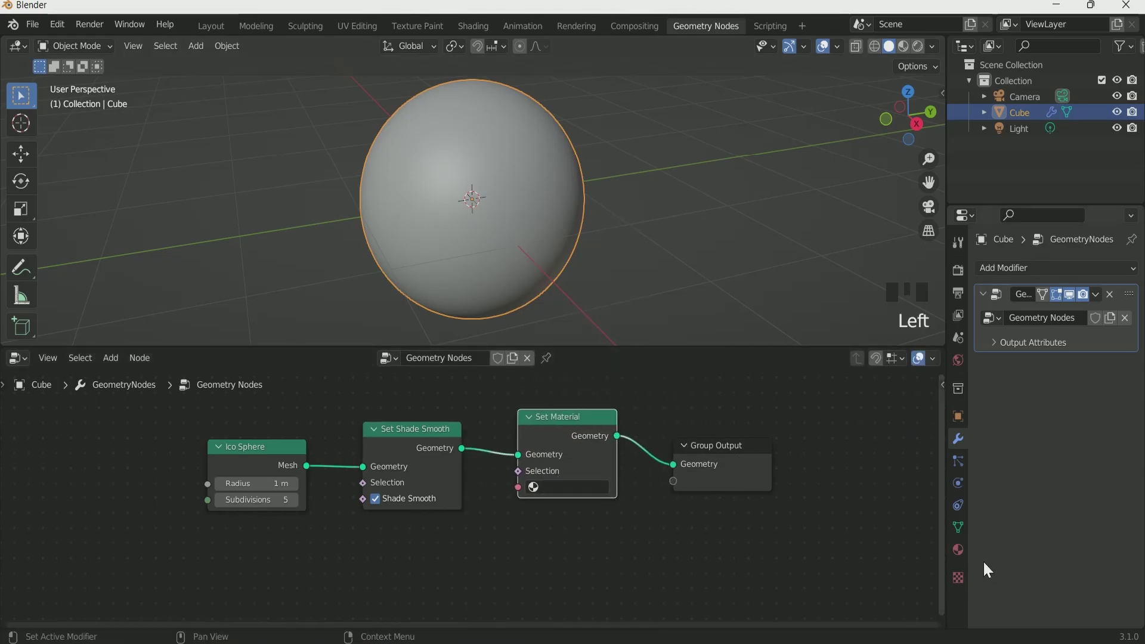
Rename the object's material "sphere" and assign it in the Set Material node.
click(958, 547)
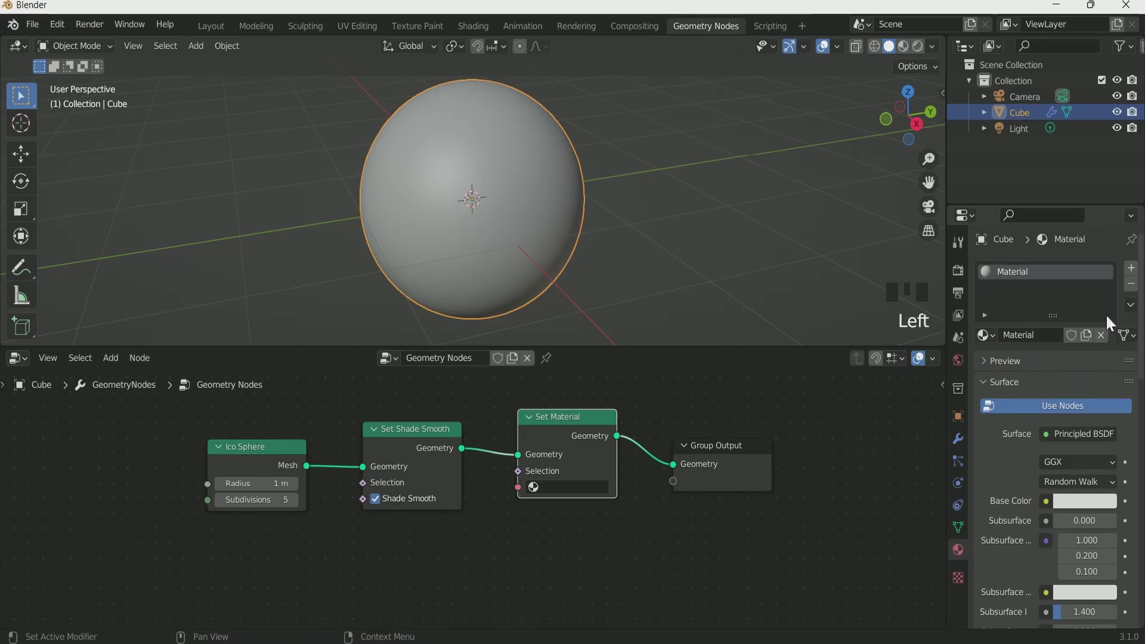
double_click(1043, 334)
text(sphere)
key(Return)
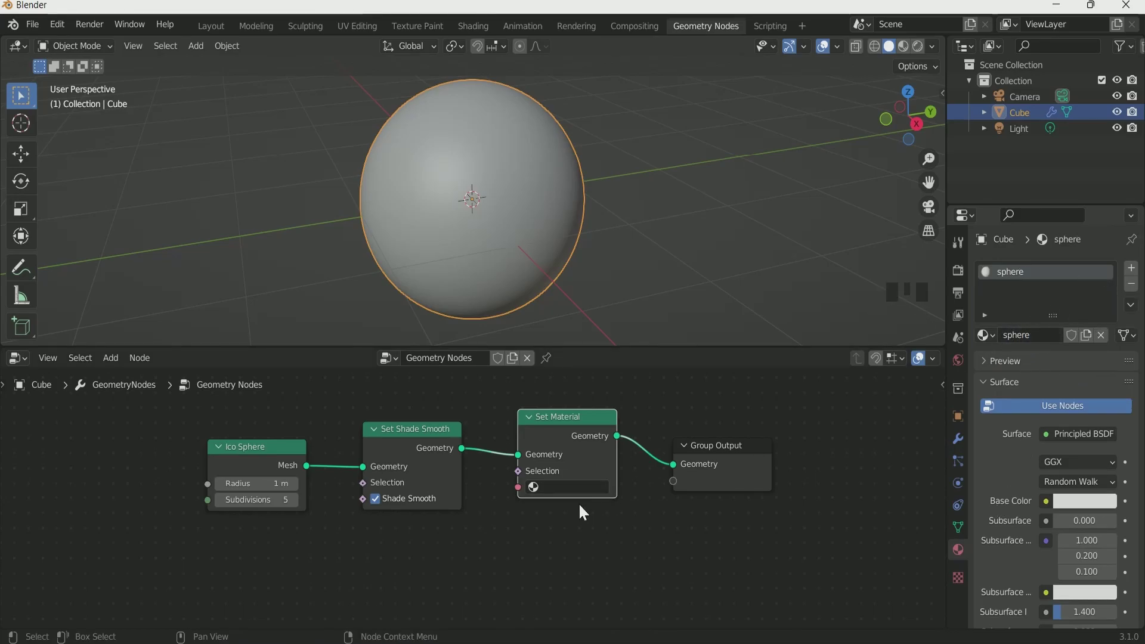
click(567, 487)
click(588, 327)
middle_drag(597, 268, 525, 281)
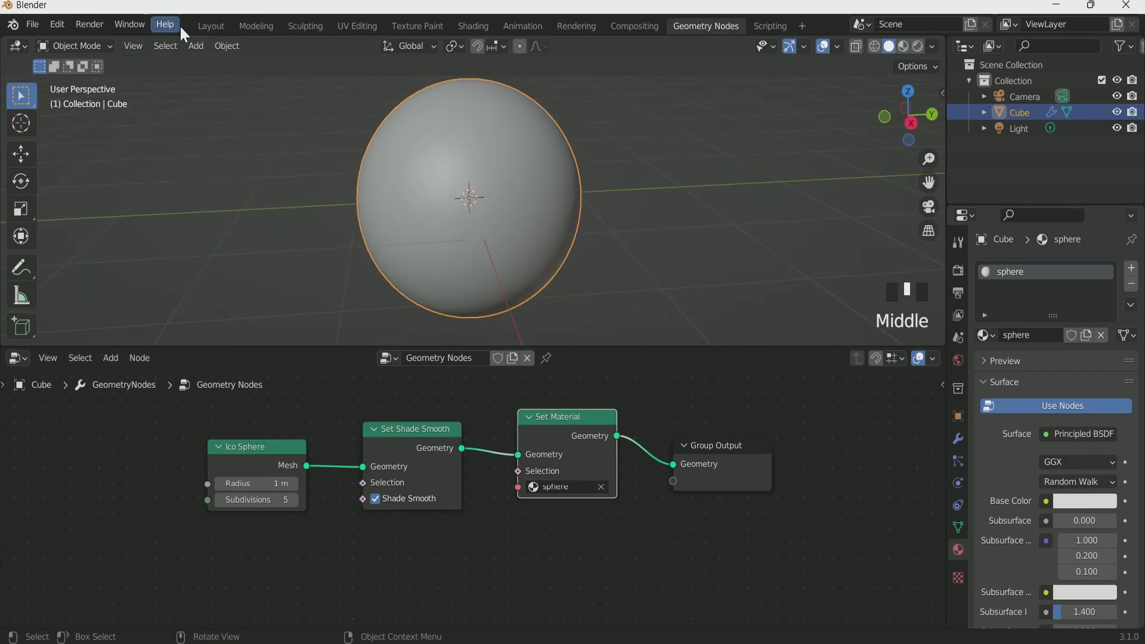
Switch to the Shading workspace and expand the 3D viewport and shader editor over the file browser and image editor areas.
click(481, 24)
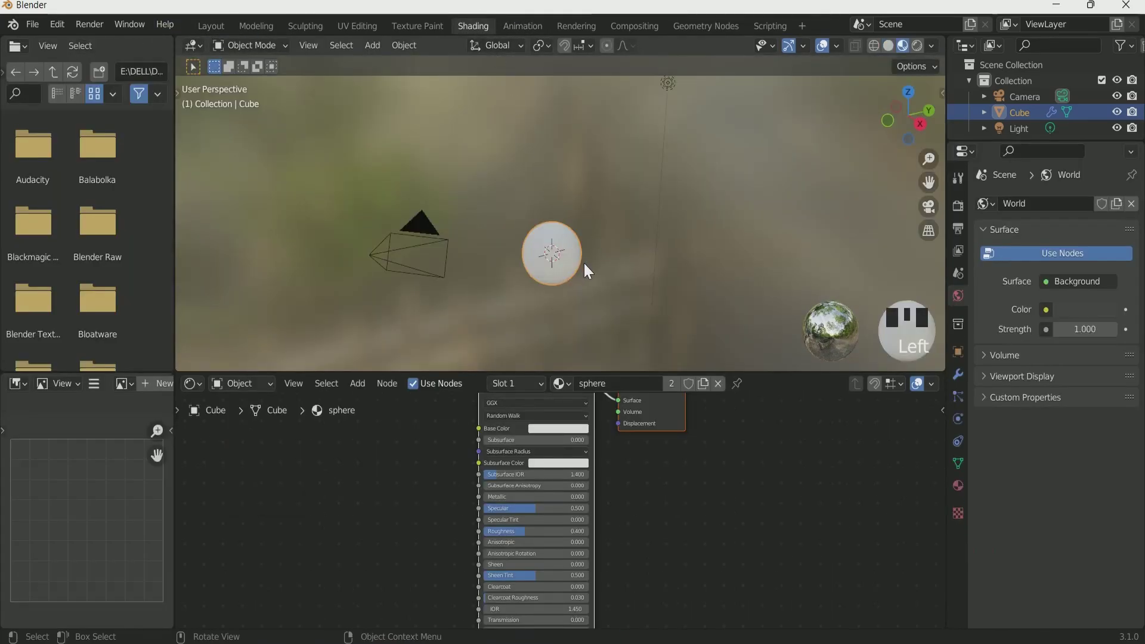
key(KP_Decimal)
middle_drag(753, 526, 761, 541)
drag(777, 375, 765, 326)
drag(177, 36, 135, 63)
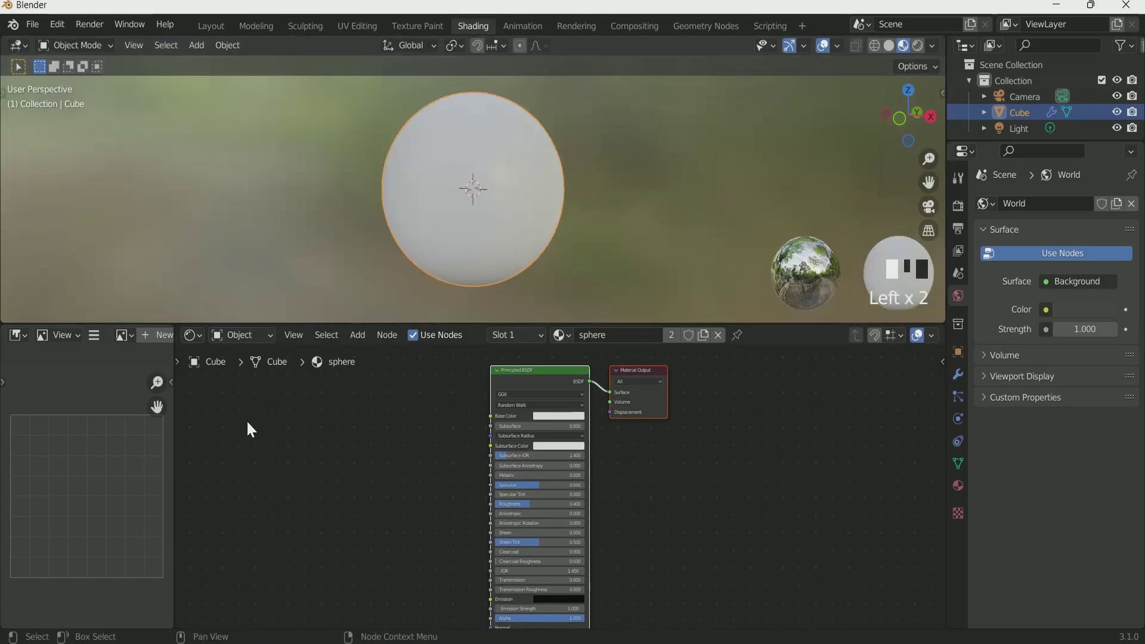
drag(178, 327, 135, 358)
middle_drag(450, 383, 659, 392)
click(660, 385)
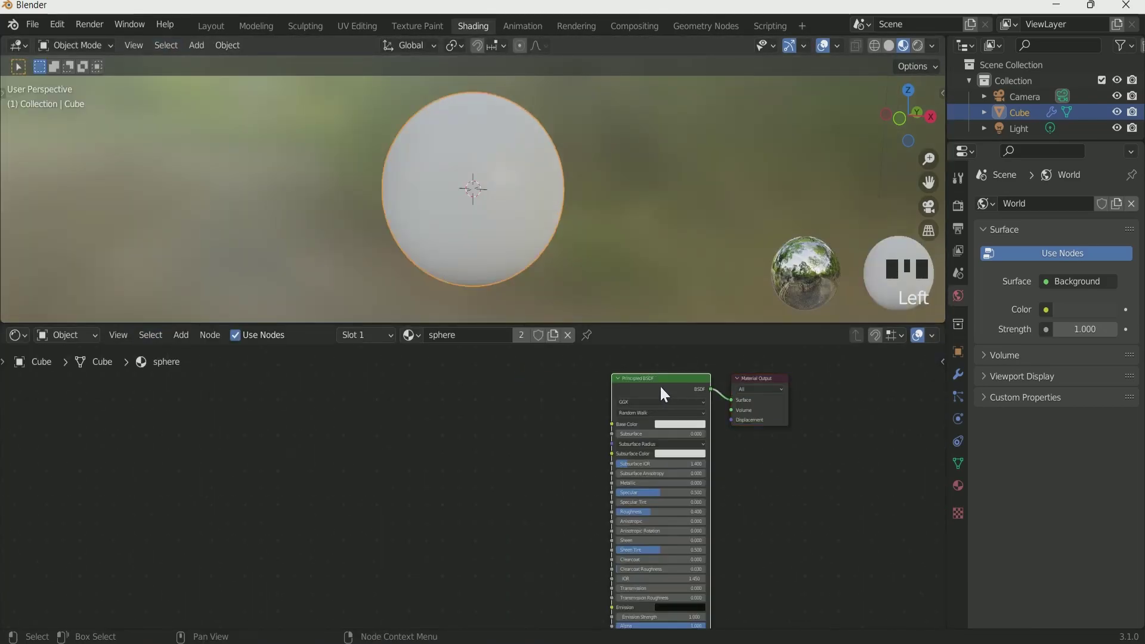
Set the render engine to Cycles with GPU Compute and limit the viewport max samples to 6.
click(957, 207)
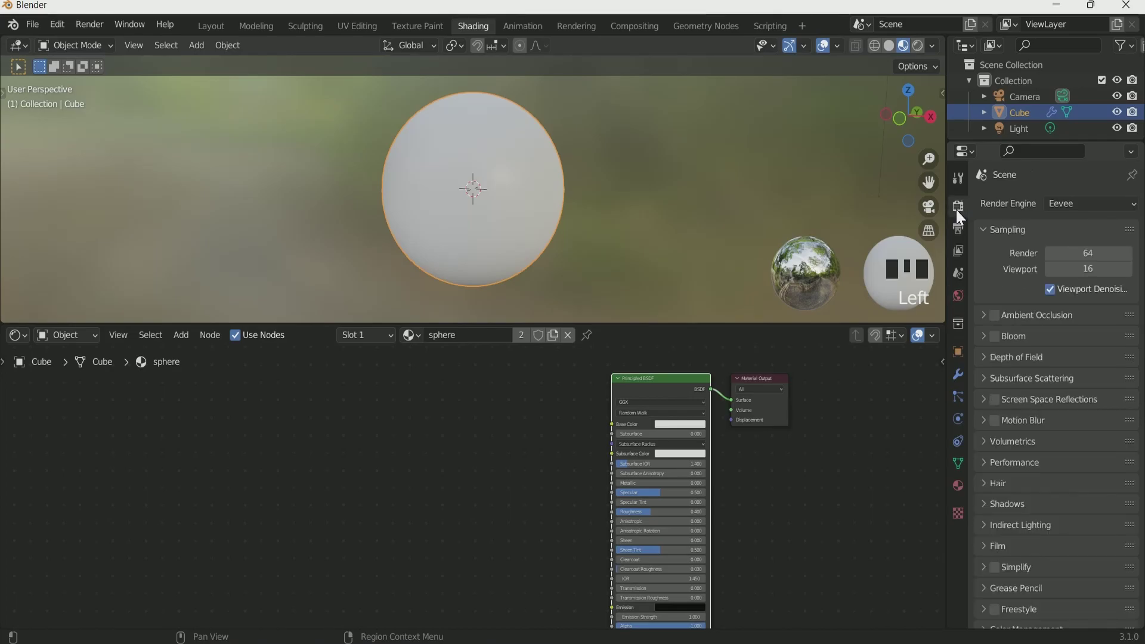
click(1090, 203)
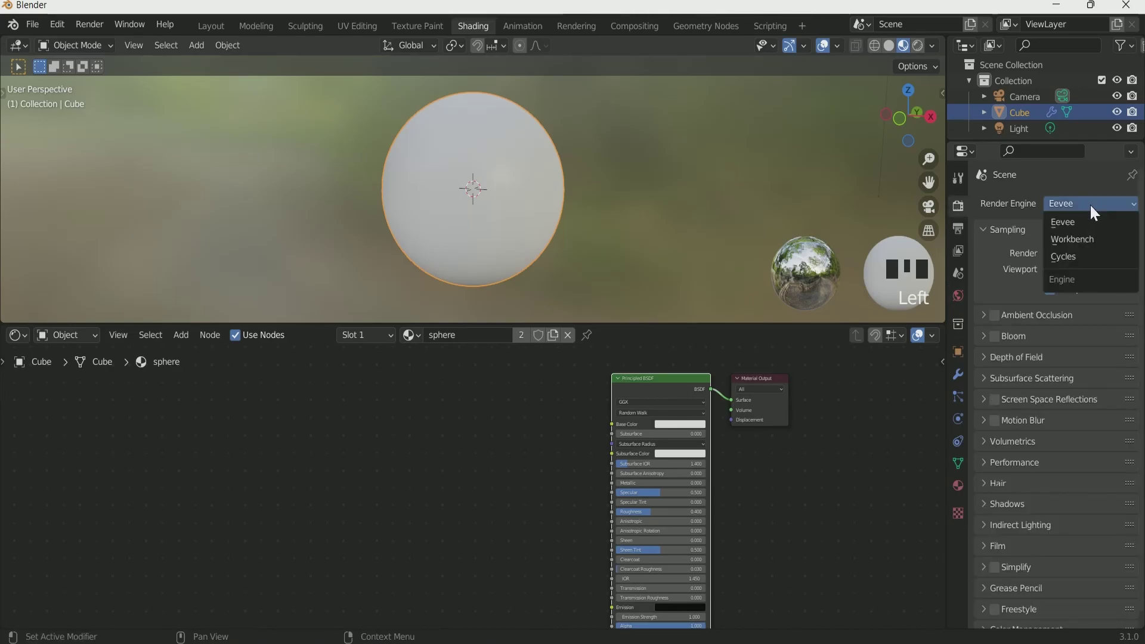
click(1082, 253)
click(1087, 243)
click(1085, 274)
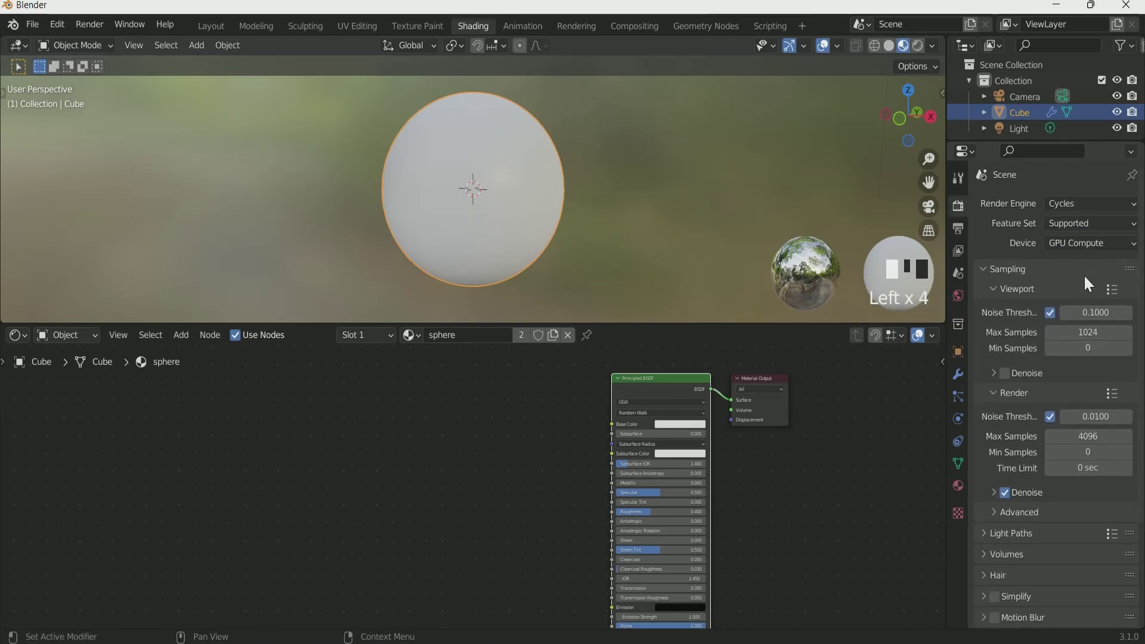
click(1094, 335)
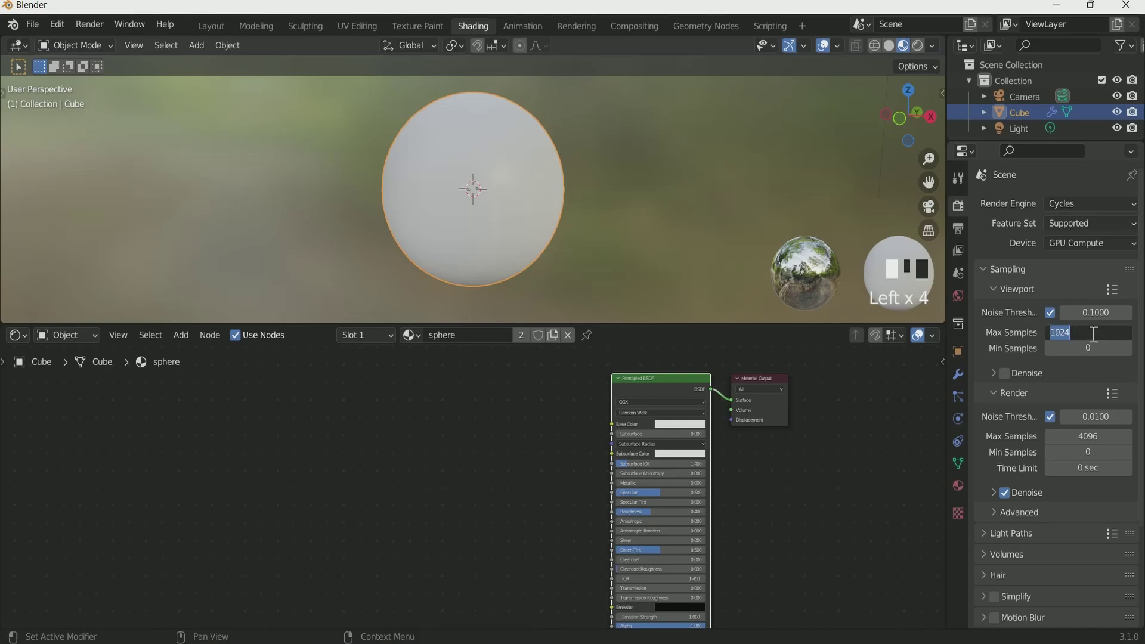
text(6)
key(Return)
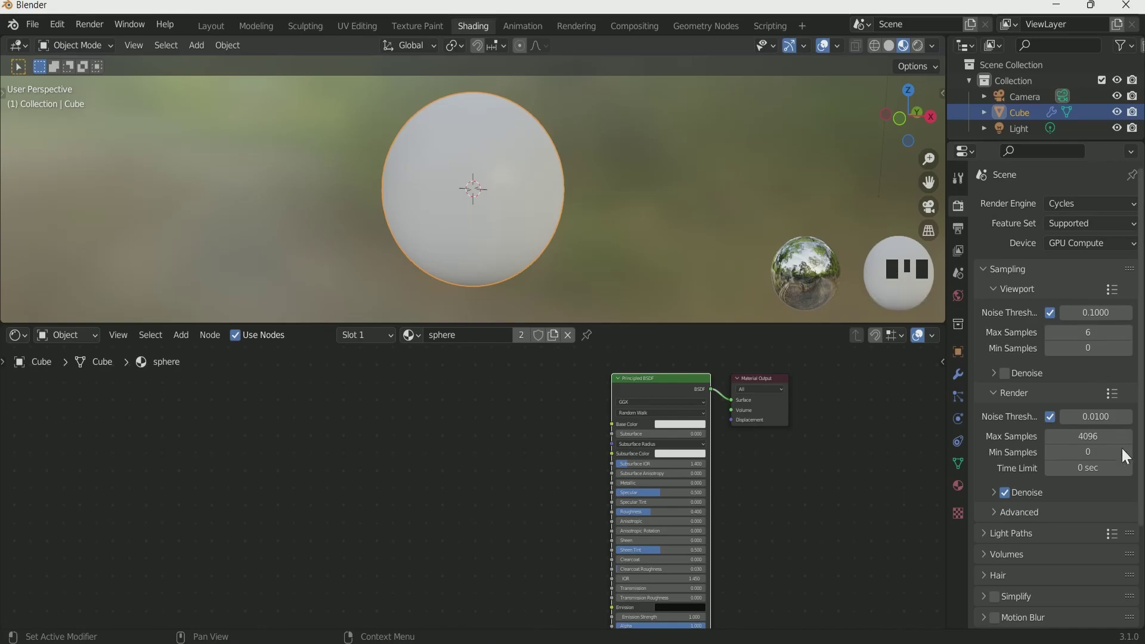
Replace the Principled BSDF with an Emission shader connected to the Material Output's Volume input.
click(659, 378)
key(x)
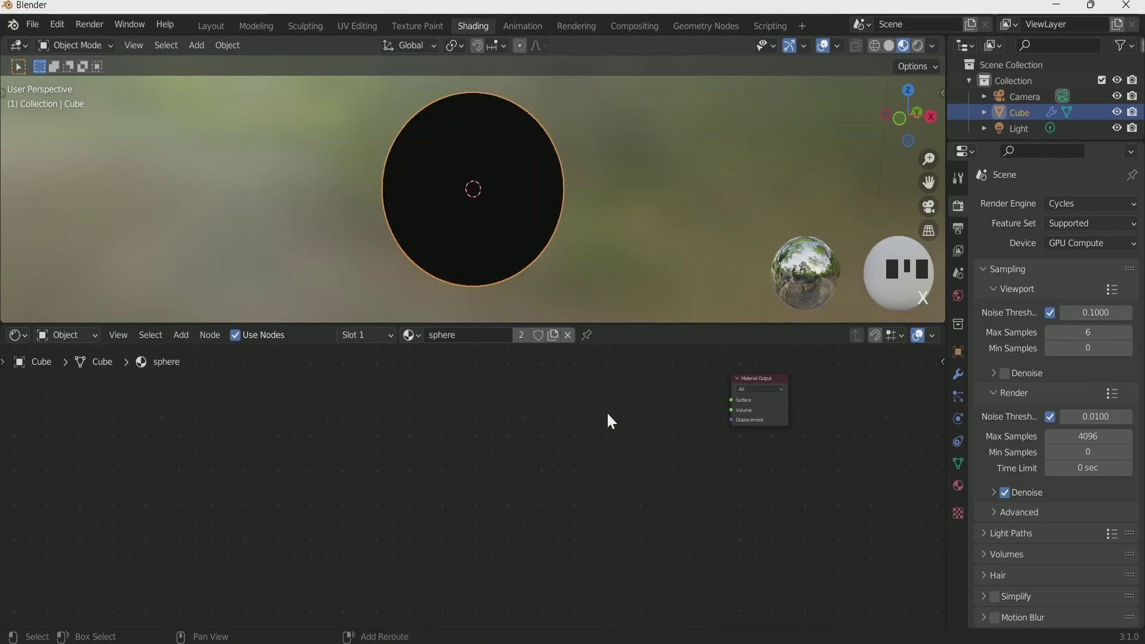
key(shift+a)
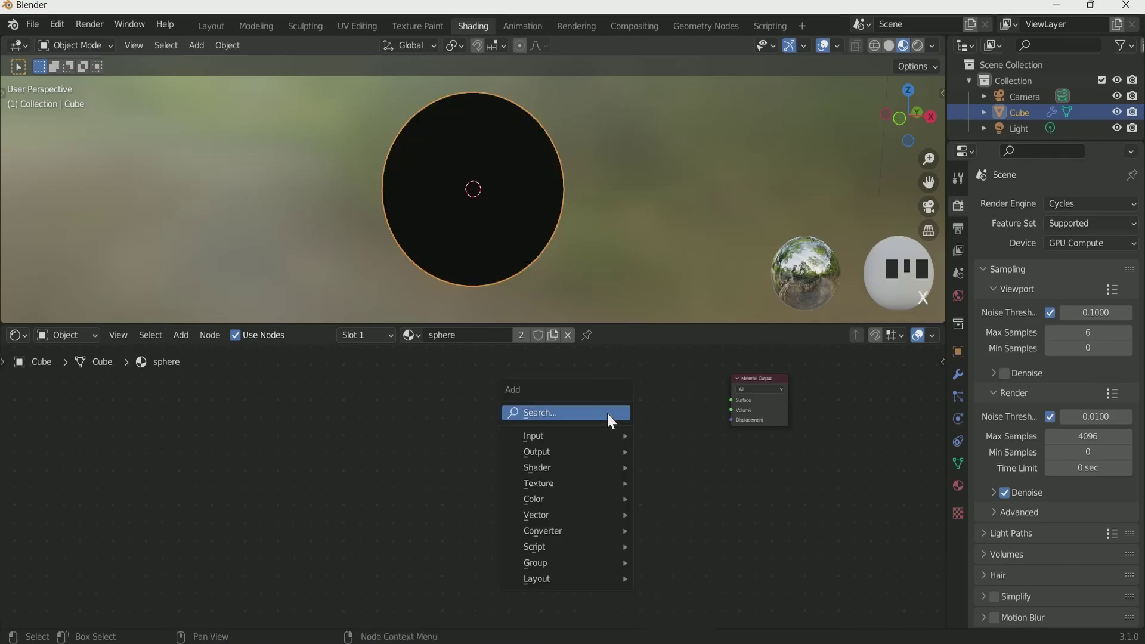
click(584, 418)
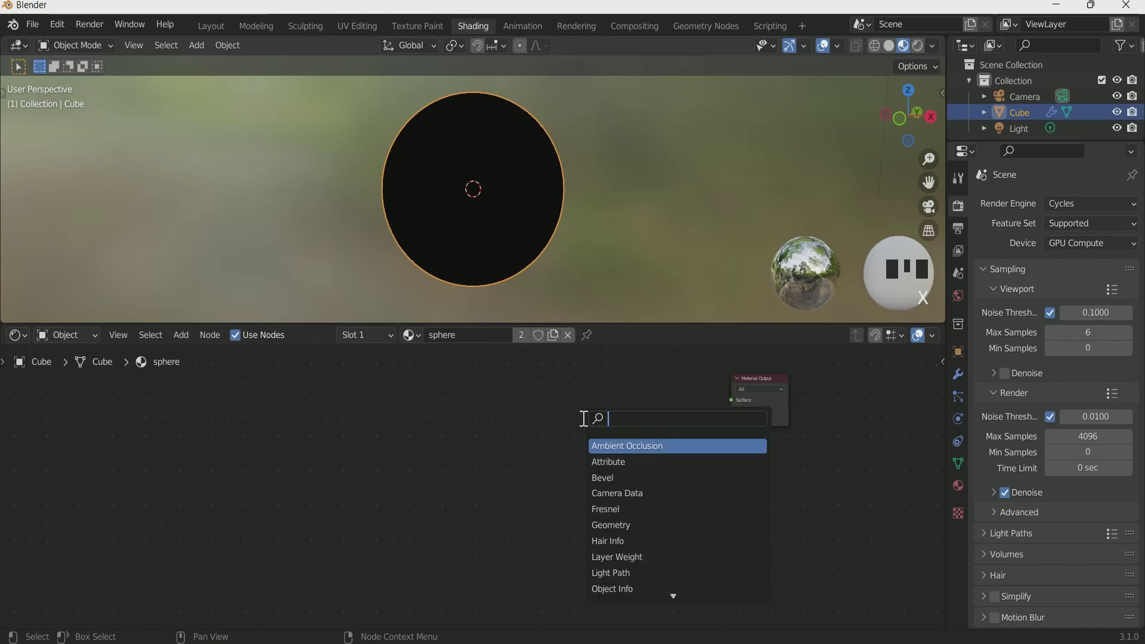
text(em)
key(Return)
click(619, 439)
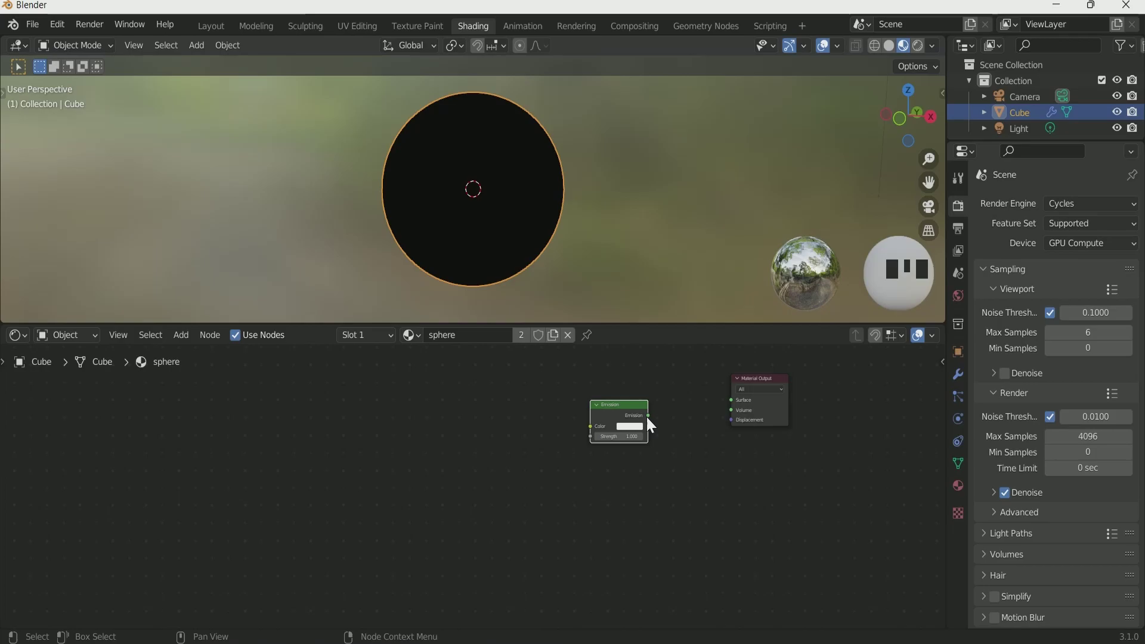
drag(647, 416, 734, 411)
Add a Volume Absorption node above the Emission node and connect it to the Material Output's Surface input.
middle_drag(706, 437, 666, 497)
scroll(665, 497, up, 1)
key(shift+a)
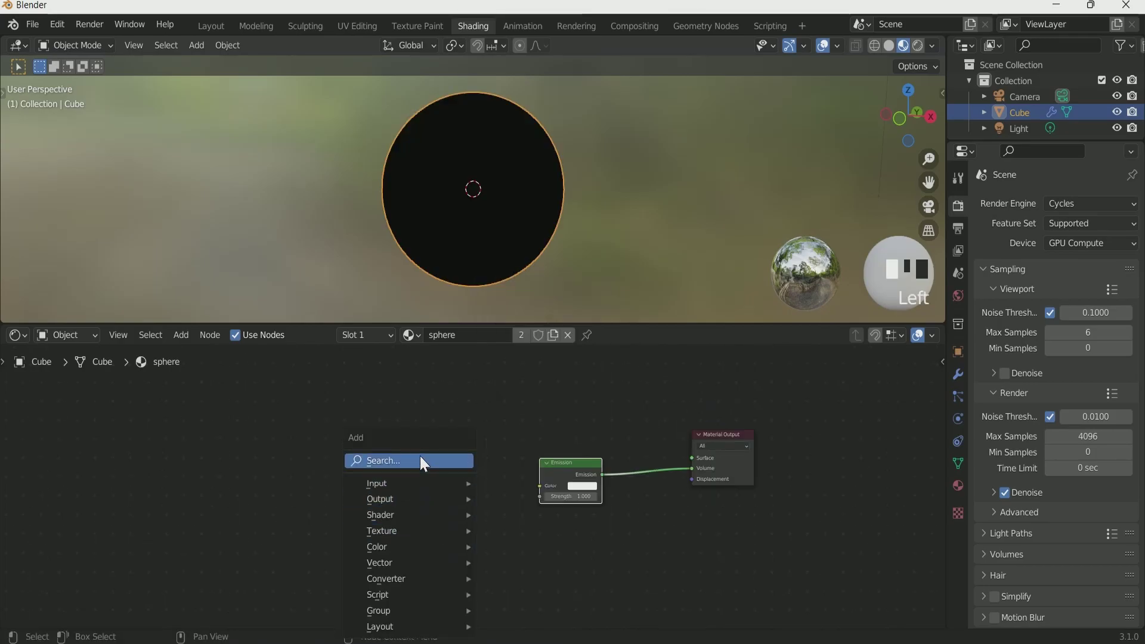
click(421, 461)
text(vol)
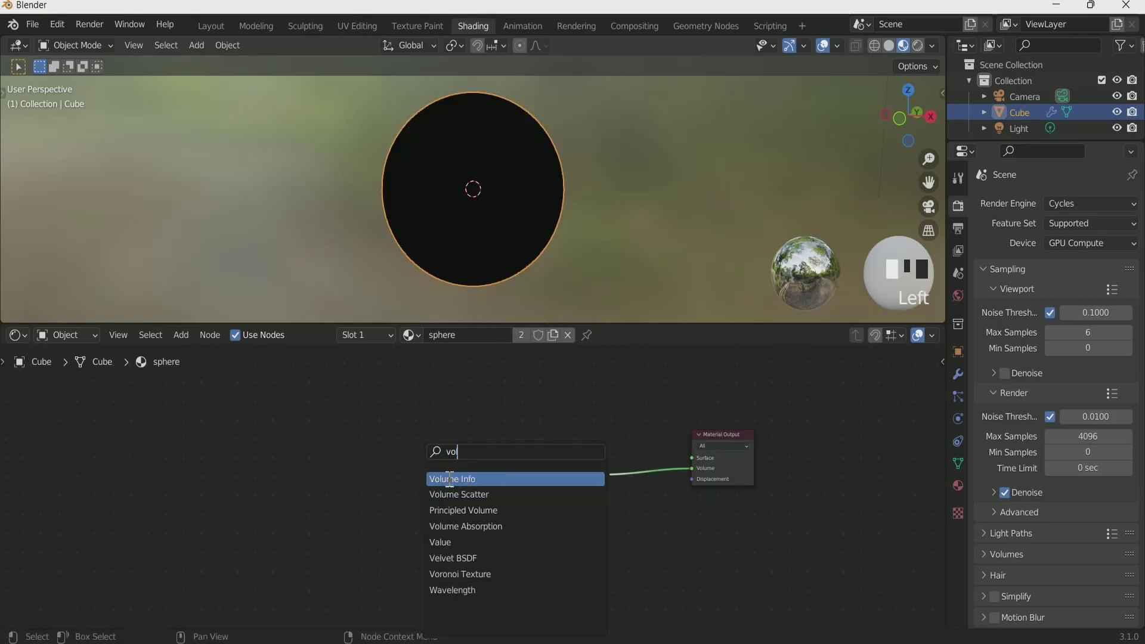
click(471, 526)
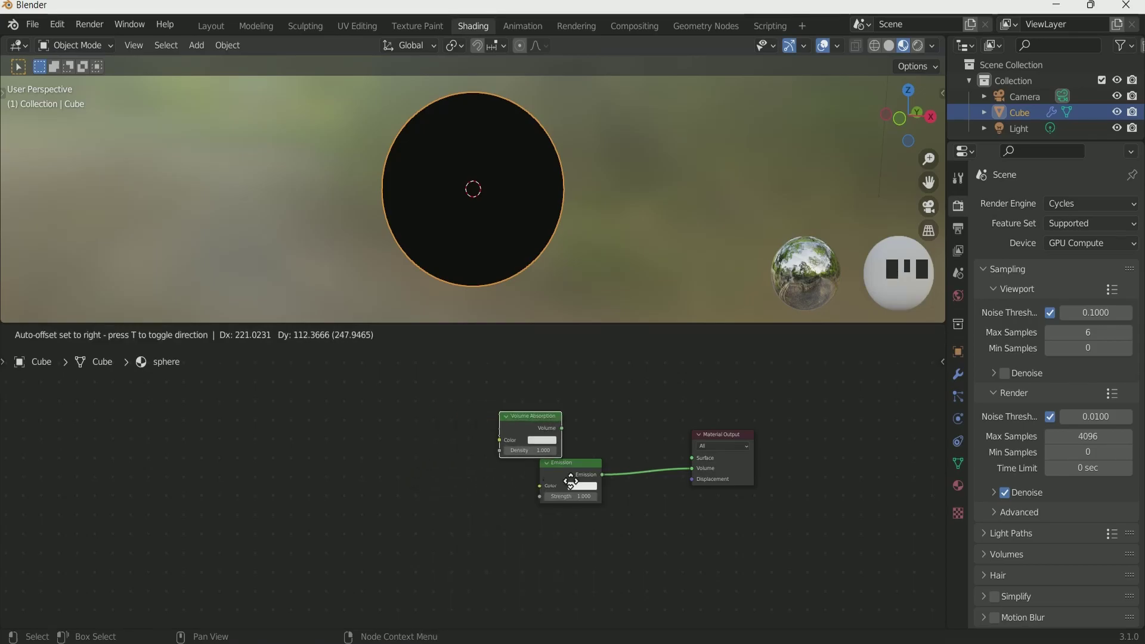
click(609, 458)
drag(600, 425, 692, 458)
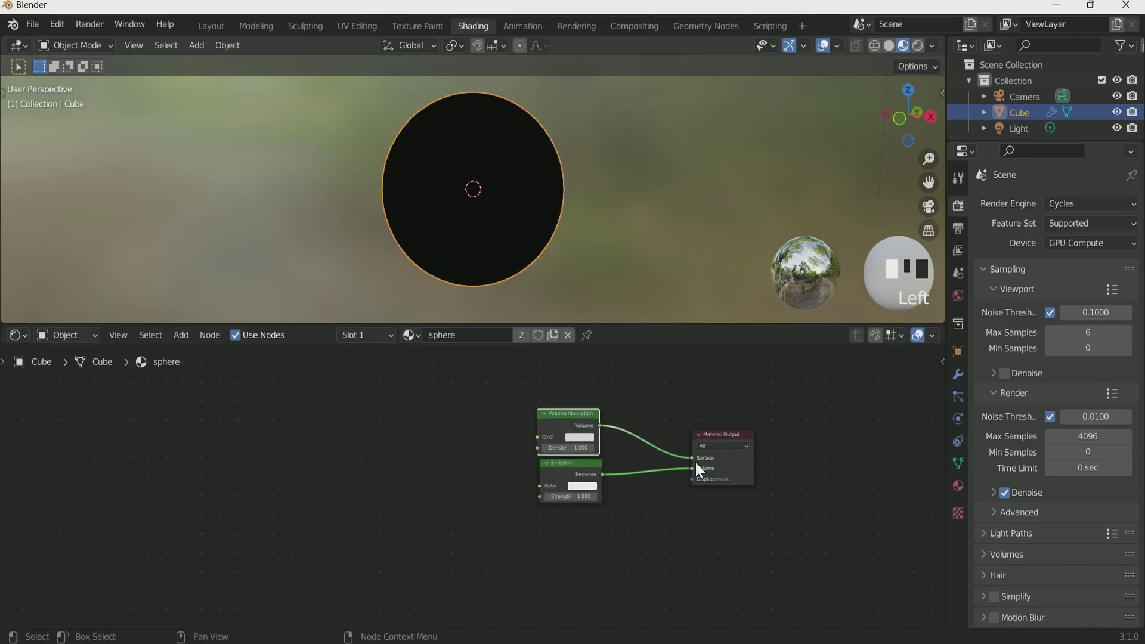
Add an Add Shader before the Material Output's Volume input and combine the Volume Absorption and Emission nodes through it.
scroll(645, 470, up, 1)
scroll(649, 479, up, 1)
key(shift+a)
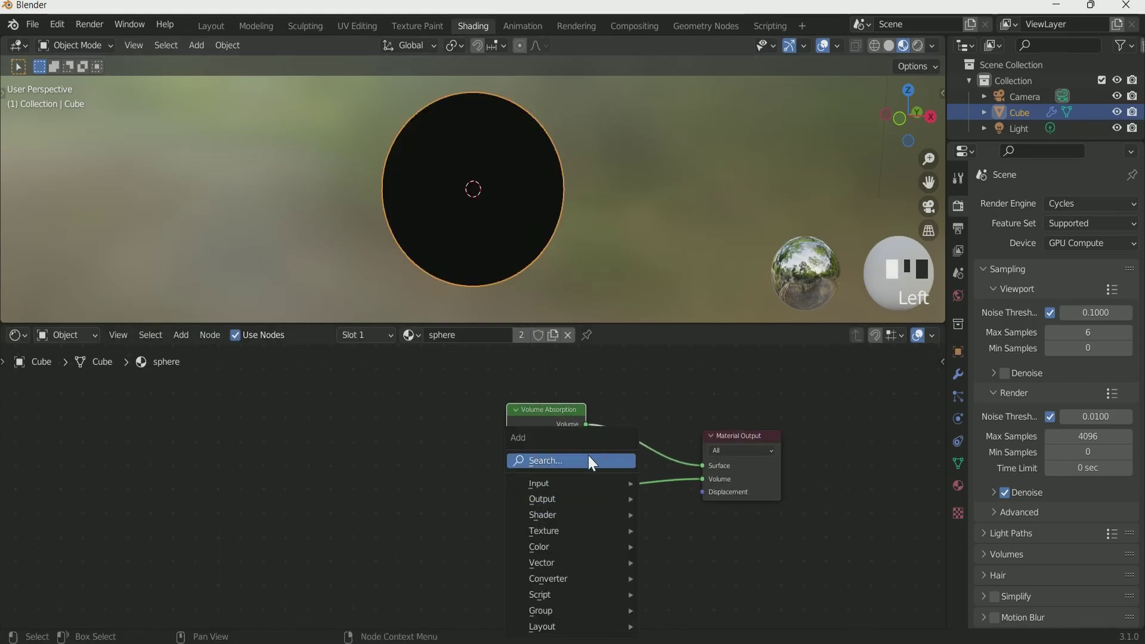
click(606, 460)
text(add)
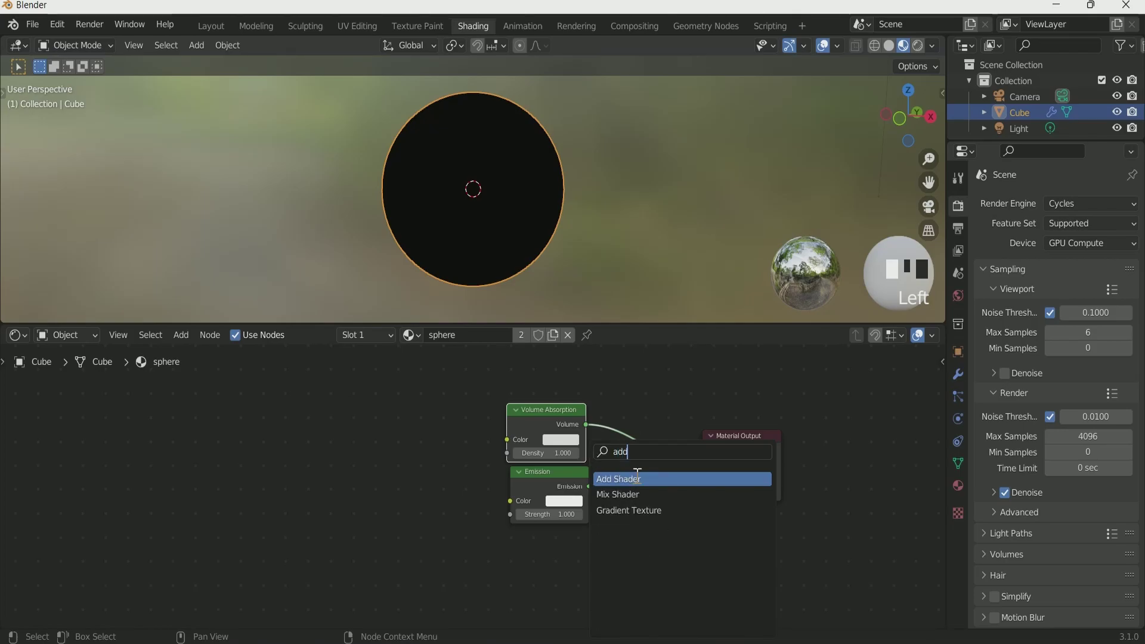
click(637, 477)
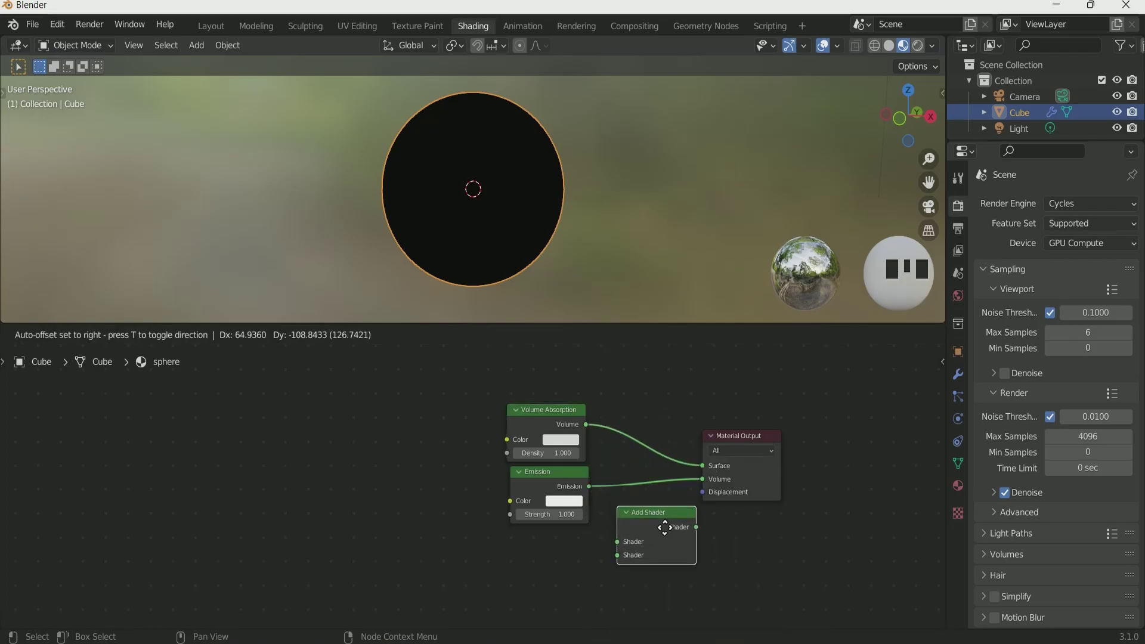
click(657, 496)
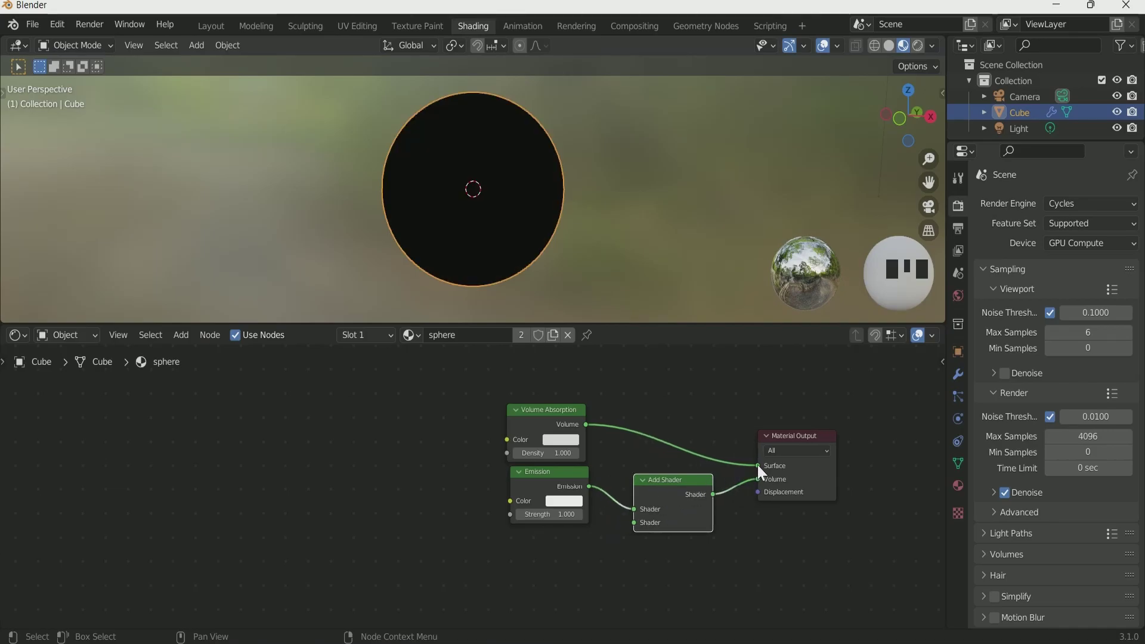
drag(758, 465, 635, 522)
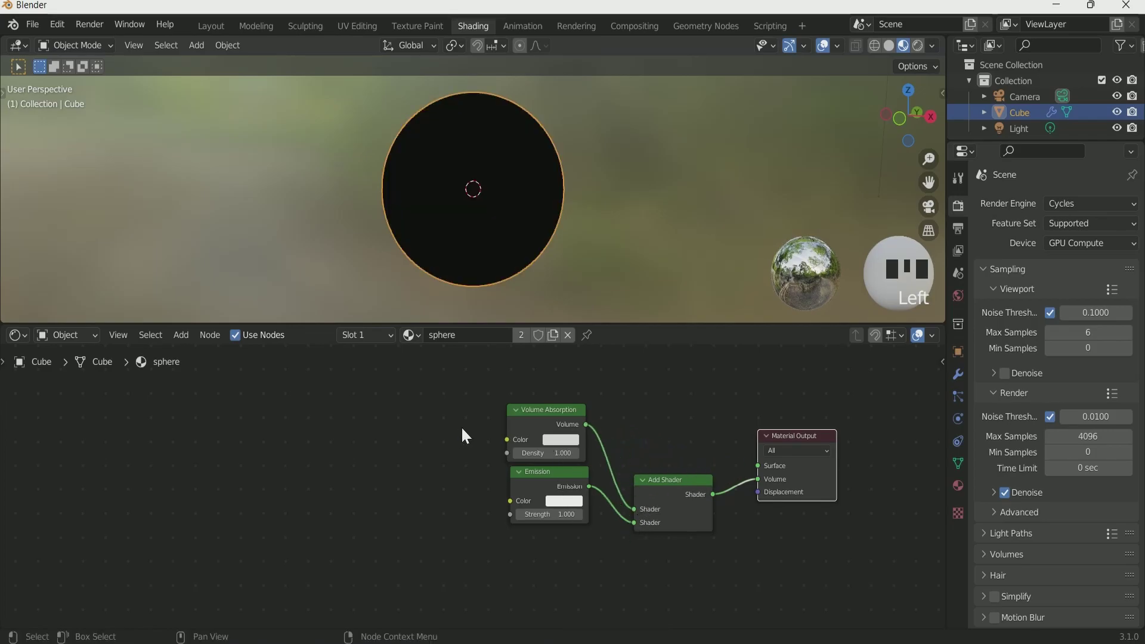
Add a Mix Shader above the volume nodes and connect it to the Material Output's Surface input.
key(shift+a)
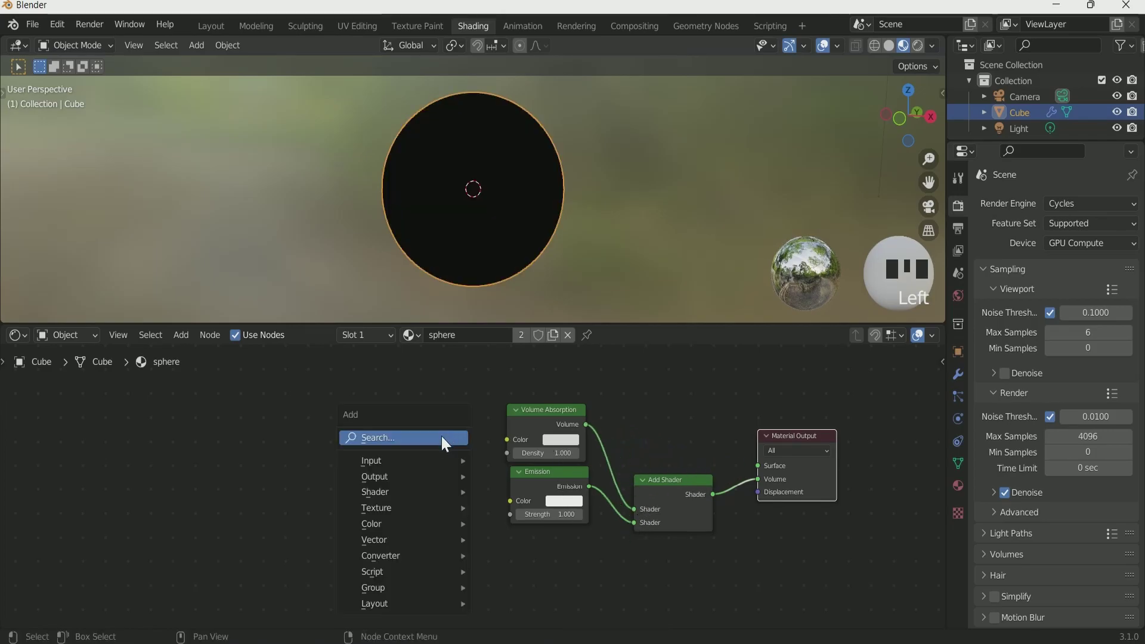
text(mix)
click(509, 481)
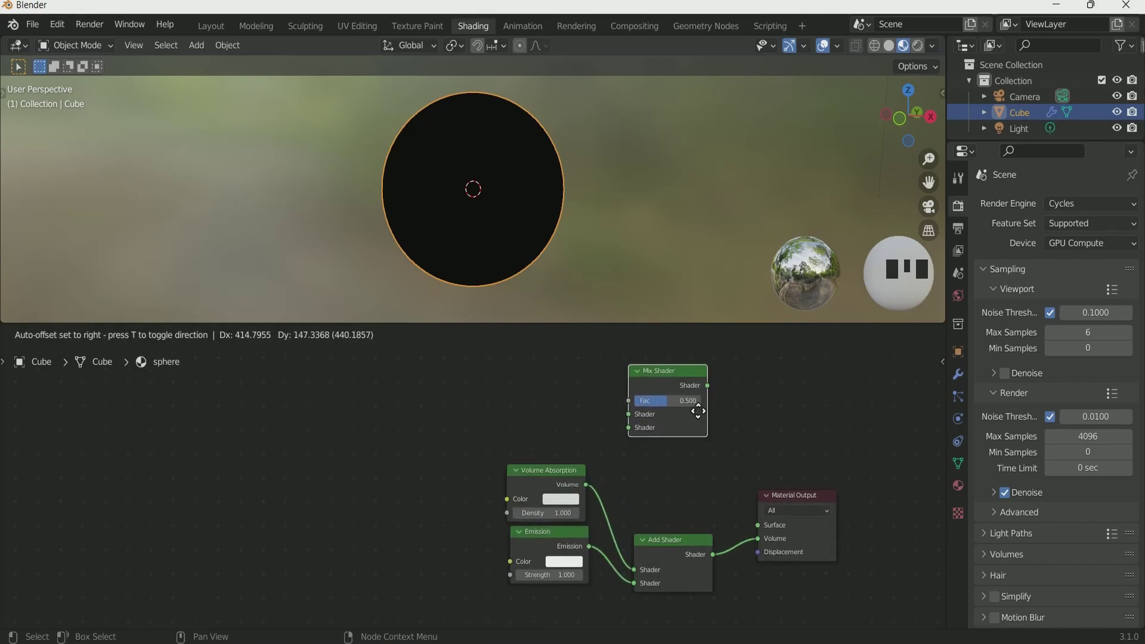
click(699, 411)
drag(707, 385, 758, 525)
Duplicate the Add Shader and insert the copy between Volume Absorption and the original Add Shader.
click(667, 538)
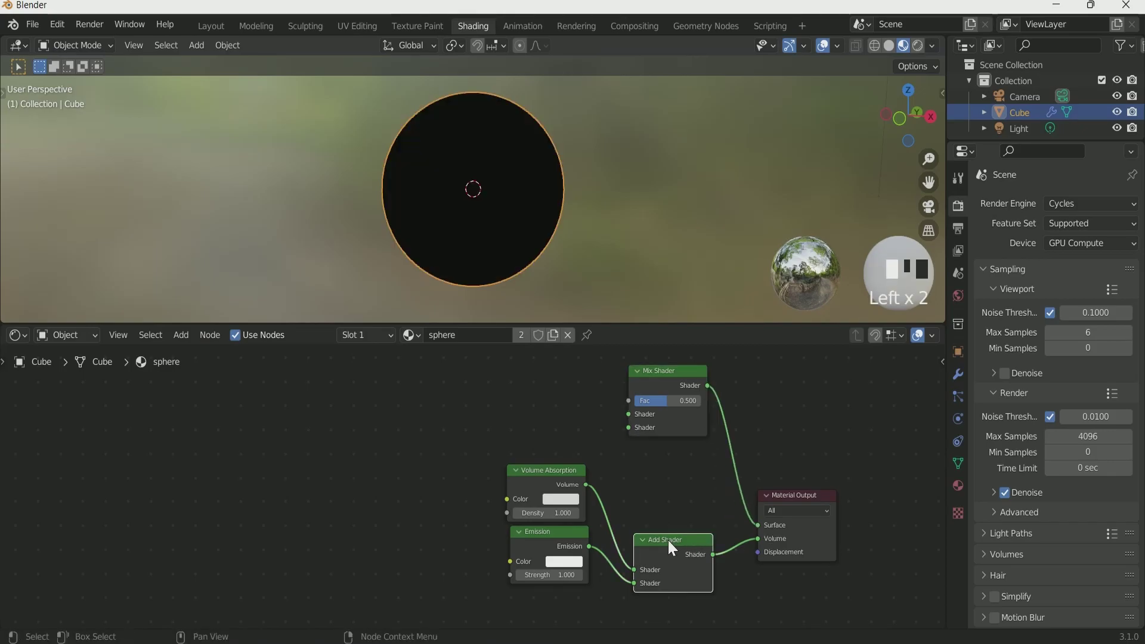
key(shift+d)
click(628, 493)
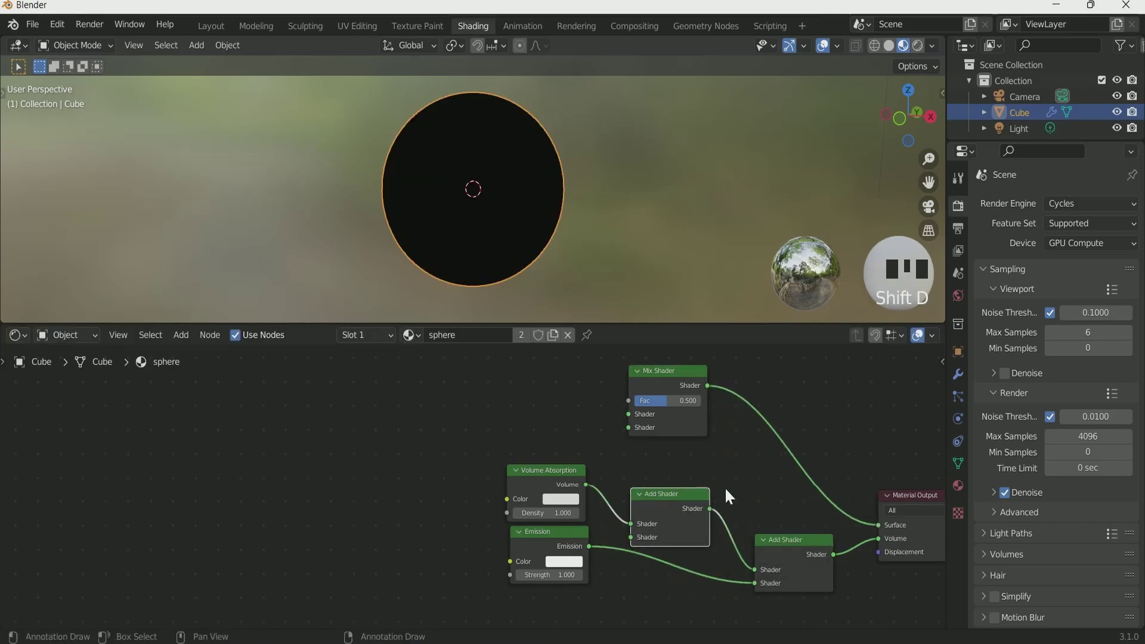
scroll(692, 489, down, 1)
drag(640, 492, 639, 464)
drag(738, 528, 736, 519)
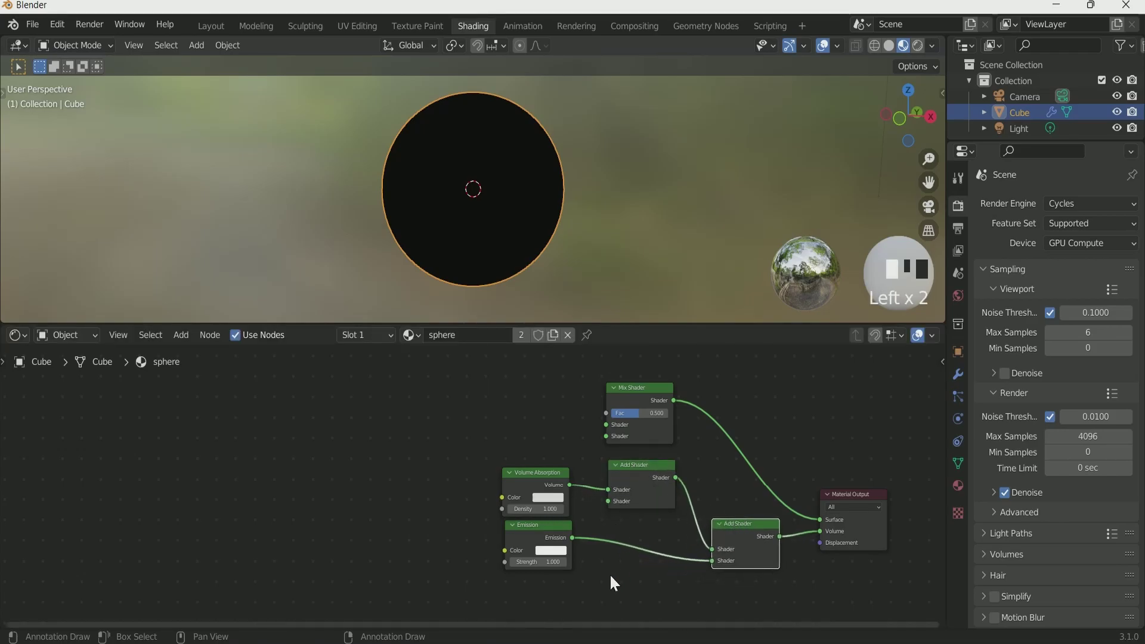
Add a Glossy BSDF and connect it to the Mix Shader's second Shader input.
middle_drag(434, 431, 450, 451)
key(shift+a)
click(450, 445)
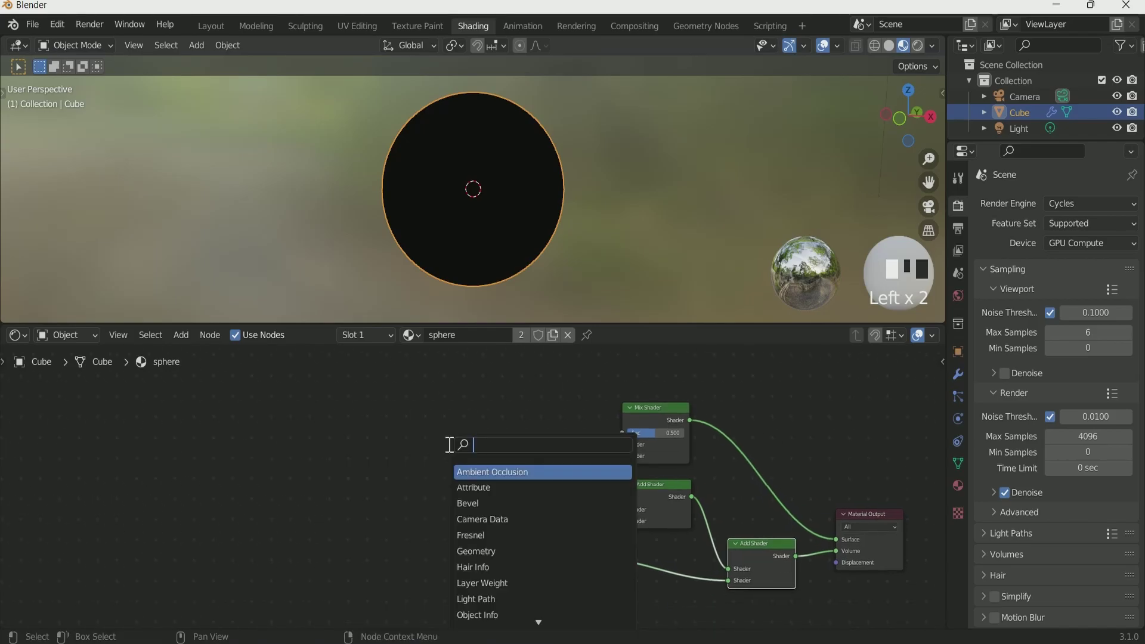
text(glo)
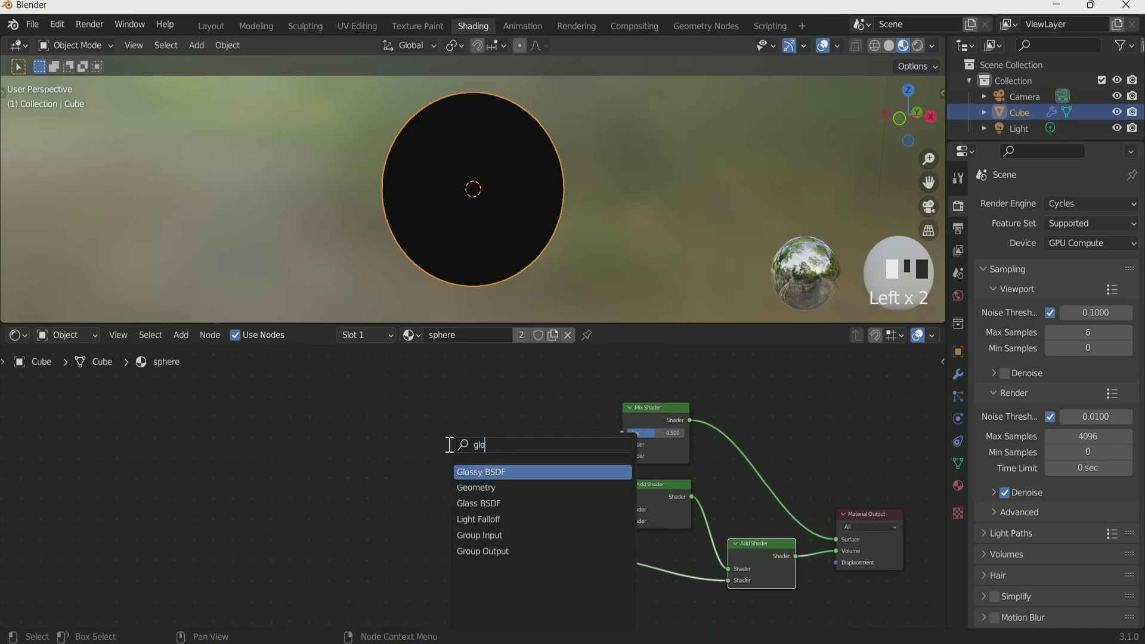
click(491, 472)
click(507, 446)
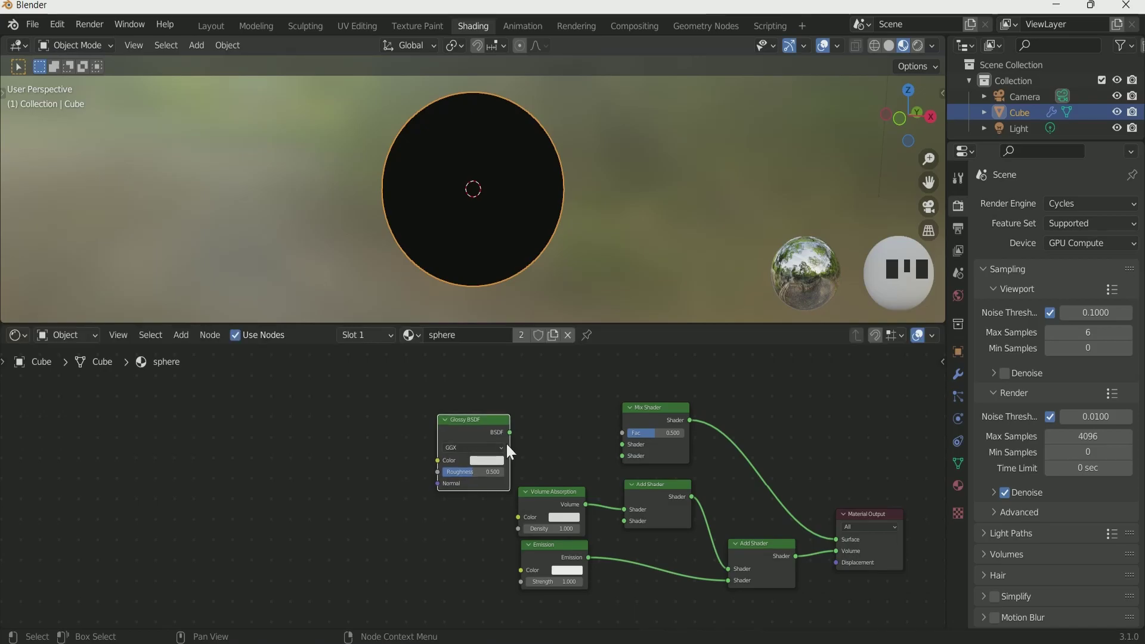
drag(511, 432, 481, 443)
Add a Refraction BSDF beside the Glossy BSDF and connect it to the Mix Shader's first Shader input.
key(shift+a)
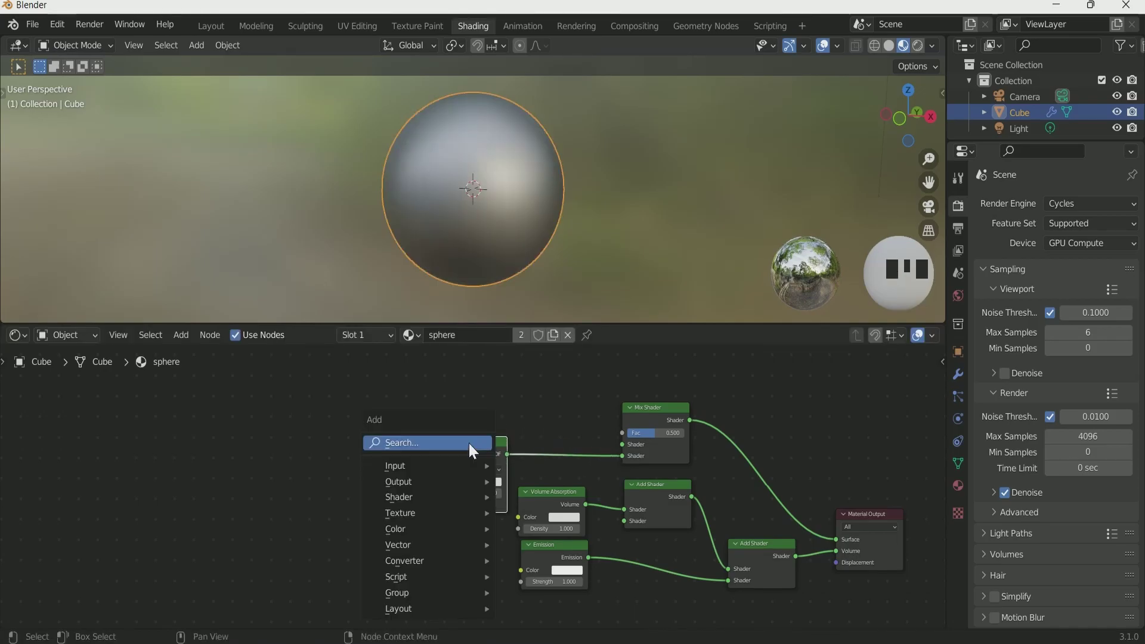
click(467, 442)
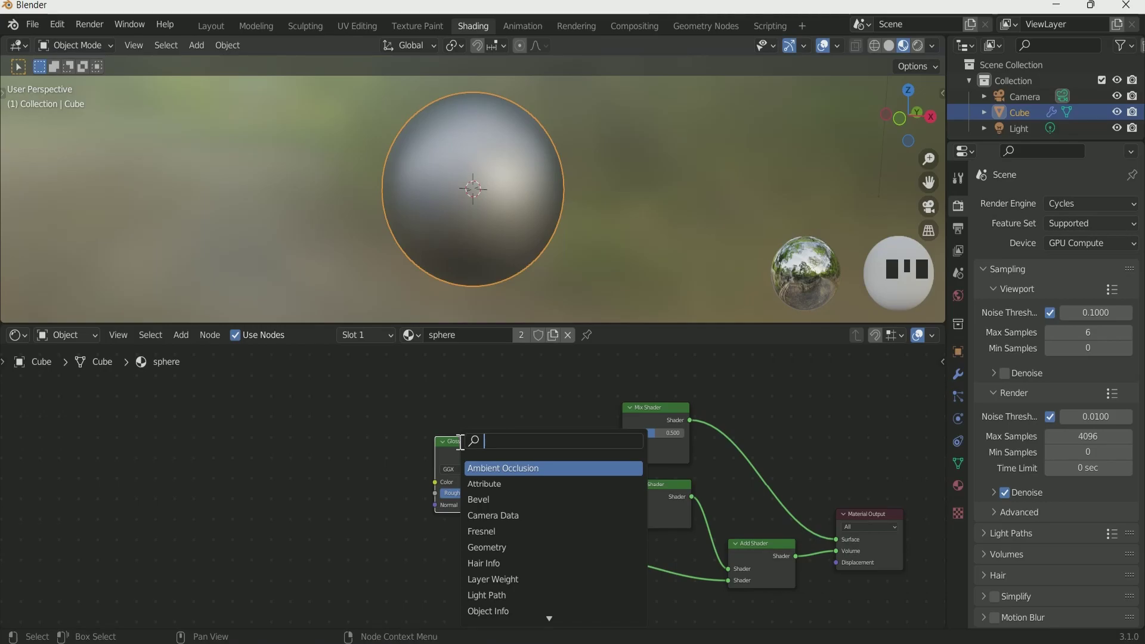
text(re)
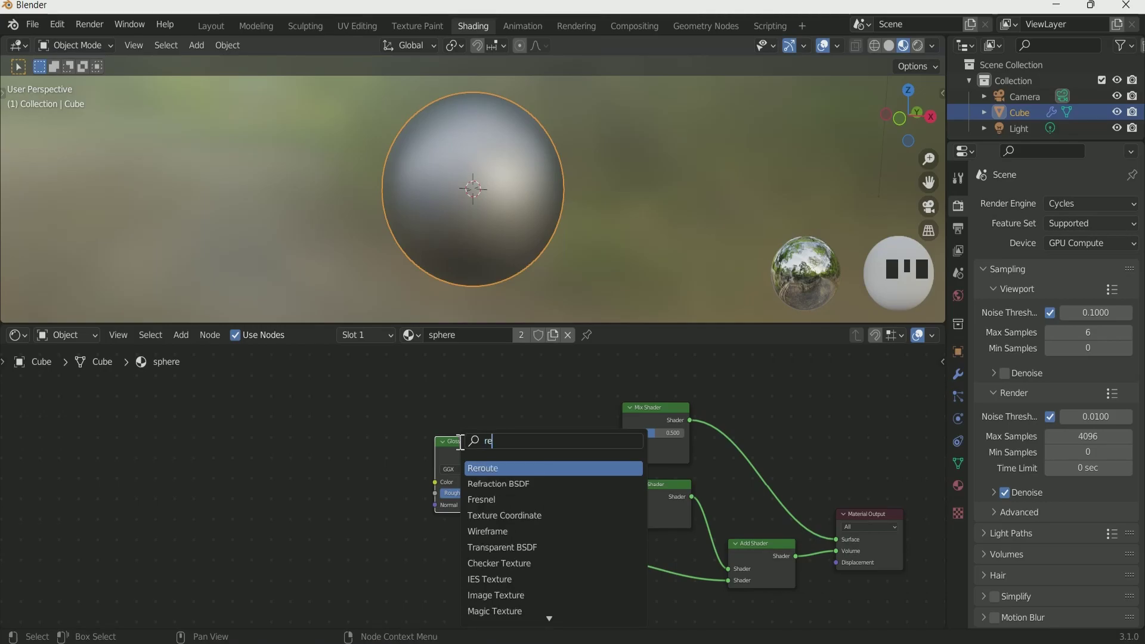
click(498, 483)
click(422, 412)
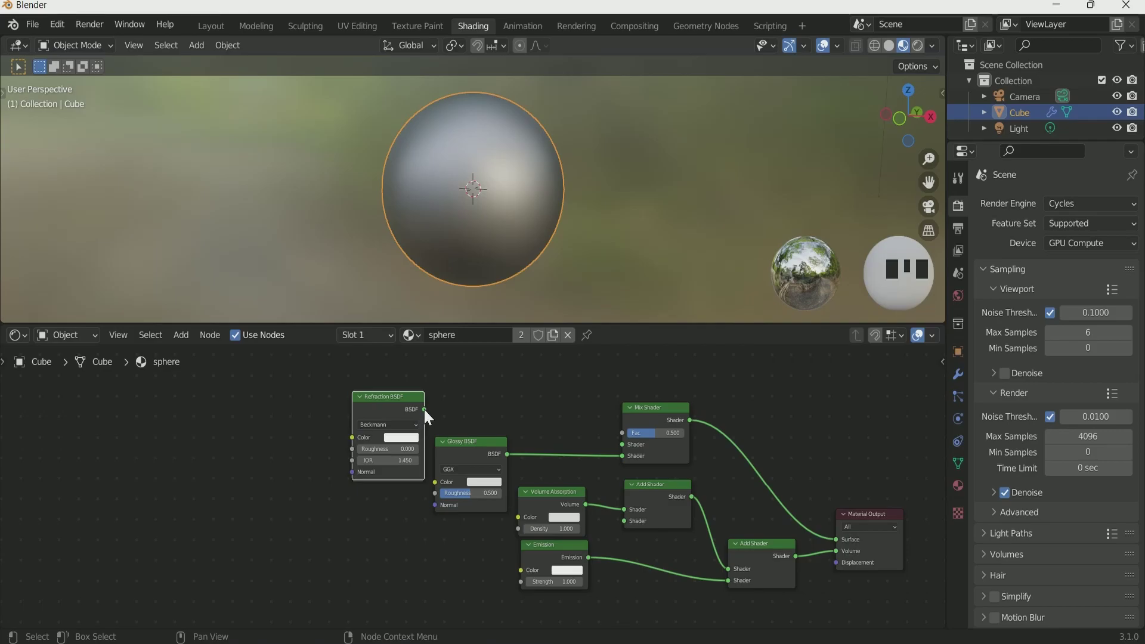
drag(424, 410, 622, 445)
Add a Fresnel node above the BSDF nodes and connect it to the Mix Shader's Fac input.
key(shift+a)
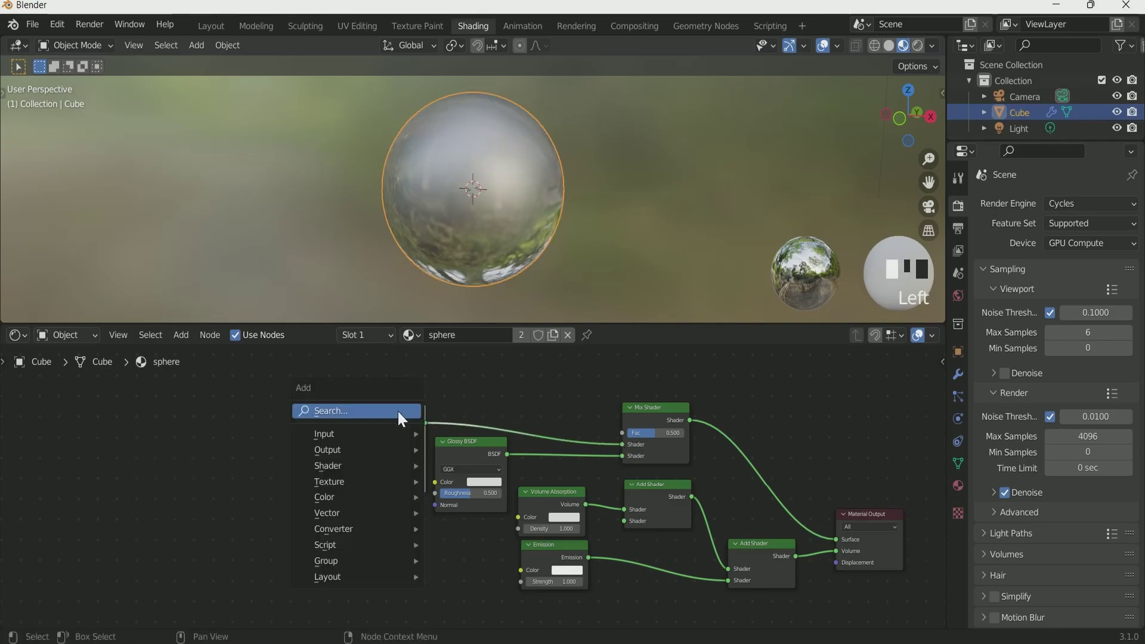
click(397, 411)
text(f)
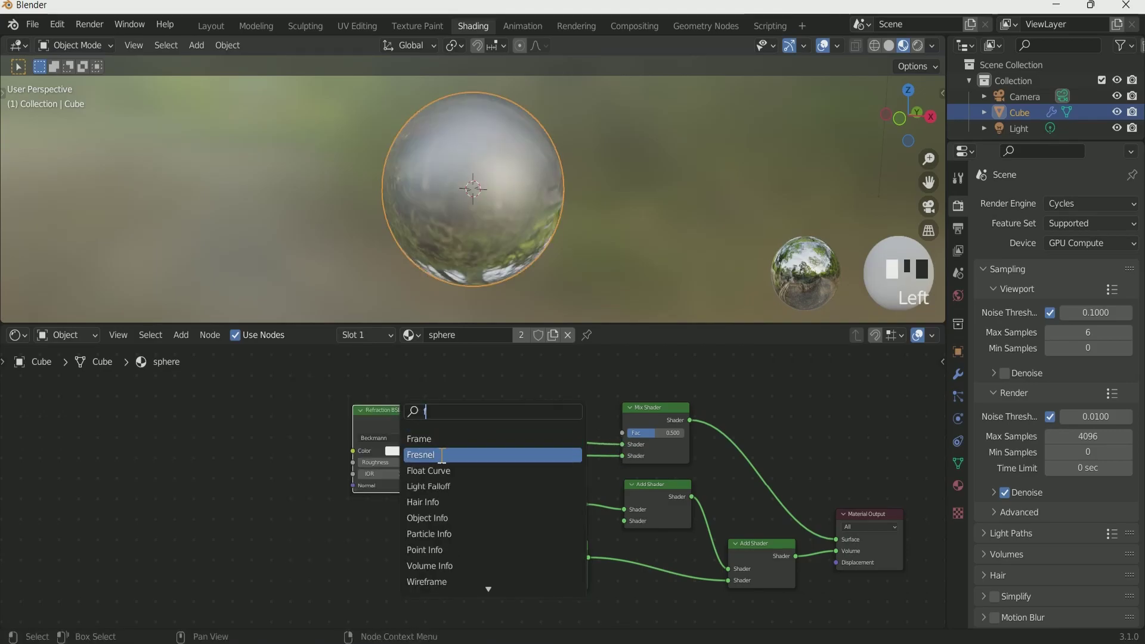
click(441, 455)
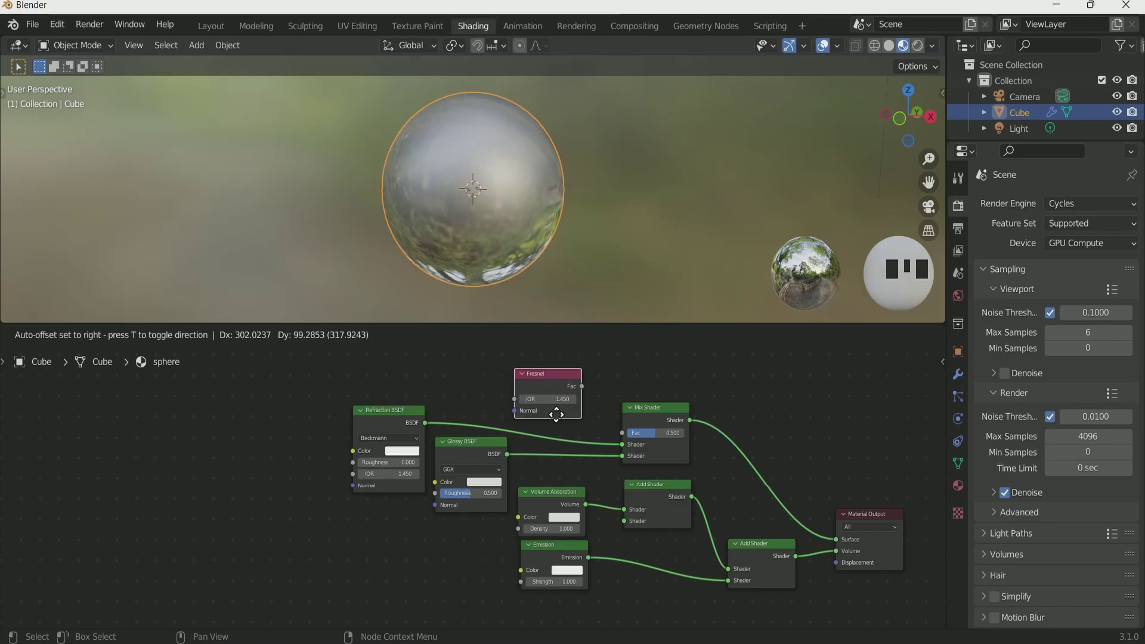
click(559, 414)
drag(585, 388, 623, 433)
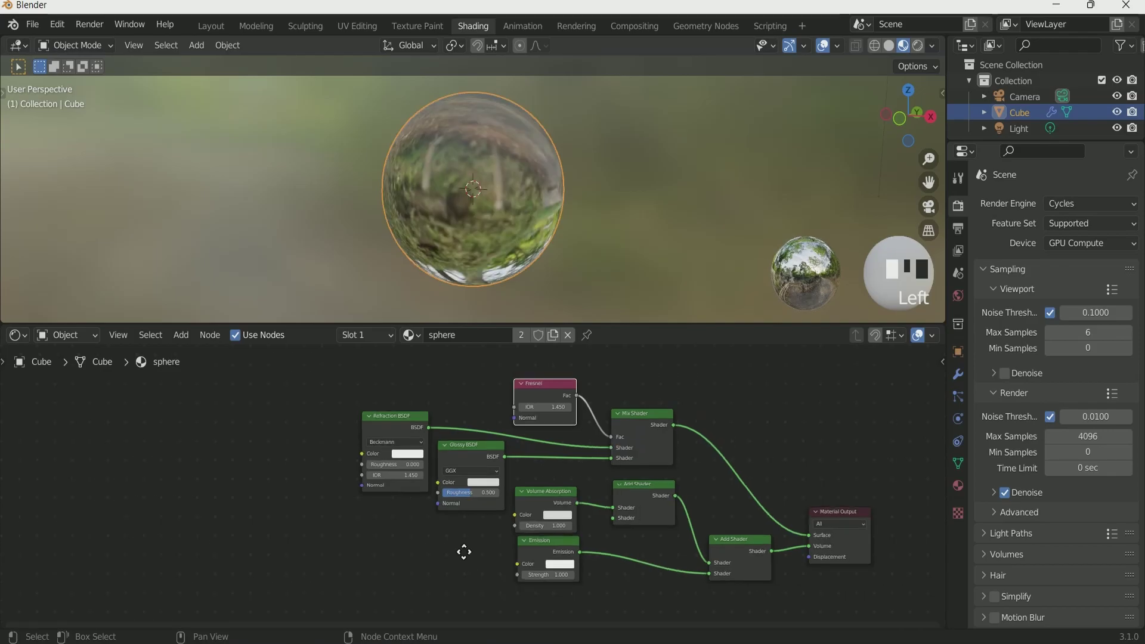
Add a ColorRamp node beside the Emission node and connect its Color output to the Emission Color.
middle_drag(463, 550, 481, 498)
scroll(481, 499, up, 1)
key(shift+a)
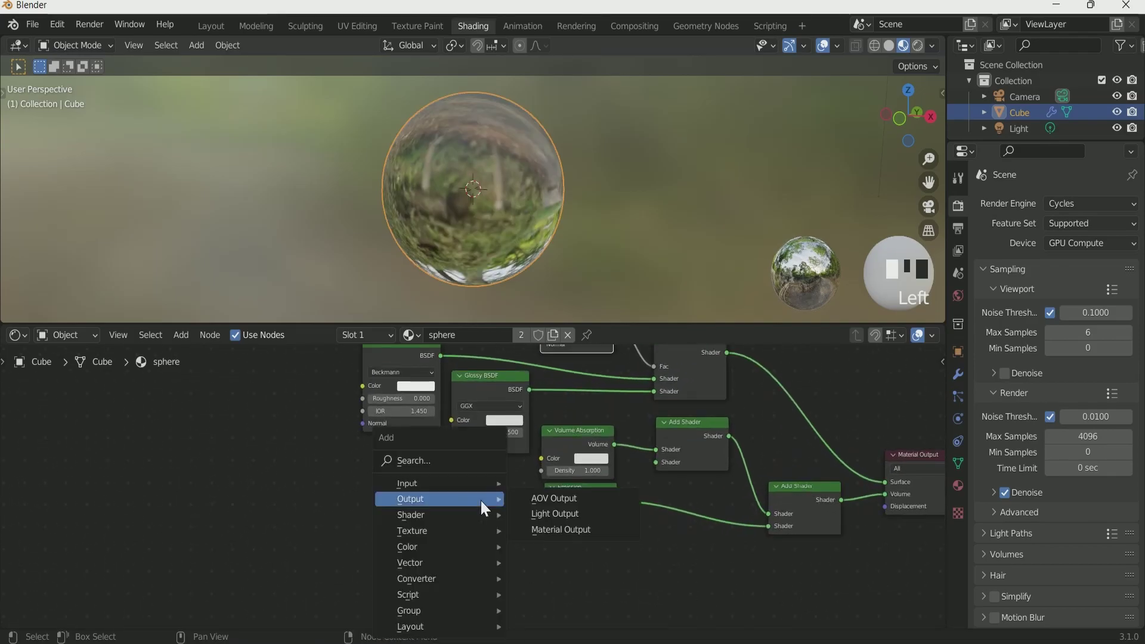
click(456, 467)
text(col)
click(458, 479)
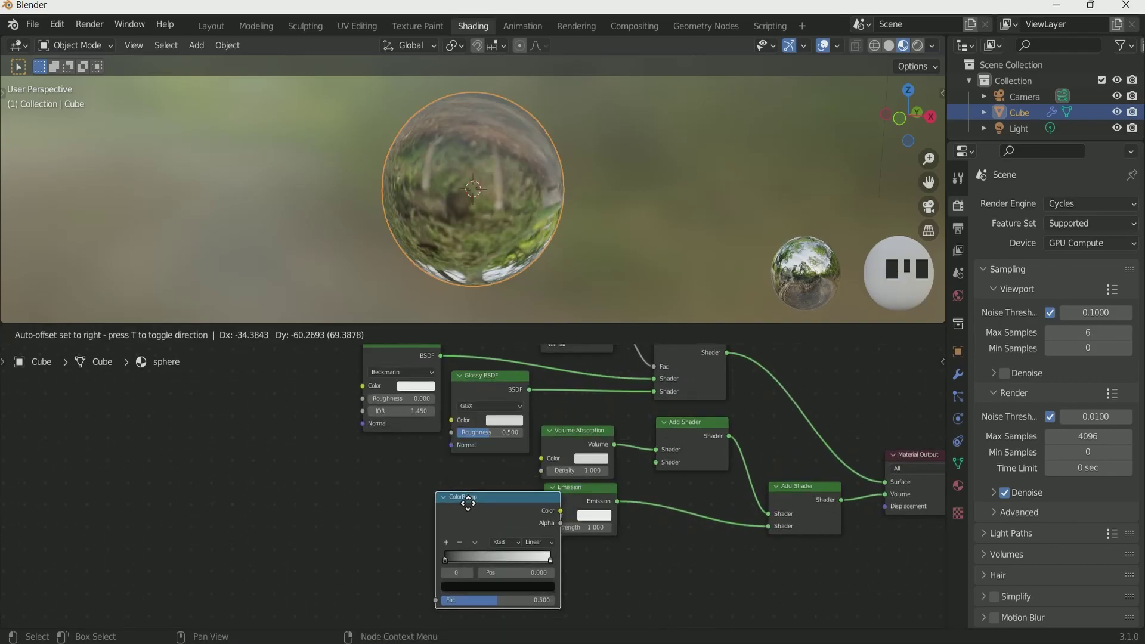
click(422, 491)
drag(518, 502, 542, 515)
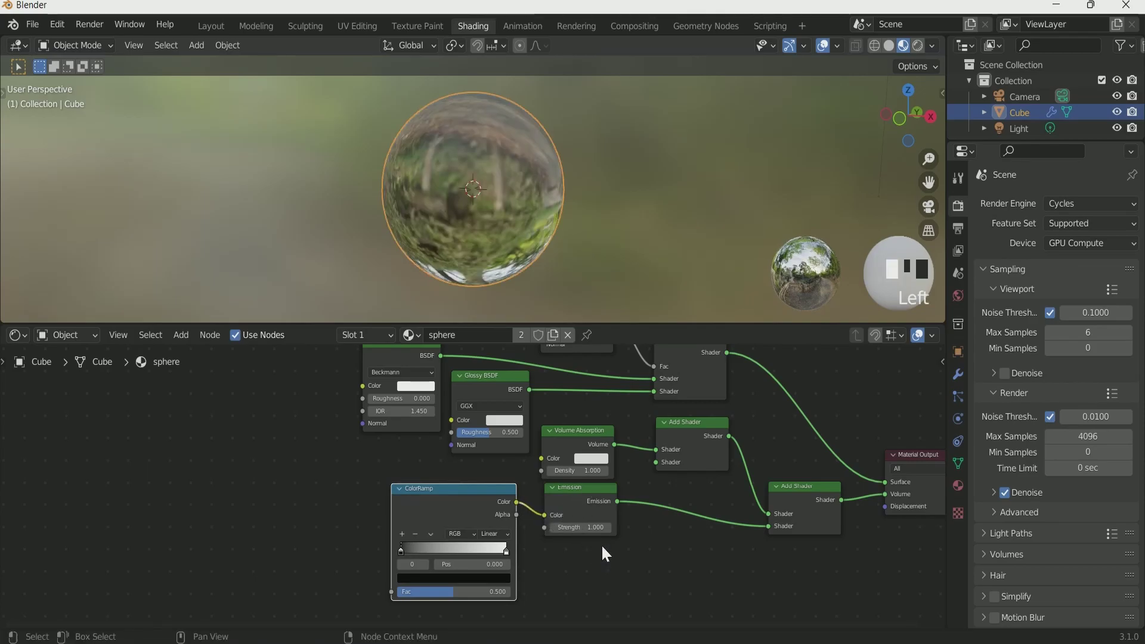
Set the Emission Strength to 5 and switch the 3D viewport to Rendered shading.
click(597, 529)
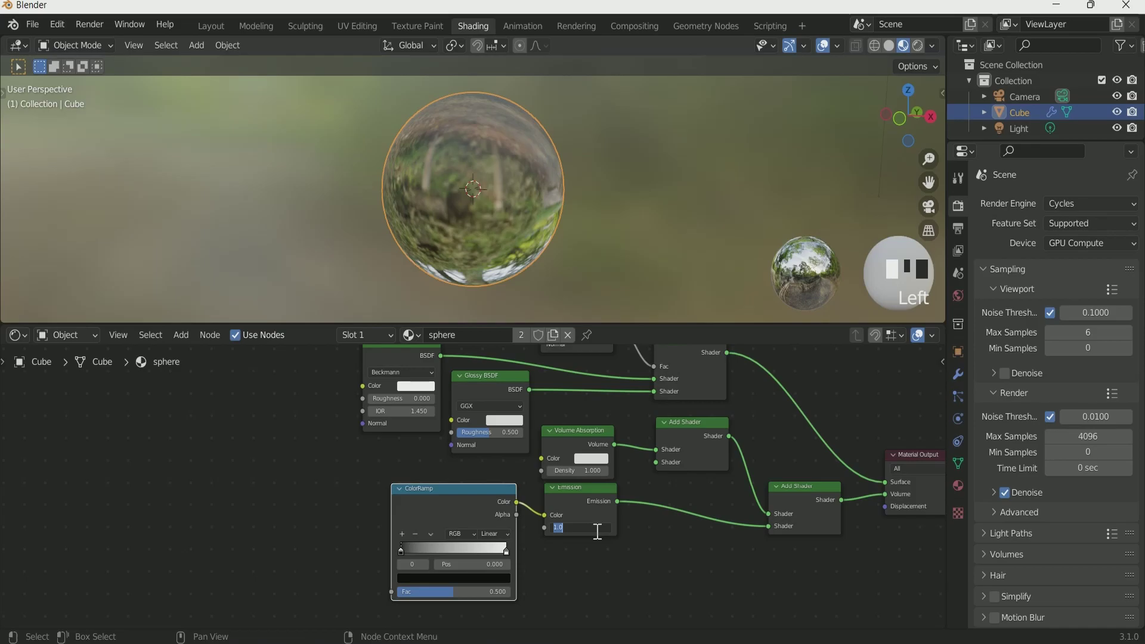
text(5)
key(Return)
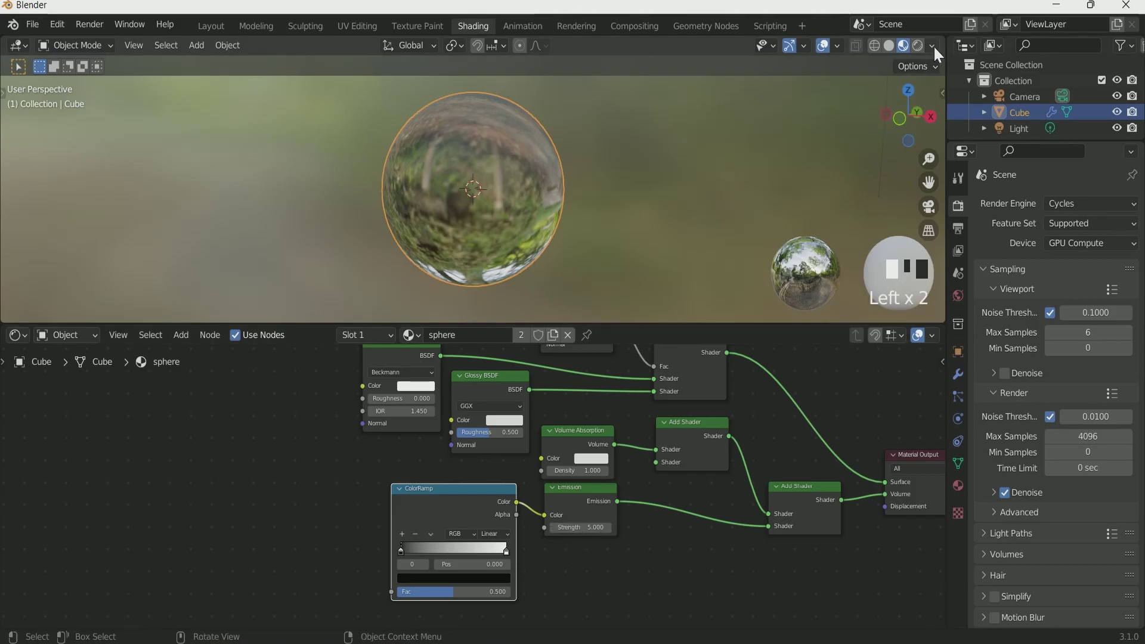
click(918, 46)
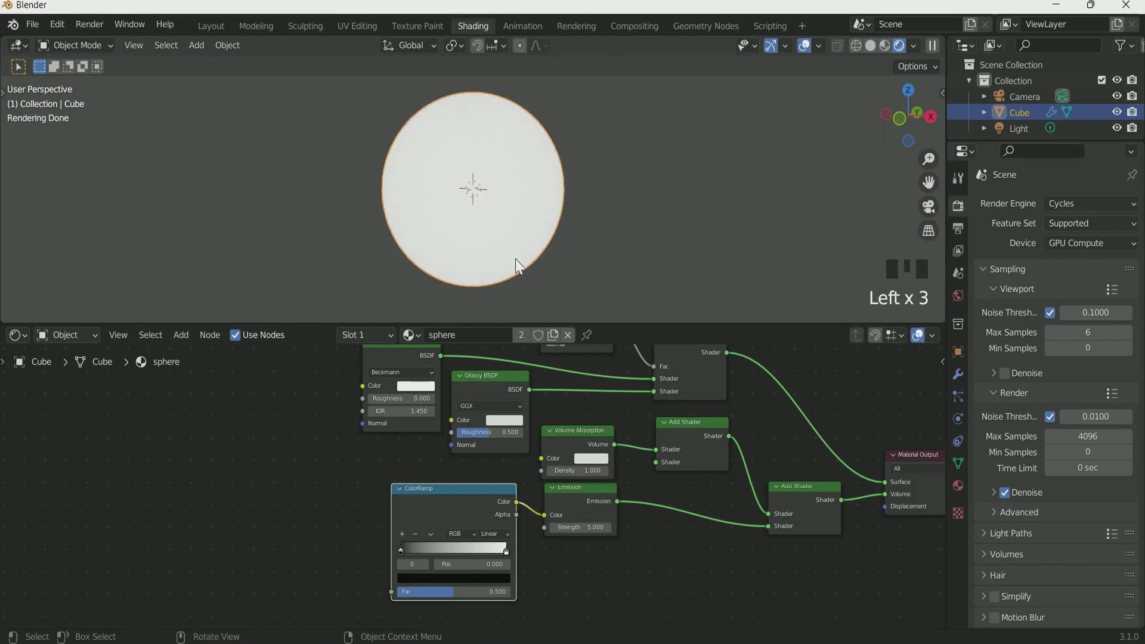
Add a Musgrave Texture ahead of the ColorRamp and a Voronoi Texture ahead of the Musgrave Texture, leaving both unconnected.
key(shift+a)
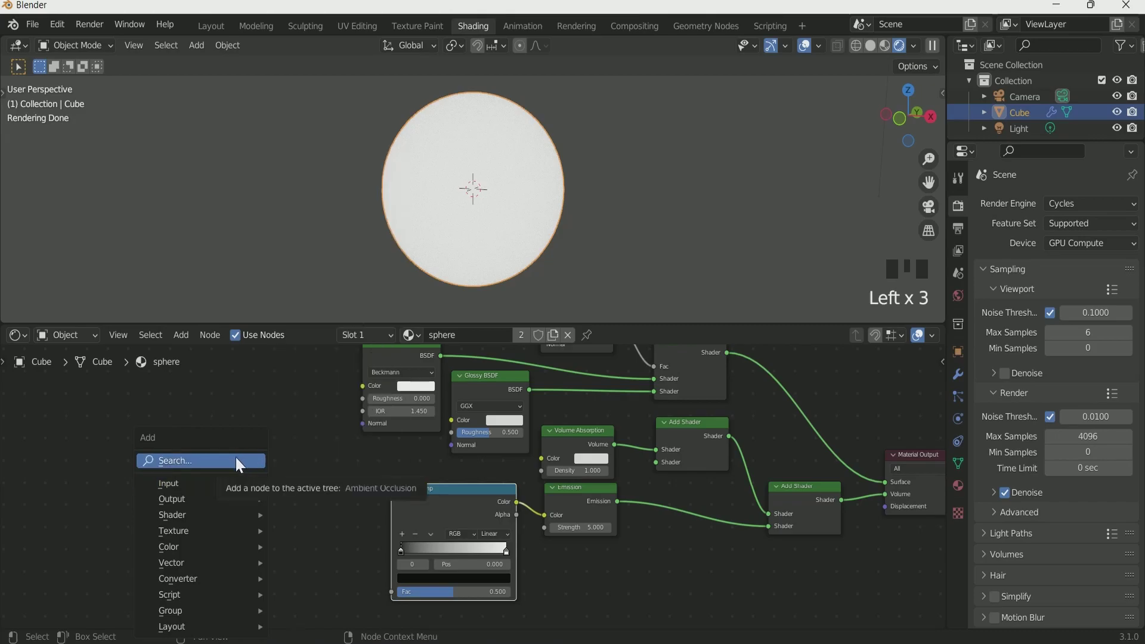
click(239, 461)
text(mus)
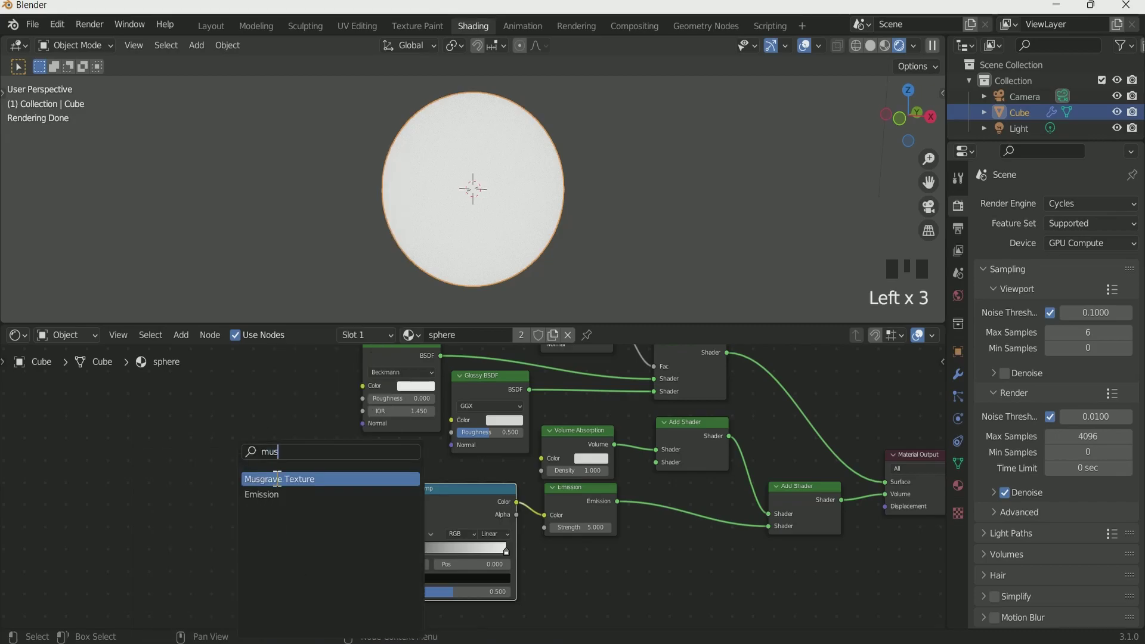
key(Return)
key(shift+a)
click(189, 463)
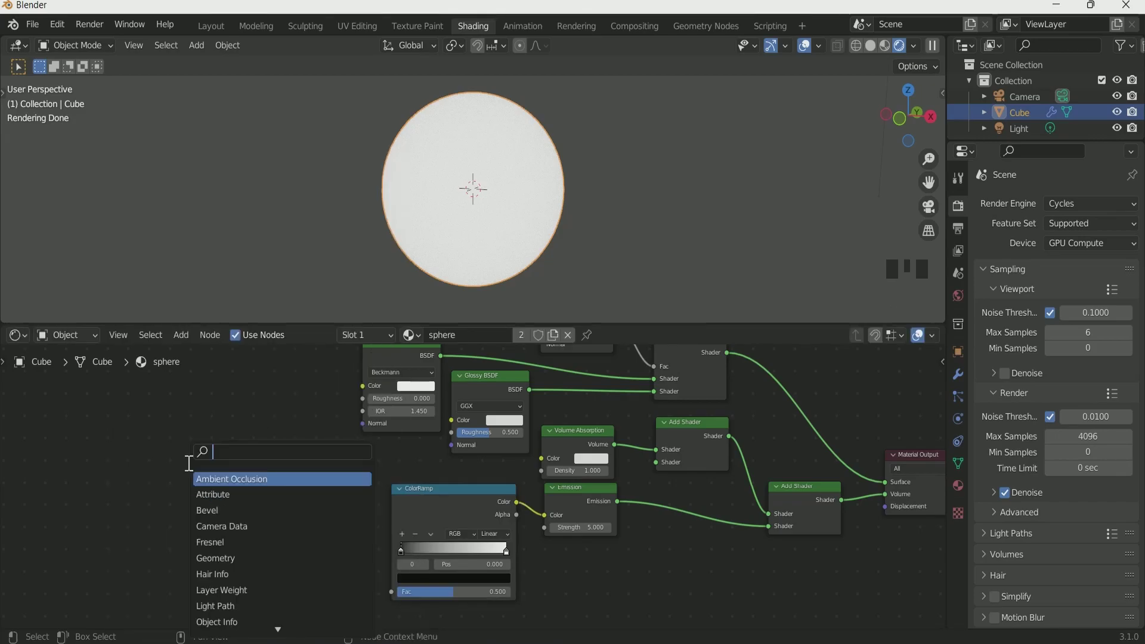
text(vo)
click(243, 511)
click(239, 522)
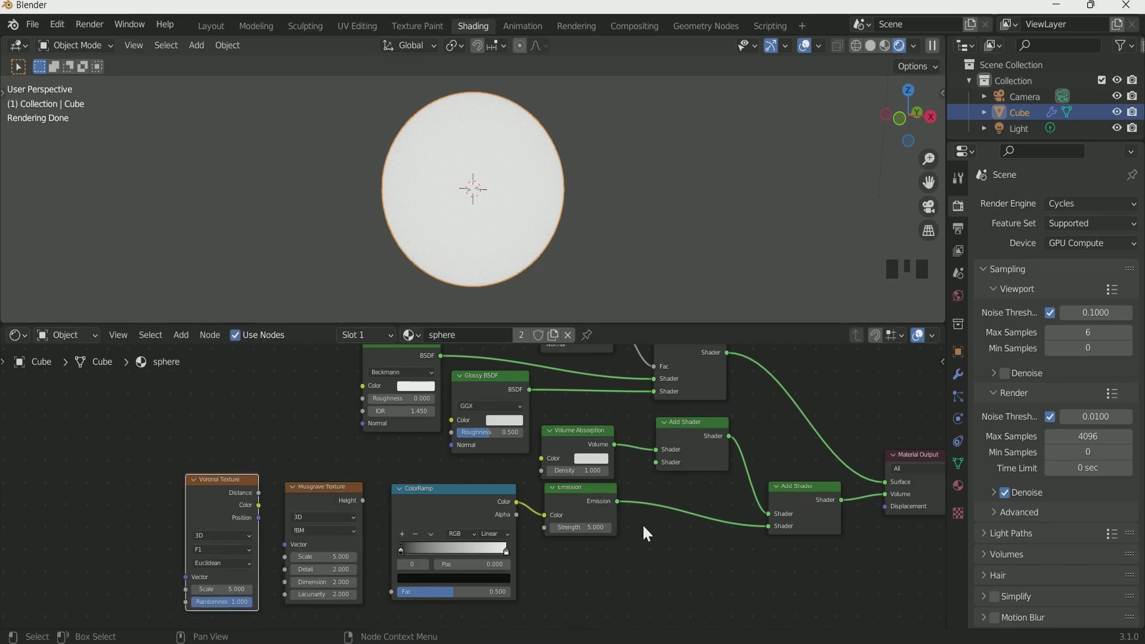
Move the Refraction BSDF, Glossy BSDF and Fresnel nodes together up and away from the volume nodes.
scroll(597, 495, down, 1)
drag(429, 354, 422, 400)
drag(362, 376, 567, 445)
drag(543, 396, 510, 423)
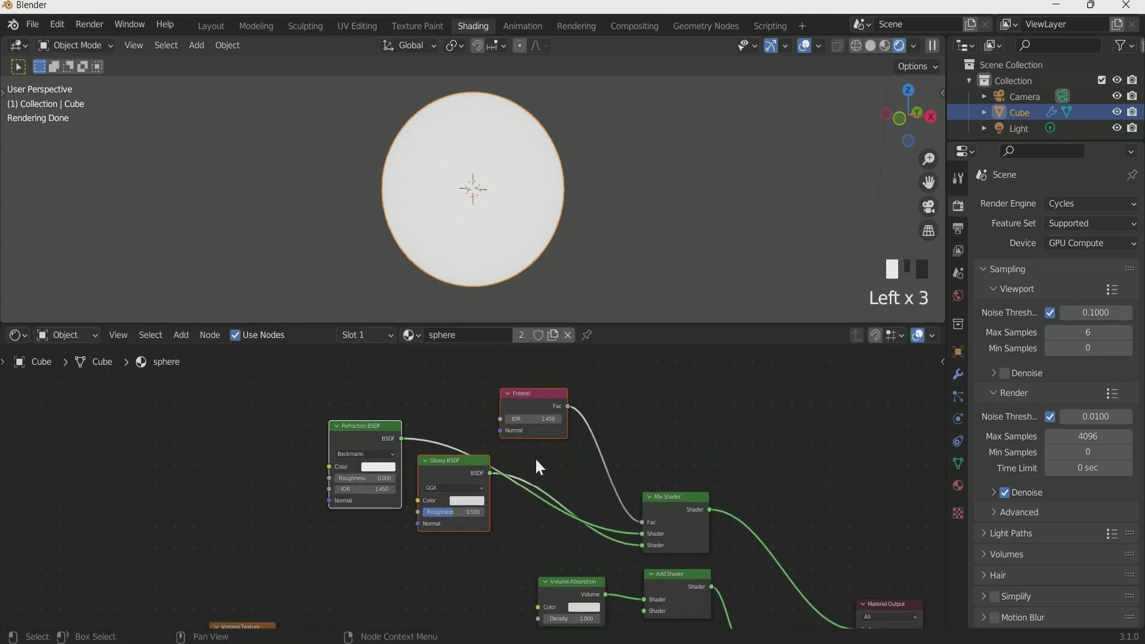
Add a Volume Scatter node and connect it to the duplicated Add Shader's first input alongside Volume Absorption.
scroll(537, 465, down, 1)
middle_drag(582, 593, 544, 496)
scroll(546, 507, up, 3)
scroll(555, 513, down, 1)
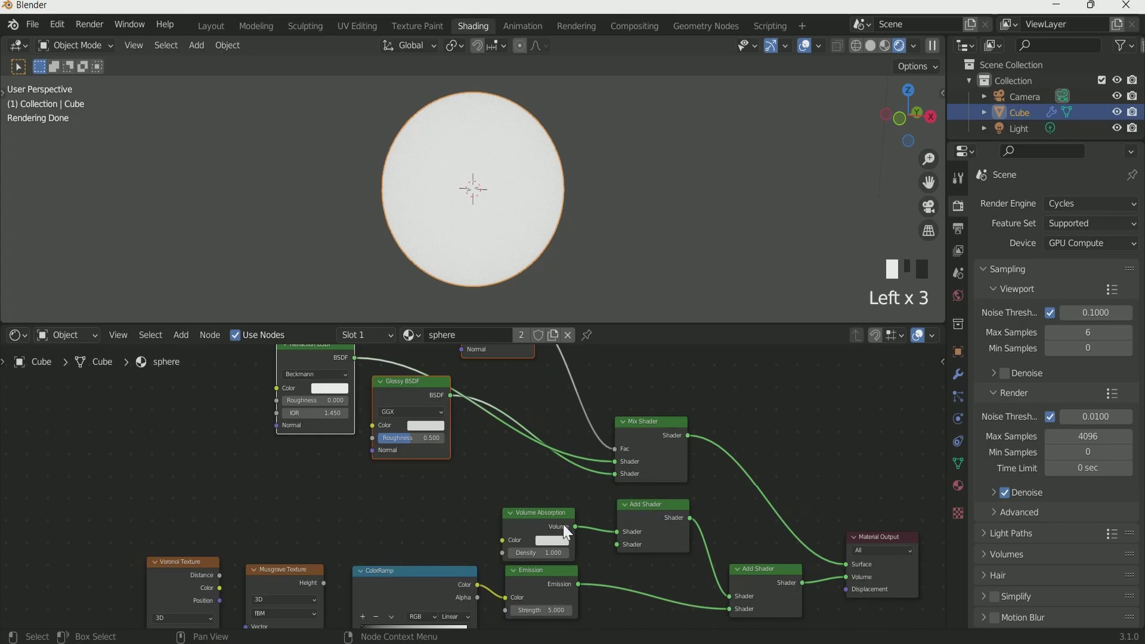
key(shift+a)
text(vo)
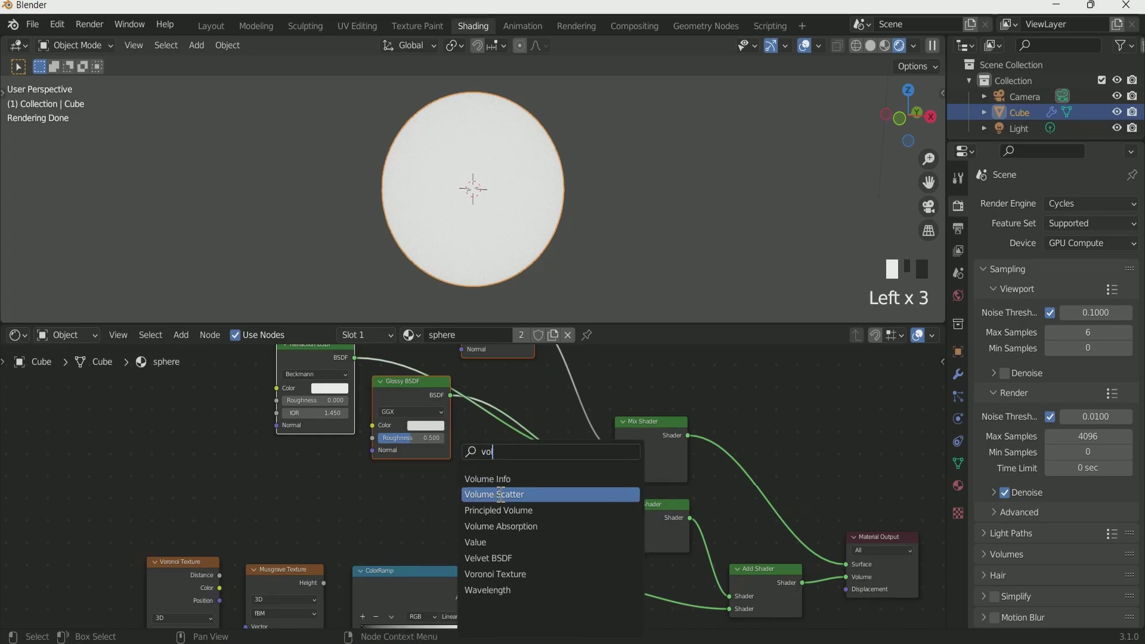
click(501, 495)
click(458, 510)
drag(490, 498, 617, 533)
Spread out the Volume Absorption, Glossy BSDF, Refraction BSDF and Fresnel nodes around the Volume Scatter node.
drag(542, 512, 532, 526)
drag(400, 389, 363, 425)
drag(320, 359, 290, 382)
drag(497, 348, 482, 394)
scroll(483, 396, up, 1)
middle_drag(512, 549, 503, 522)
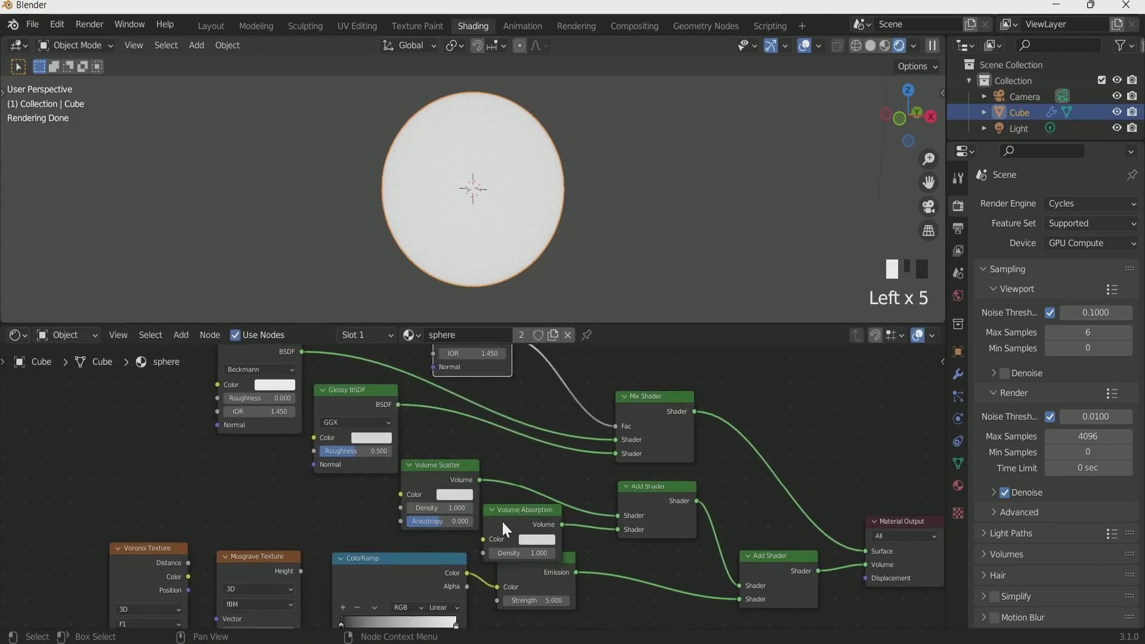
Set the Volume Scatter density to 0.5 and the Volume Absorption density to 1.5.
click(436, 508)
text(0.5)
key(Return)
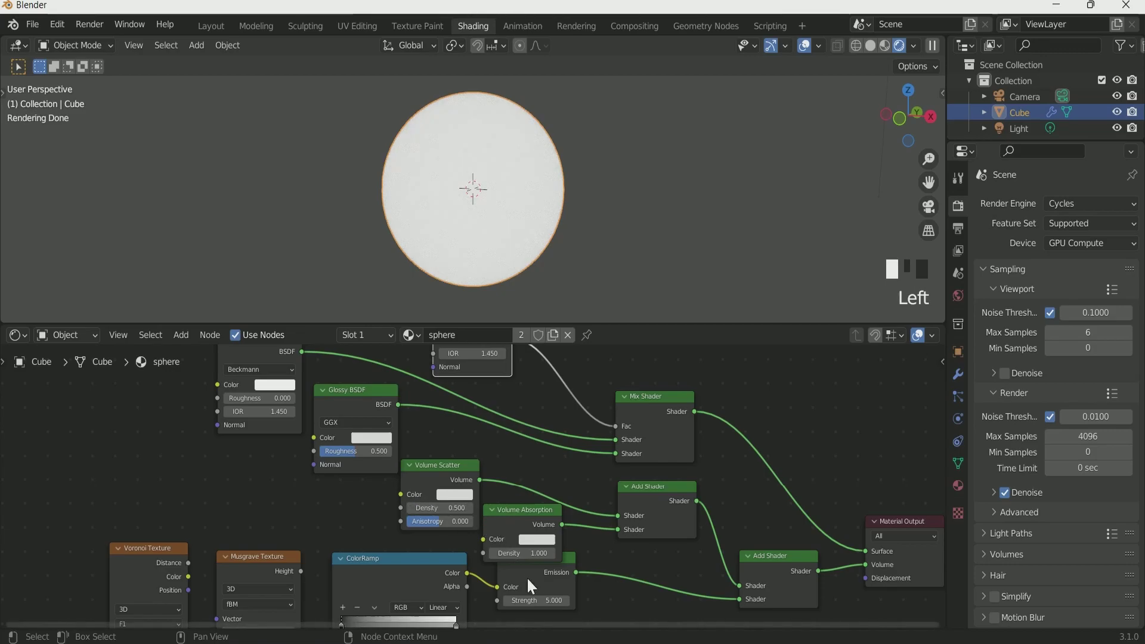
click(533, 554)
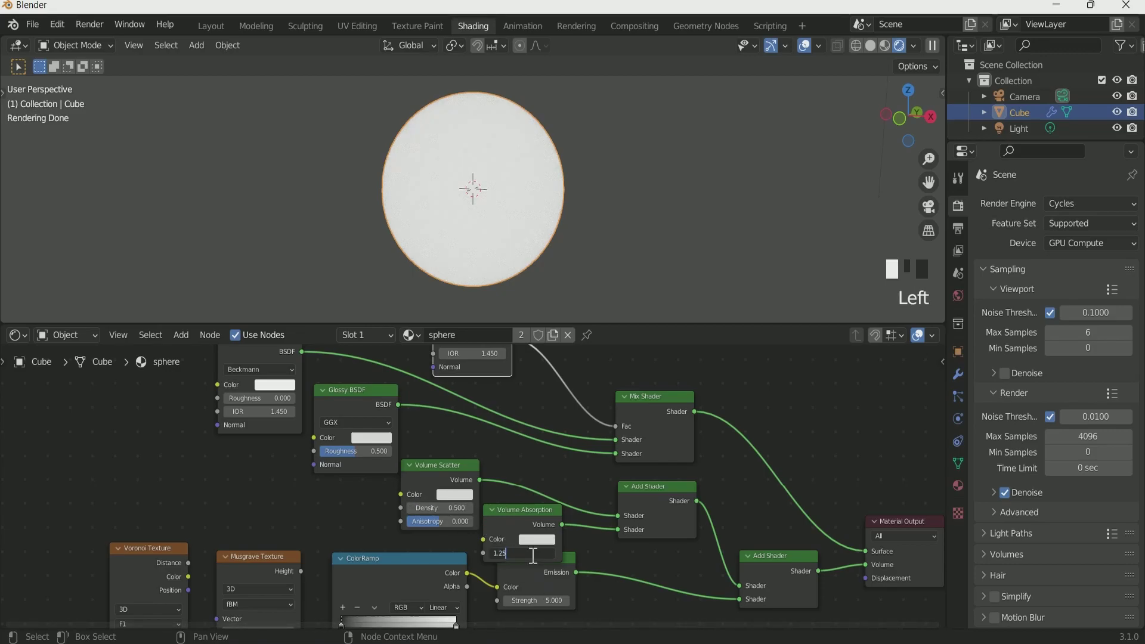
key(BackSpace)
key(BackSpace)
key(BackSpace)
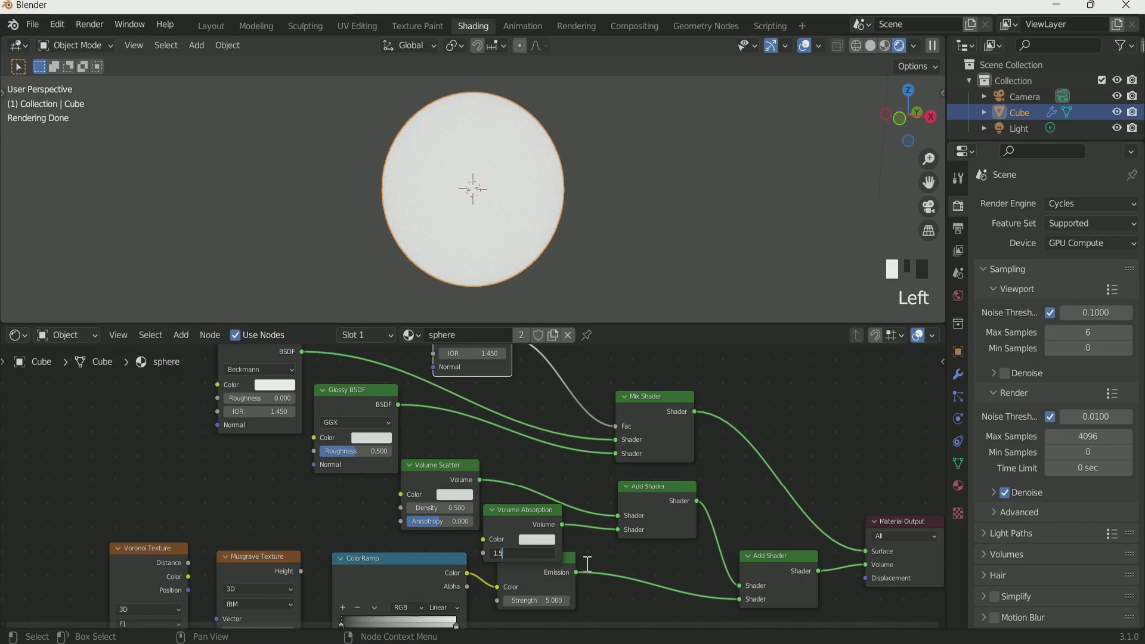
key(Return)
Set the Refraction BSDF's roughness to 0.1 and its IOR to 1.6.
middle_drag(230, 476, 224, 529)
scroll(243, 526, up, 1)
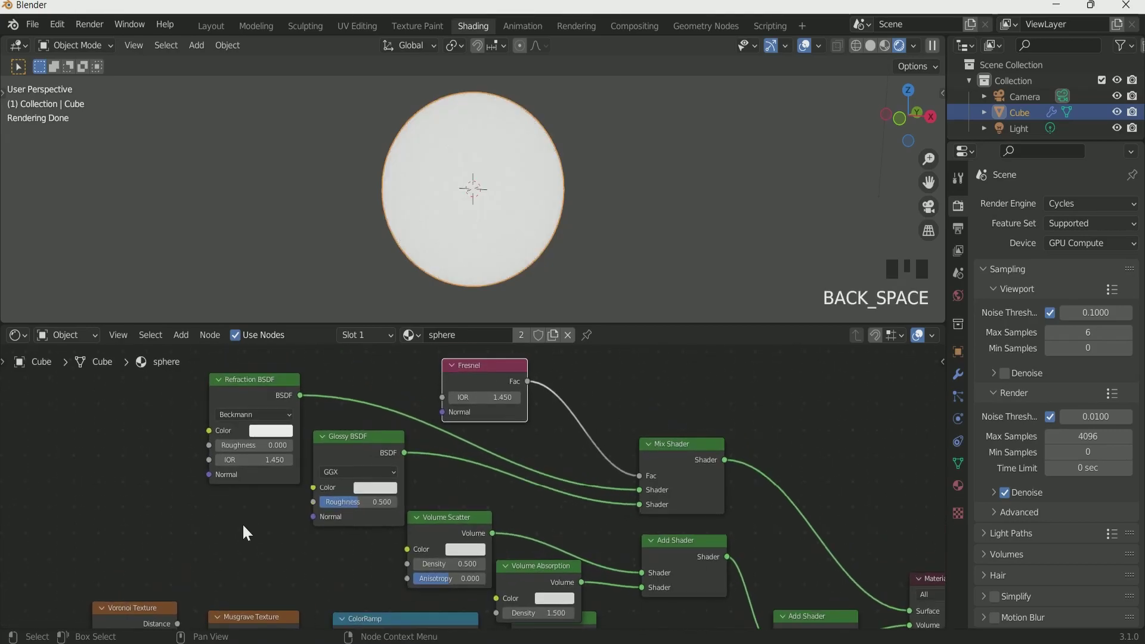
click(258, 444)
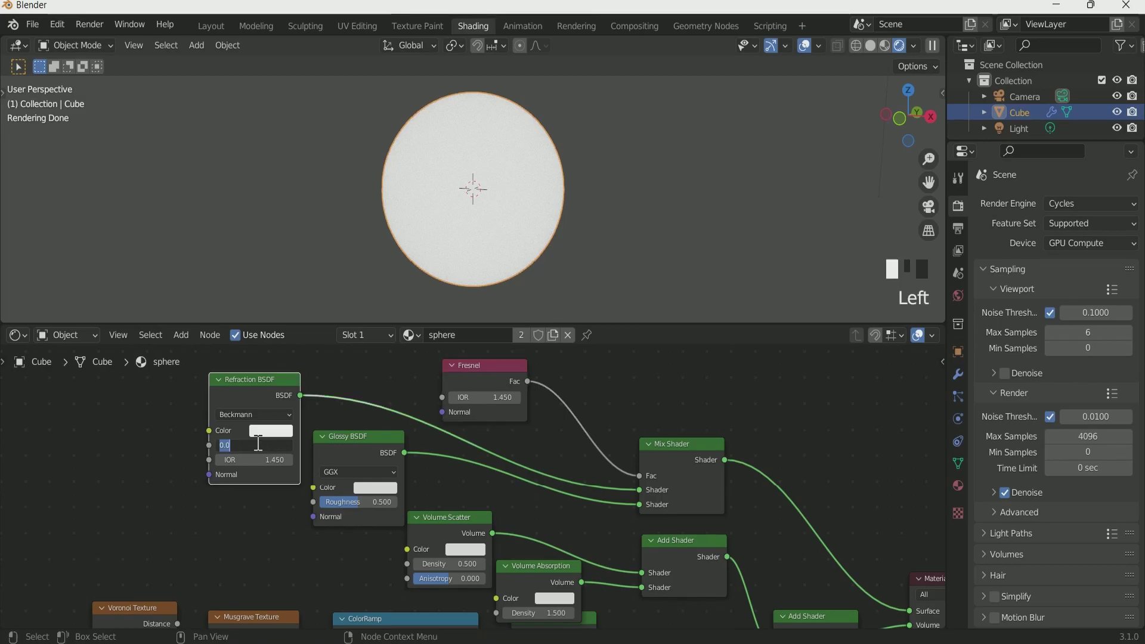
text(0.1)
click(256, 443)
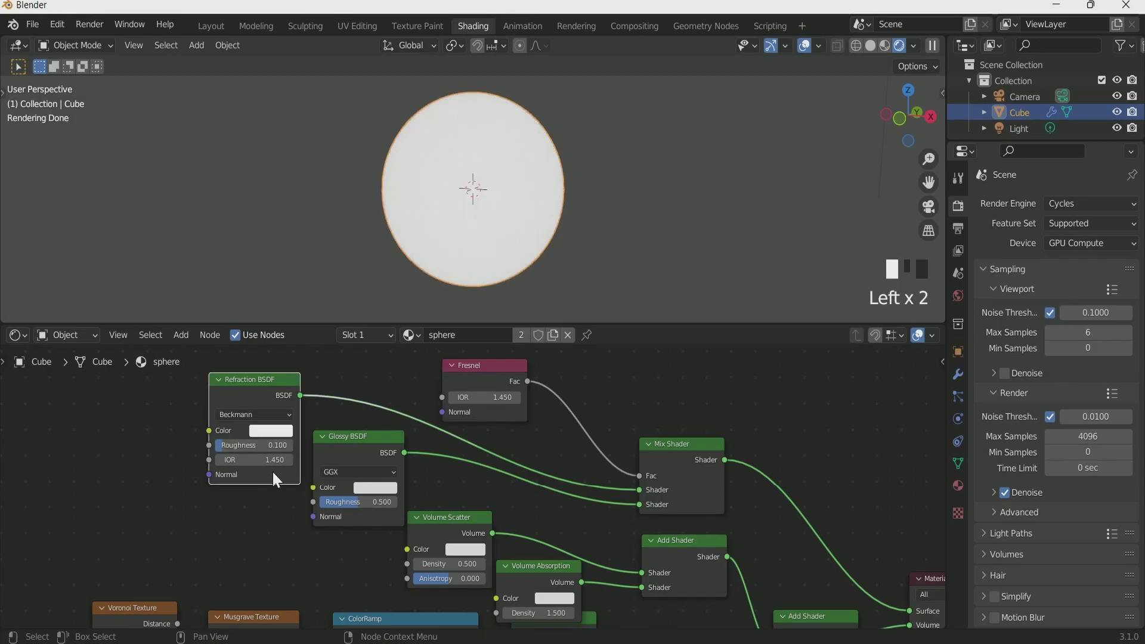
click(275, 462)
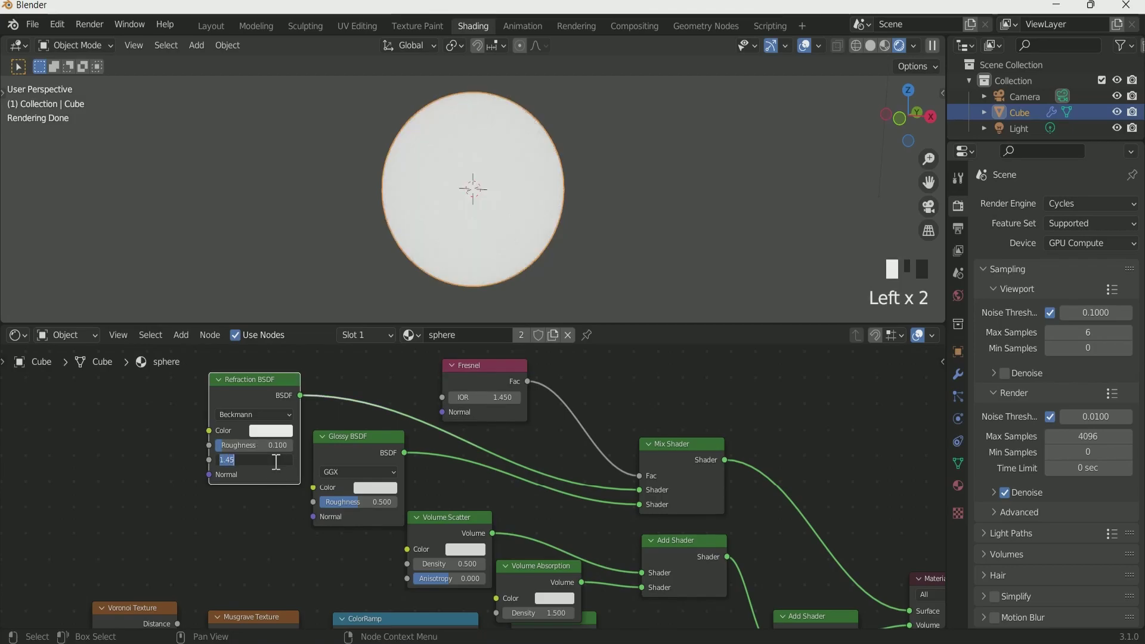
text(1.6)
key(Return)
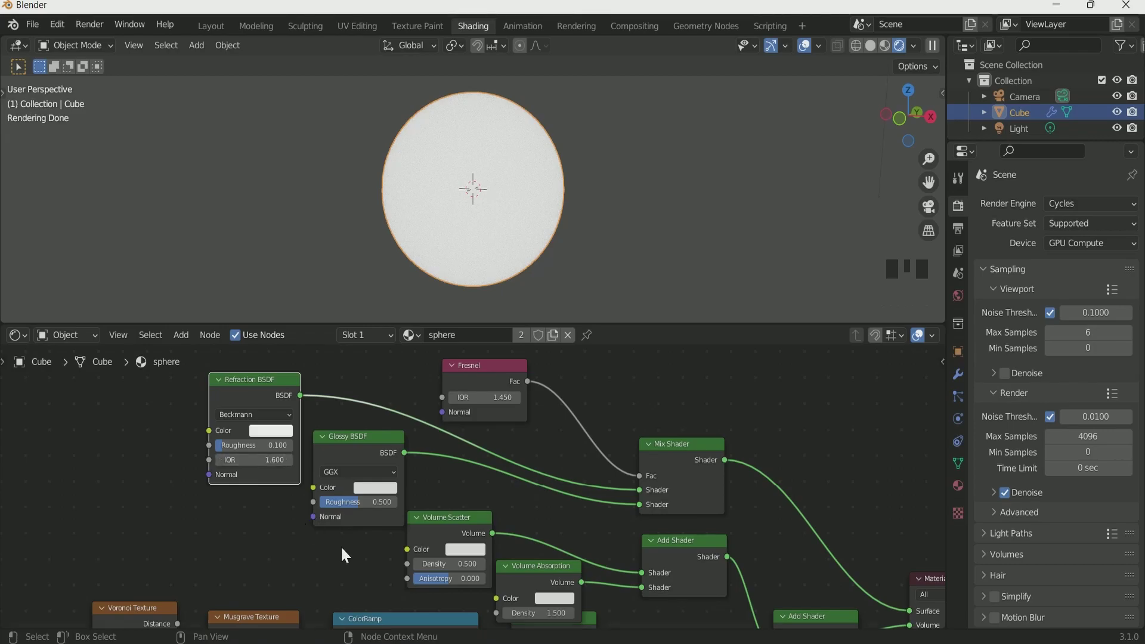
Set the Glossy BSDF's roughness to 0.1.
click(363, 501)
text(0.1)
key(Return)
Connect the Musgrave Texture's Height to the ColorRamp's Fac and the Voronoi Texture's Distance to the Musgrave Texture's Vector.
scroll(360, 550, down, 2)
middle_drag(360, 550, 334, 424)
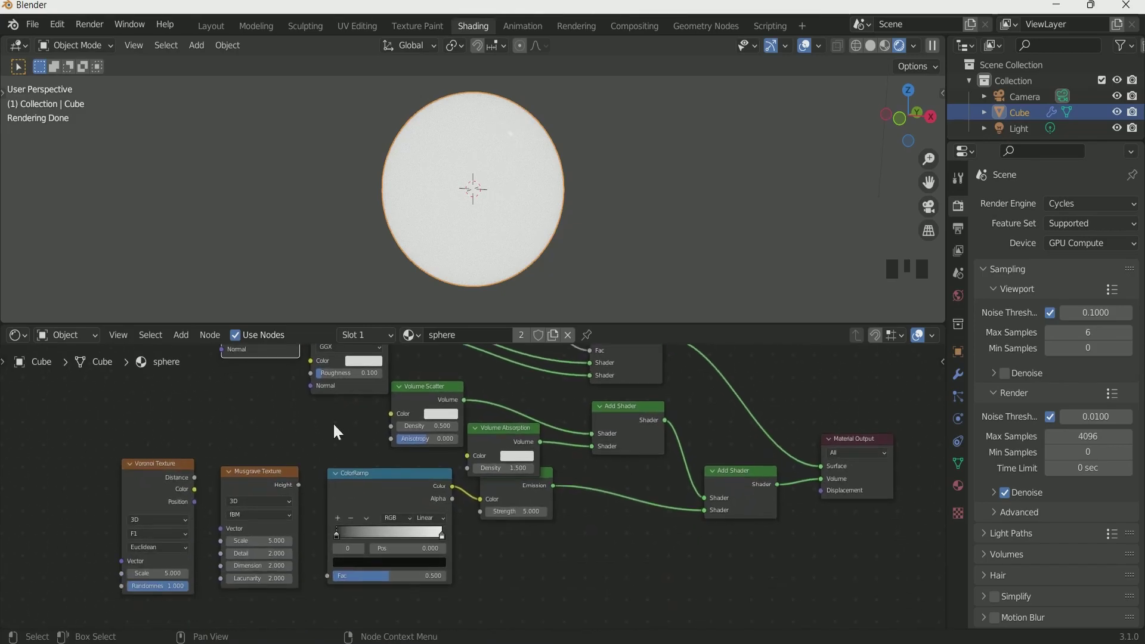
scroll(334, 425, up, 1)
drag(285, 484, 316, 583)
drag(175, 486, 201, 531)
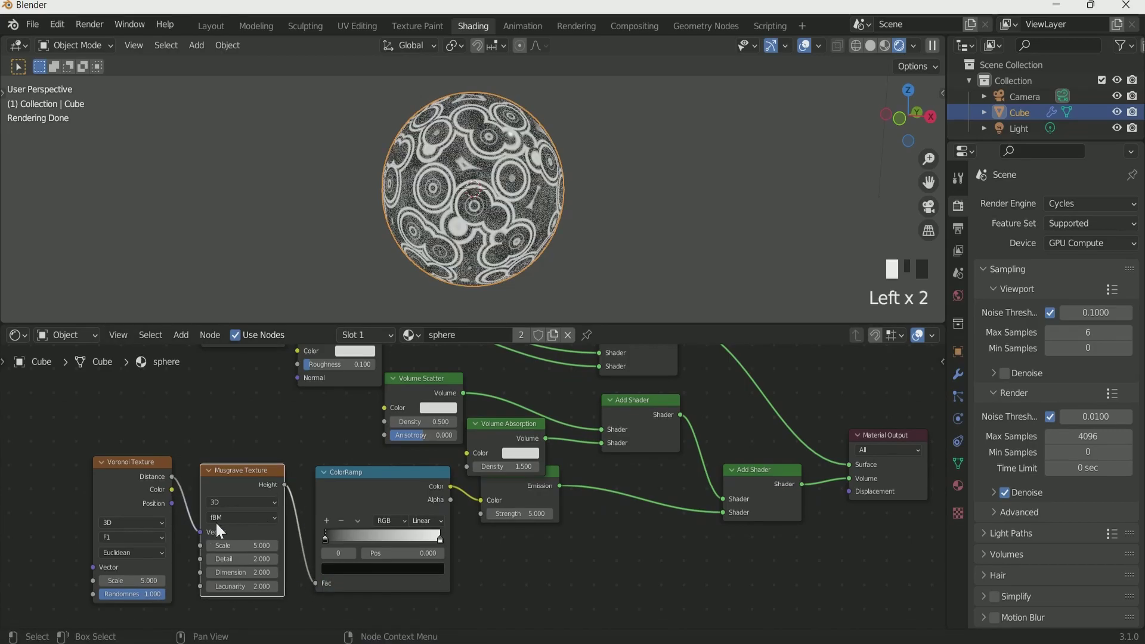
Switch both the Musgrave Texture and the Voronoi Texture to 4D.
click(242, 503)
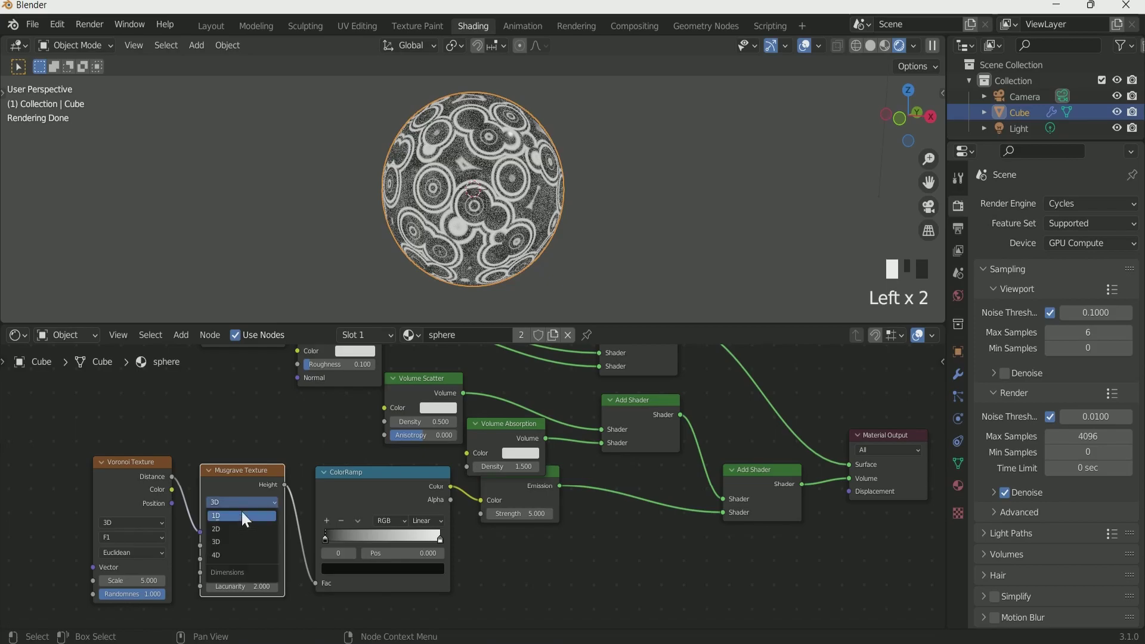
click(238, 556)
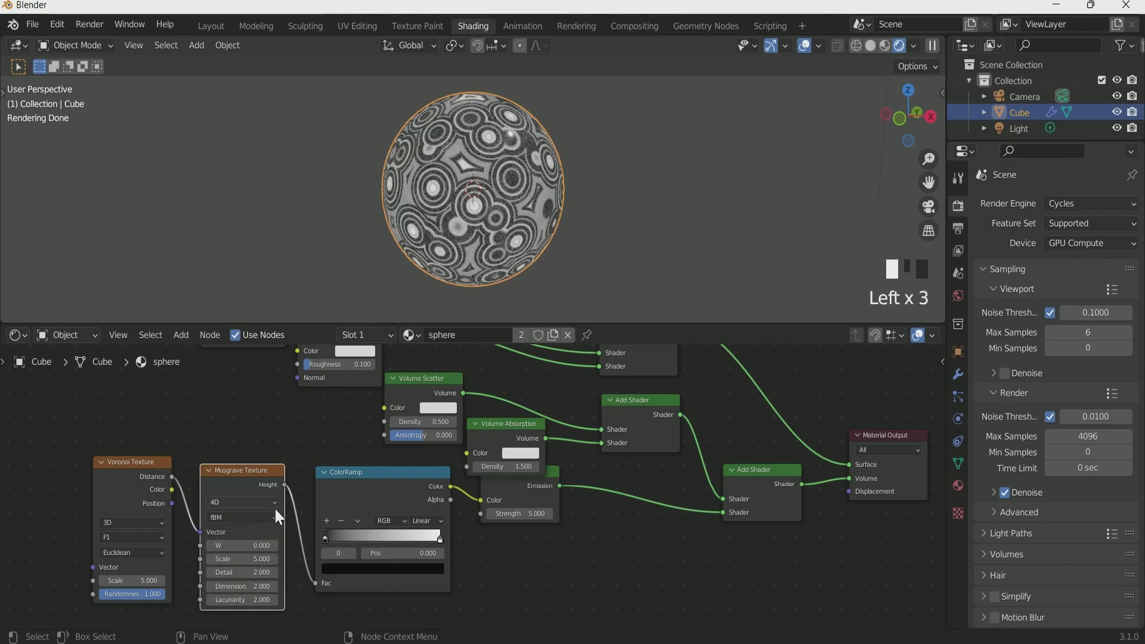
click(131, 523)
click(131, 575)
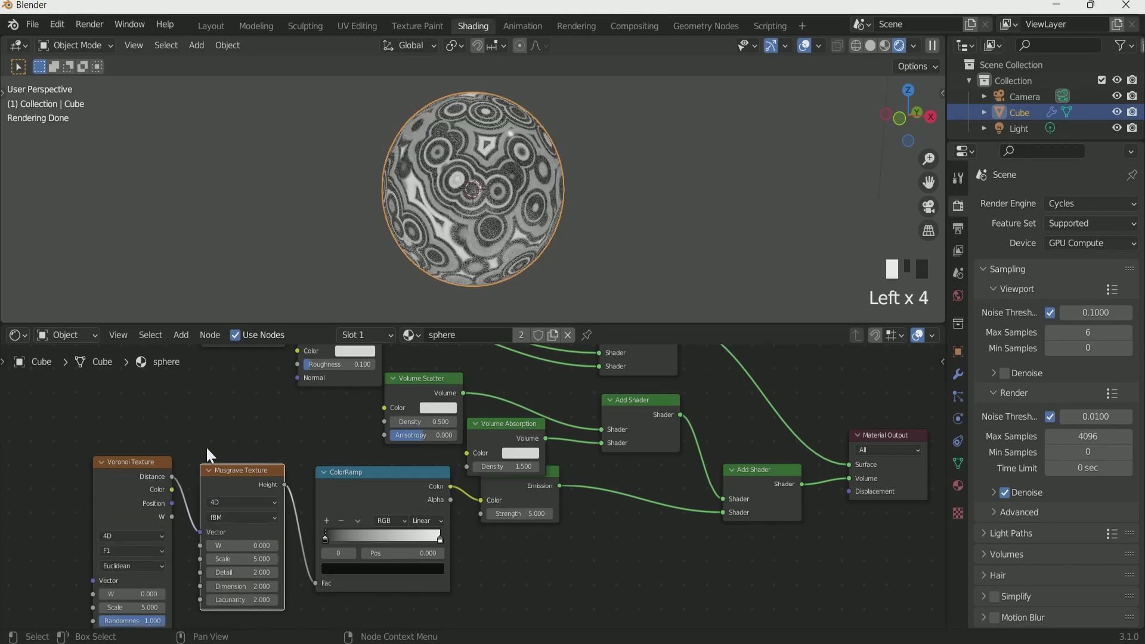
Set the Musgrave Texture's W to 0.1 and its Scale to 6.
scroll(233, 414, up, 2)
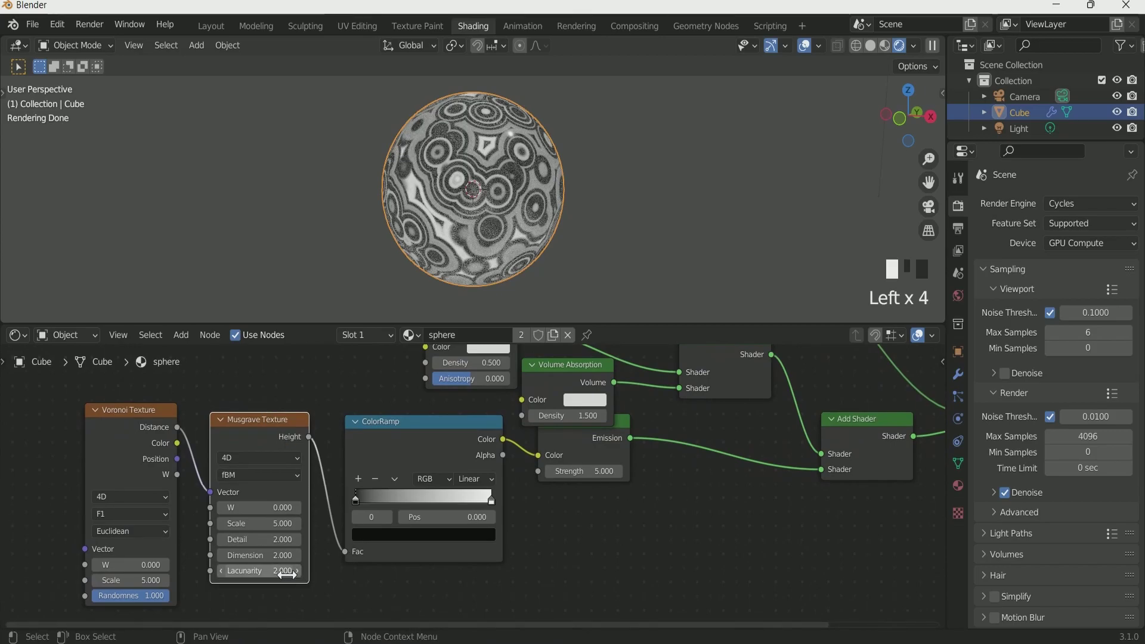
double_click(274, 508)
text(0.1)
key(Return)
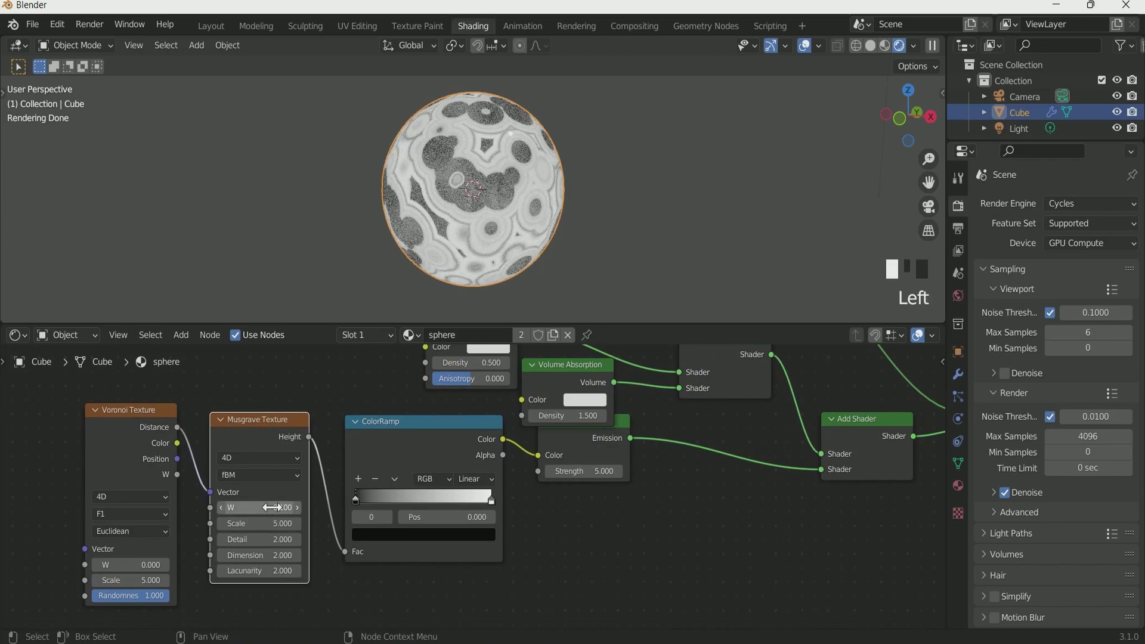
double_click(278, 524)
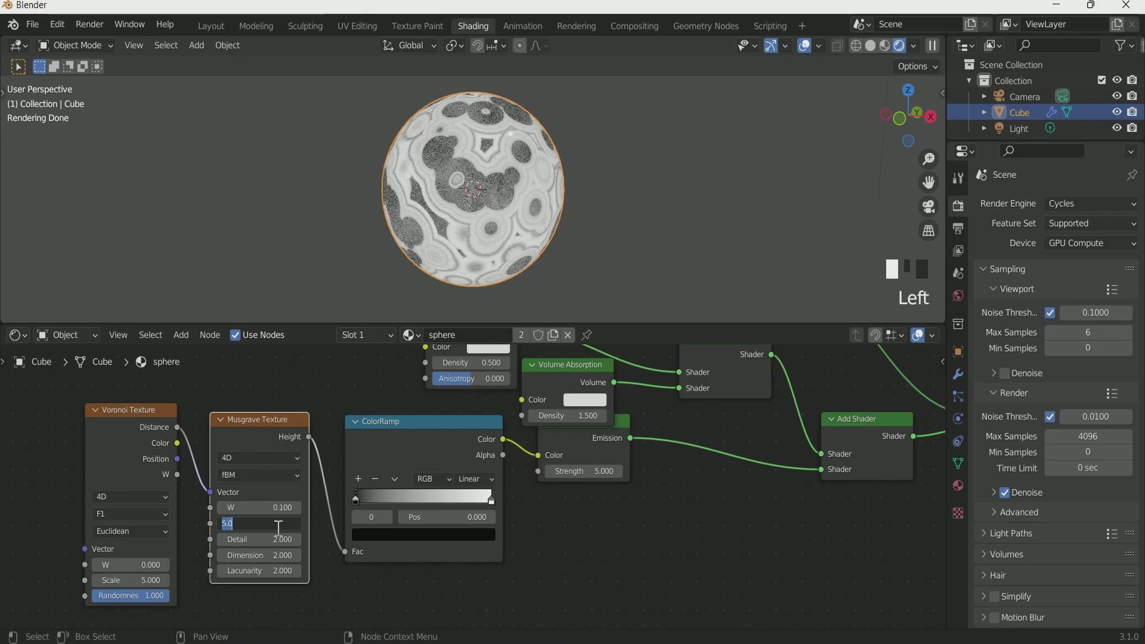
text(6)
key(Return)
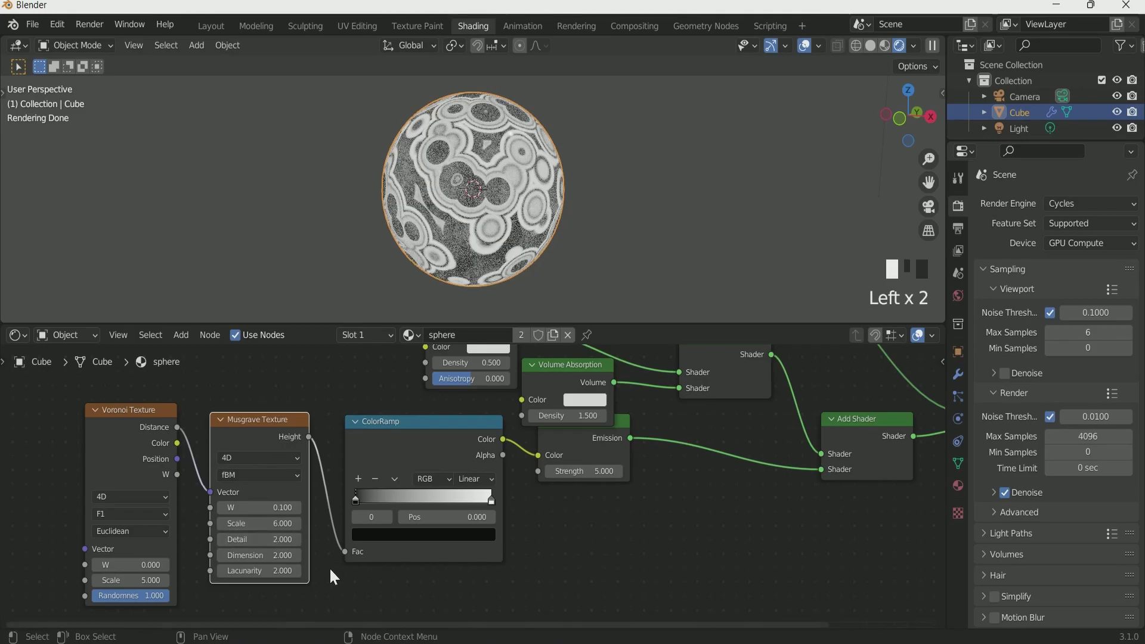
Set the Musgrave Texture's Detail to 3, Dimension to 0 and Lacunarity to 1.
click(296, 540)
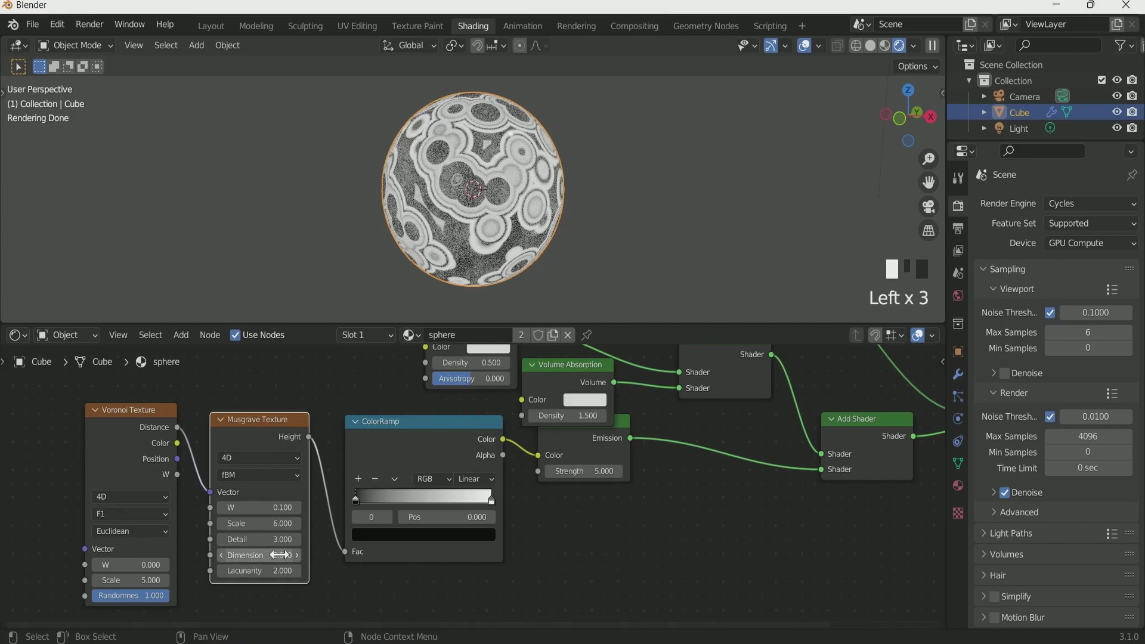
double_click(275, 554)
text(0)
click(295, 585)
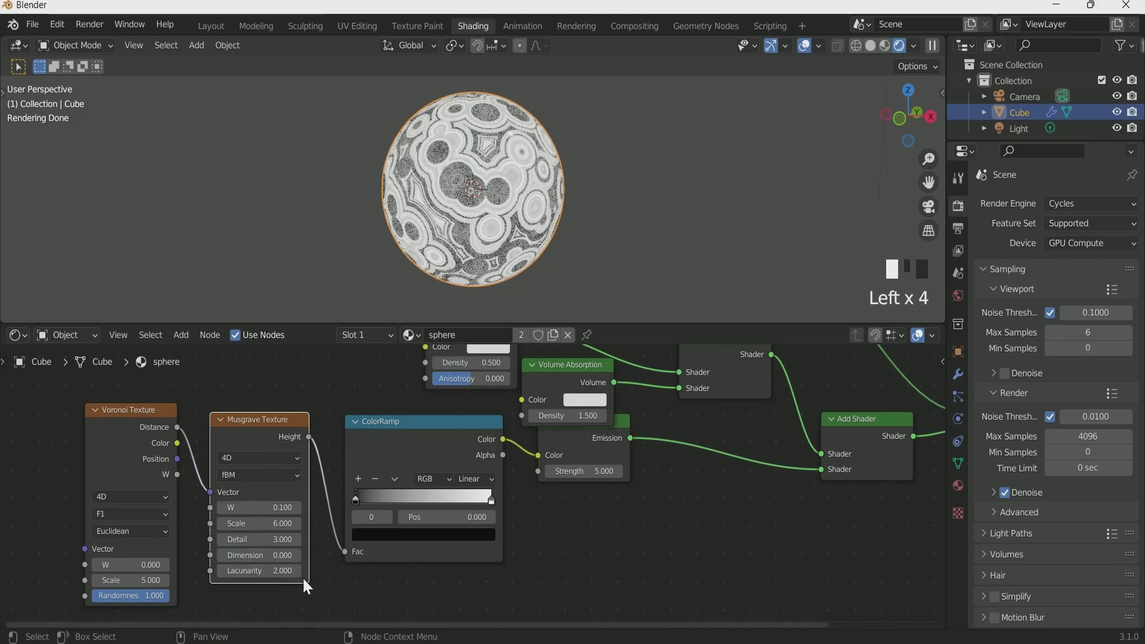
double_click(274, 571)
text(1)
key(Return)
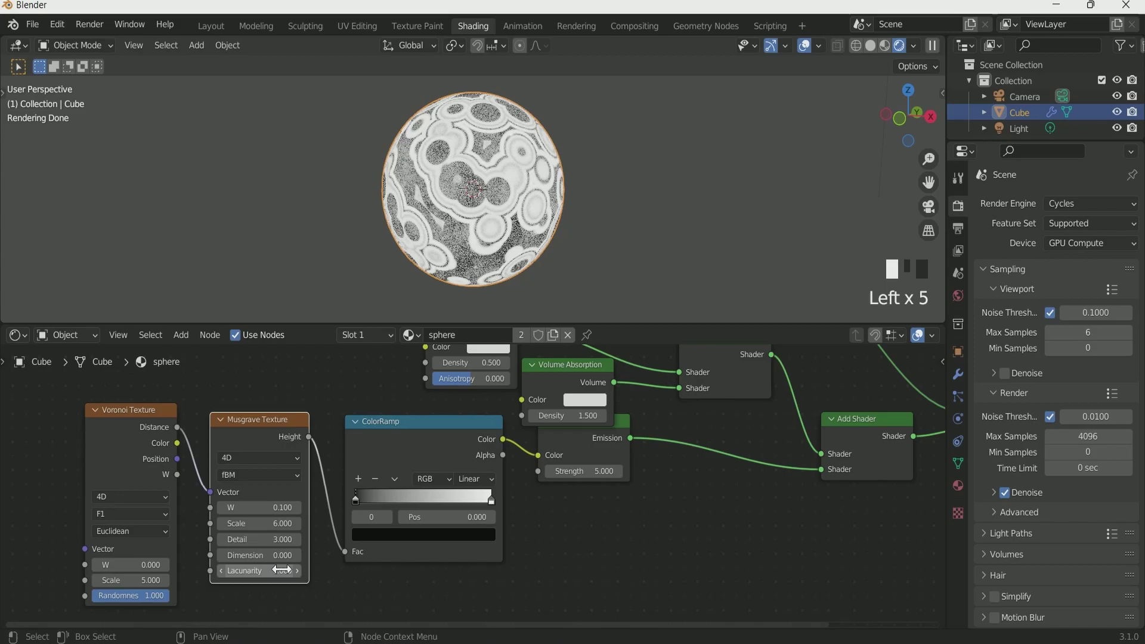
Set the Voronoi Texture's feature output to Smooth F1, keeping the Euclidean distance metric.
scroll(329, 582, down, 3)
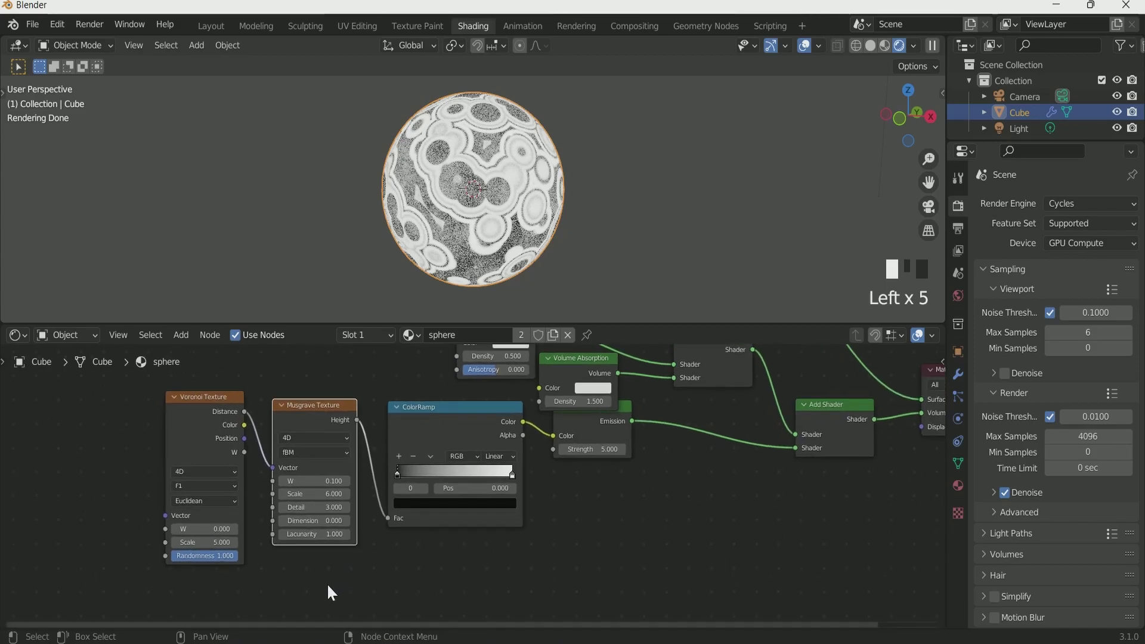
click(218, 485)
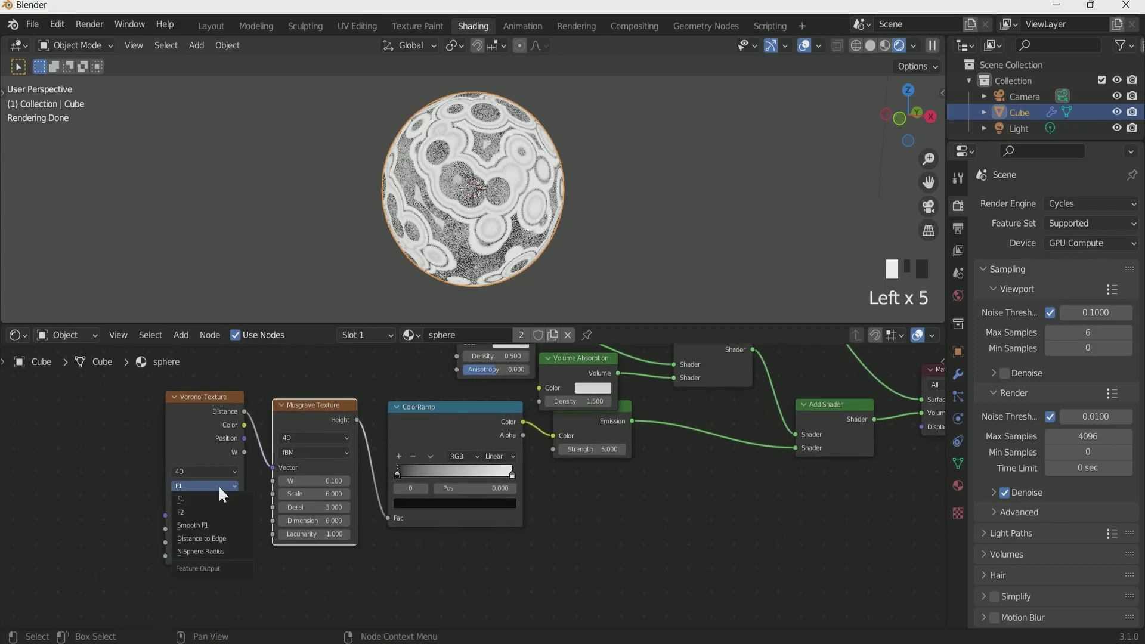
click(212, 526)
click(203, 503)
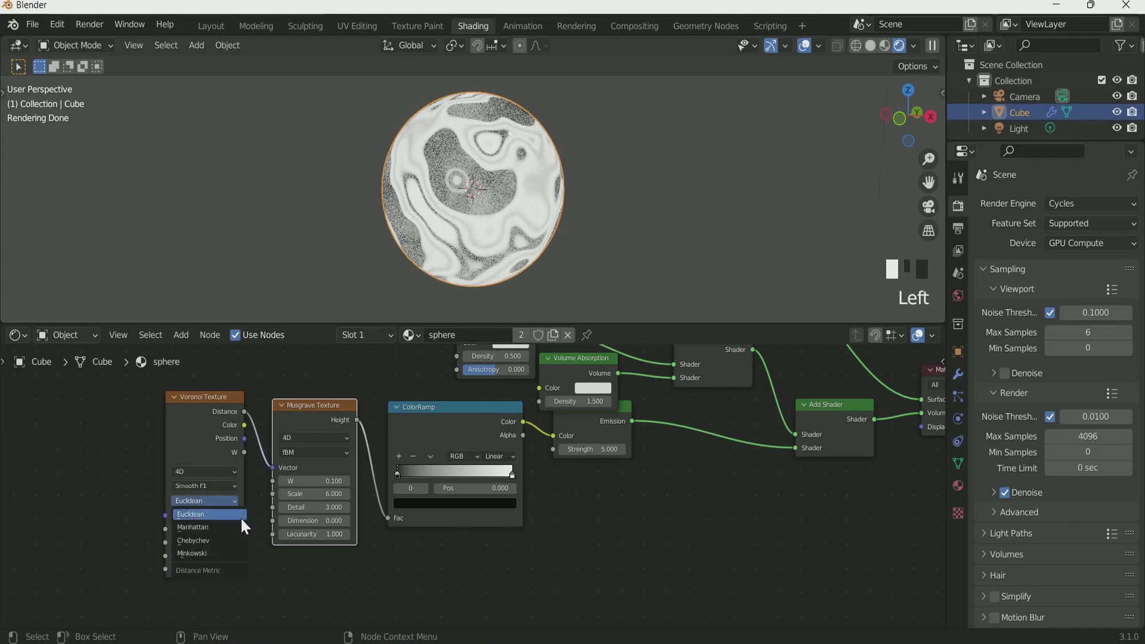
scroll(536, 233, down, 2)
scroll(536, 233, up, 2)
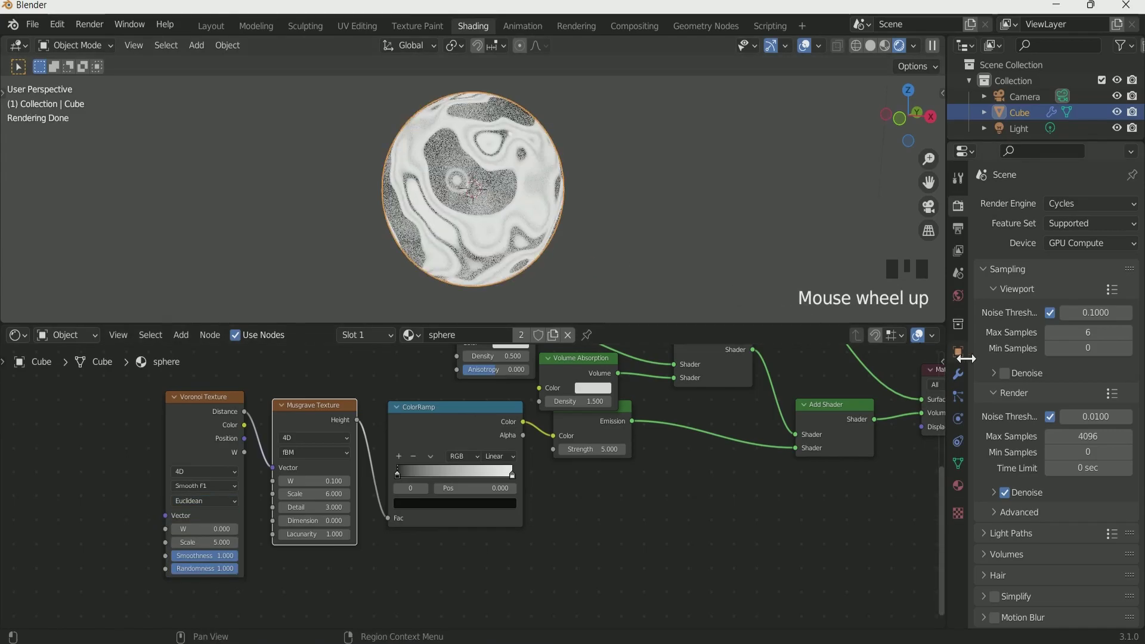
Darken the world background color to black with a value of 0.
click(958, 297)
click(1081, 303)
click(1107, 189)
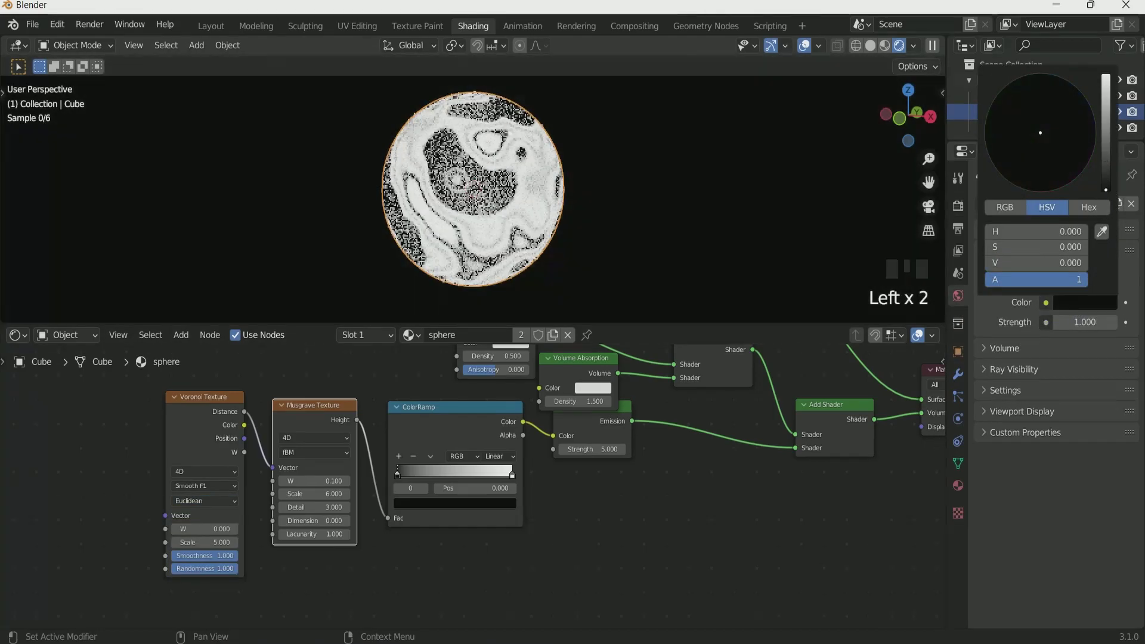
Paste a cyan hex color into the ColorRamp's white end stop and move the black stop well towards it.
scroll(671, 532, down, 1)
middle_drag(670, 533, 613, 602)
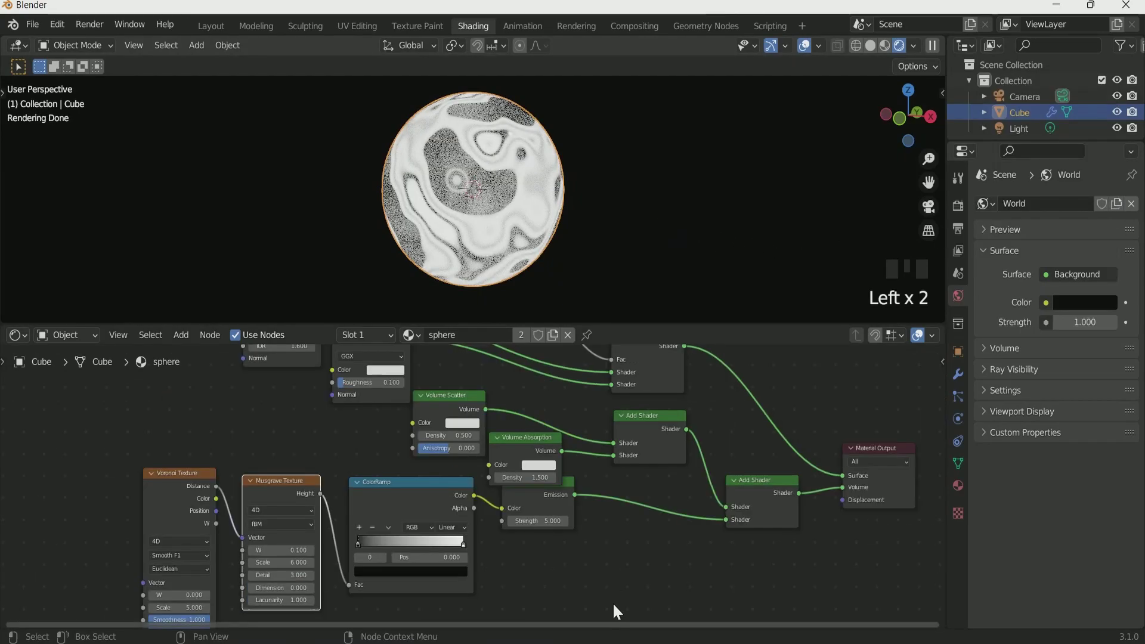
click(449, 570)
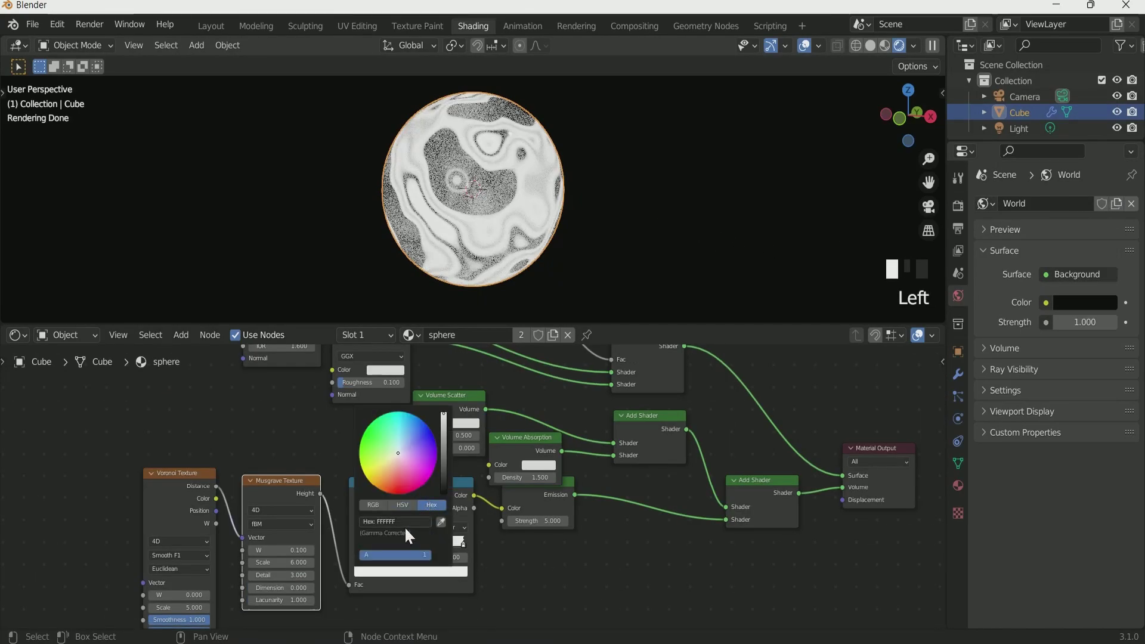
click(406, 522)
key(ctrl+v)
click(513, 556)
scroll(515, 580, up, 2)
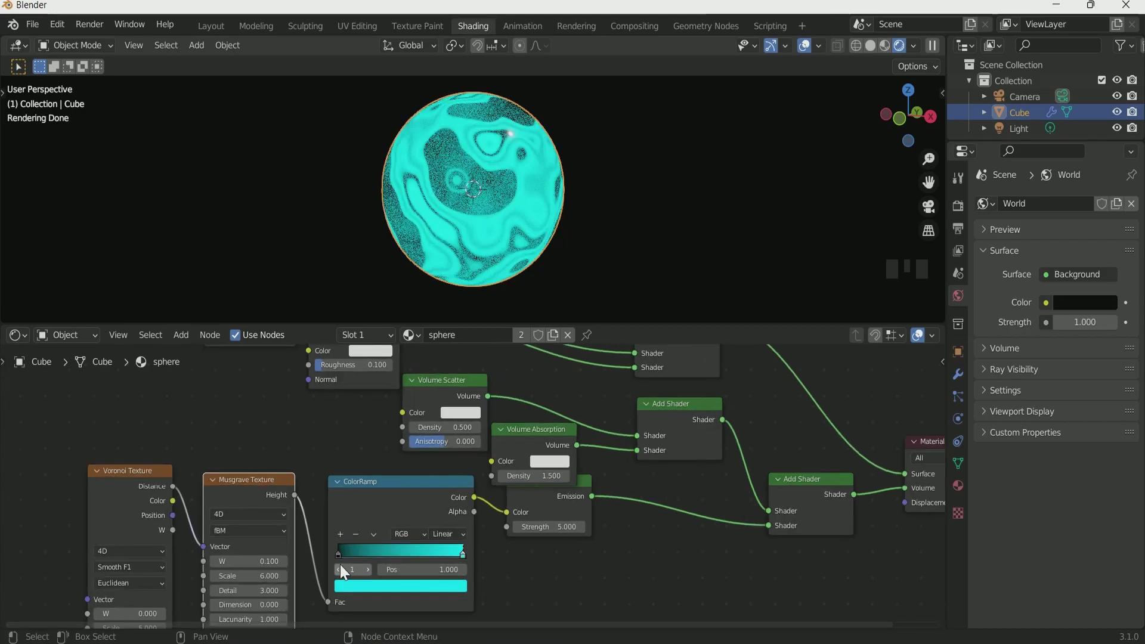
drag(342, 559, 432, 558)
Set the Volume Absorption color to light cyan with a pasted hex value.
scroll(572, 537, down, 2)
middle_drag(620, 349, 628, 416)
scroll(432, 499, up, 2)
click(581, 580)
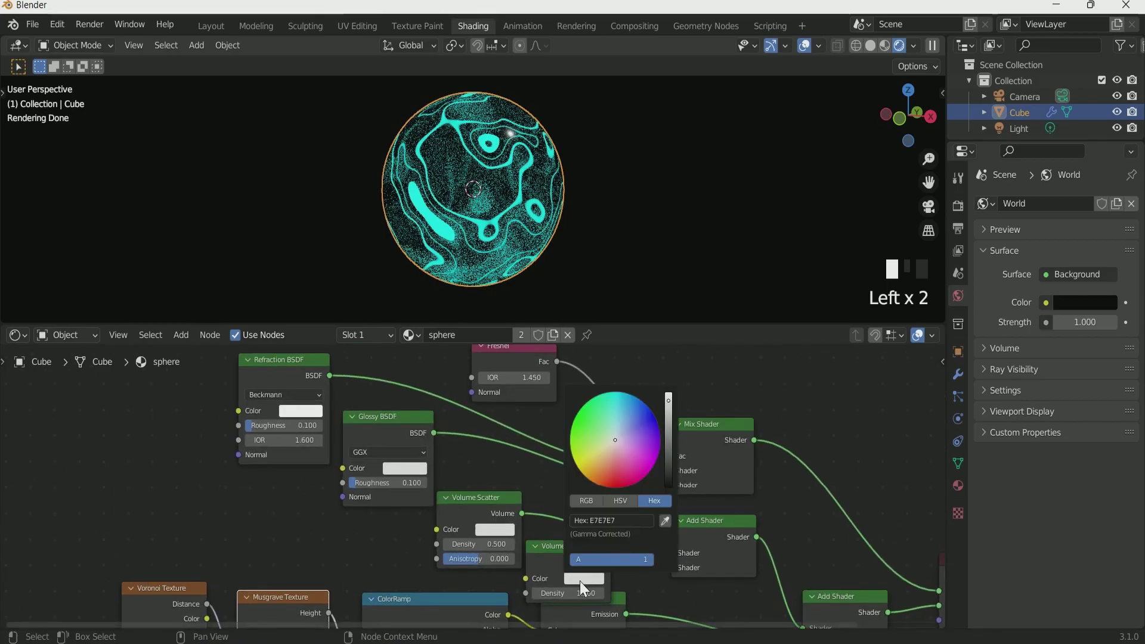
click(631, 522)
key(ctrl+v)
key(Return)
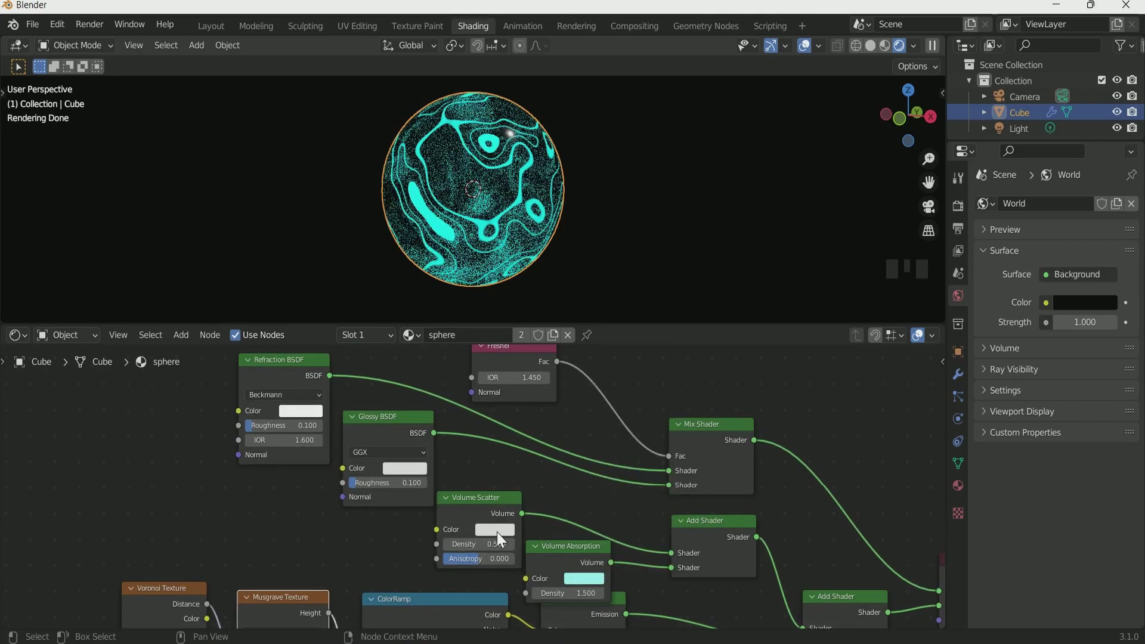
Give the Volume Scatter node the same pasted light cyan color.
click(496, 531)
click(537, 473)
key(ctrl+v)
key(Return)
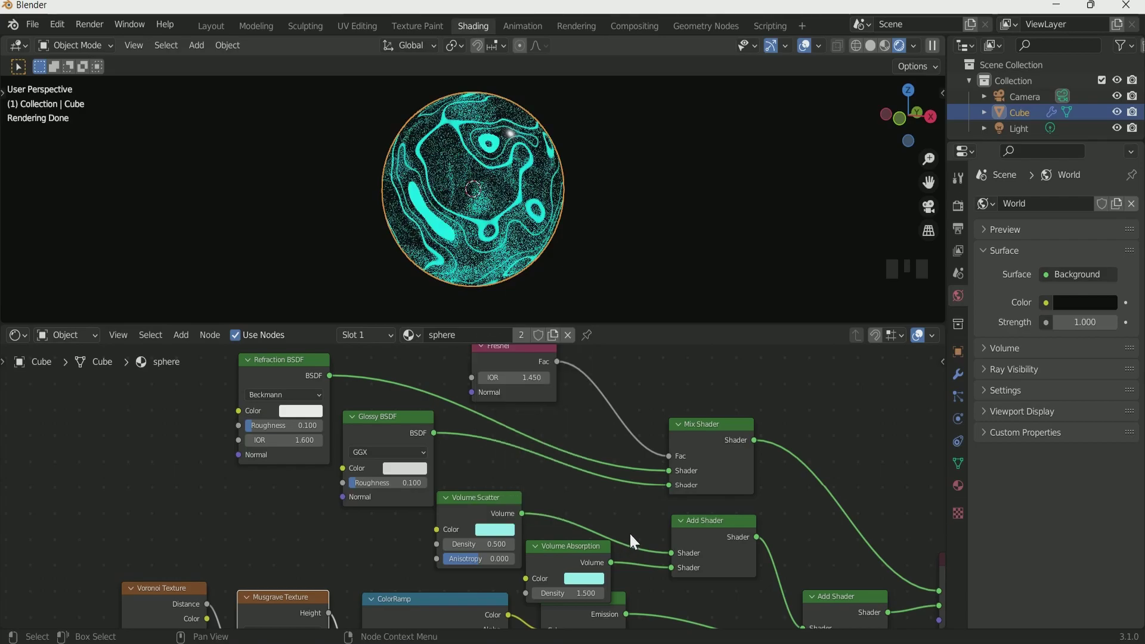
Add a second ColorRamp node beside the Refraction BSDF, leaving it unconnected.
scroll(468, 527, down, 2)
key(shift+a)
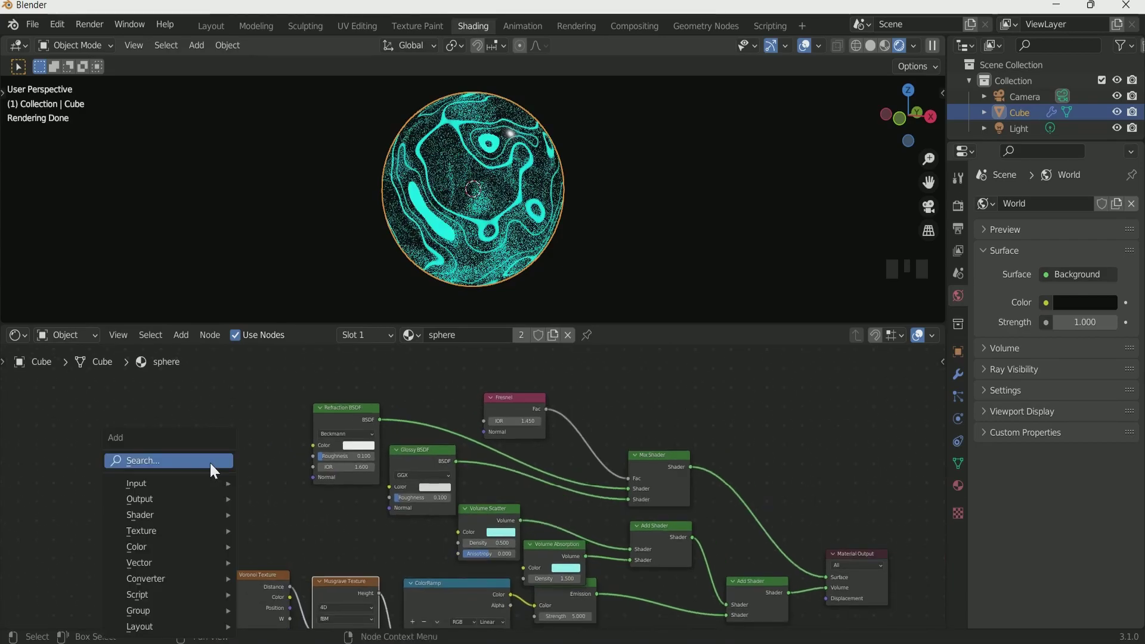
click(209, 461)
text(color)
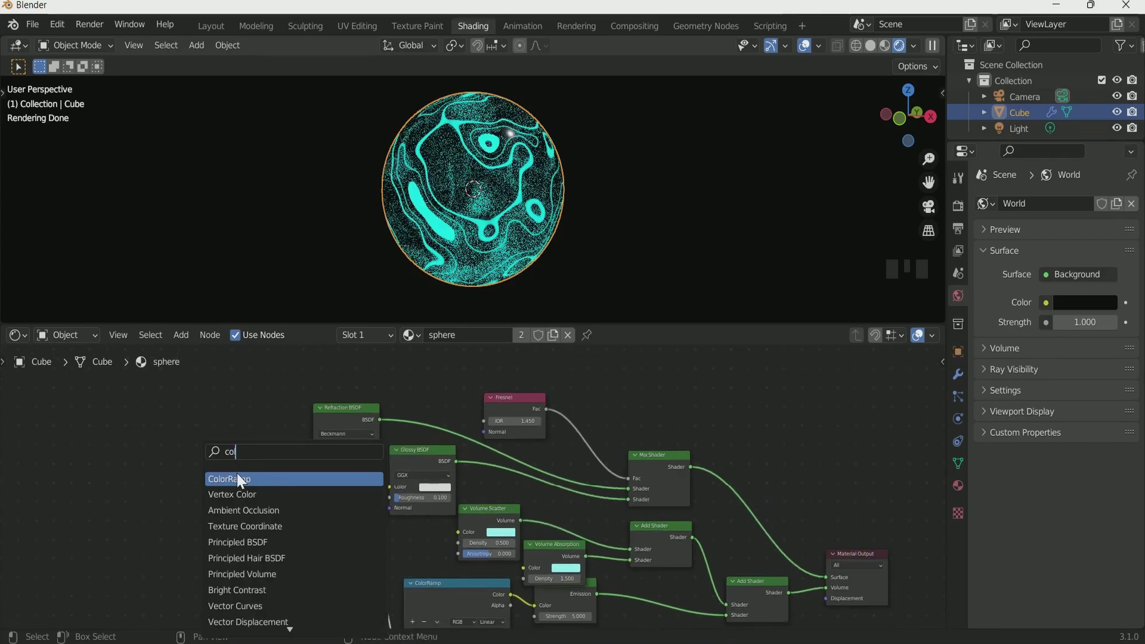
key(Return)
click(263, 472)
Place the new ColorRamp beside the Refraction BSDF and set its white end stop to green hex 8AE783.
click(262, 467)
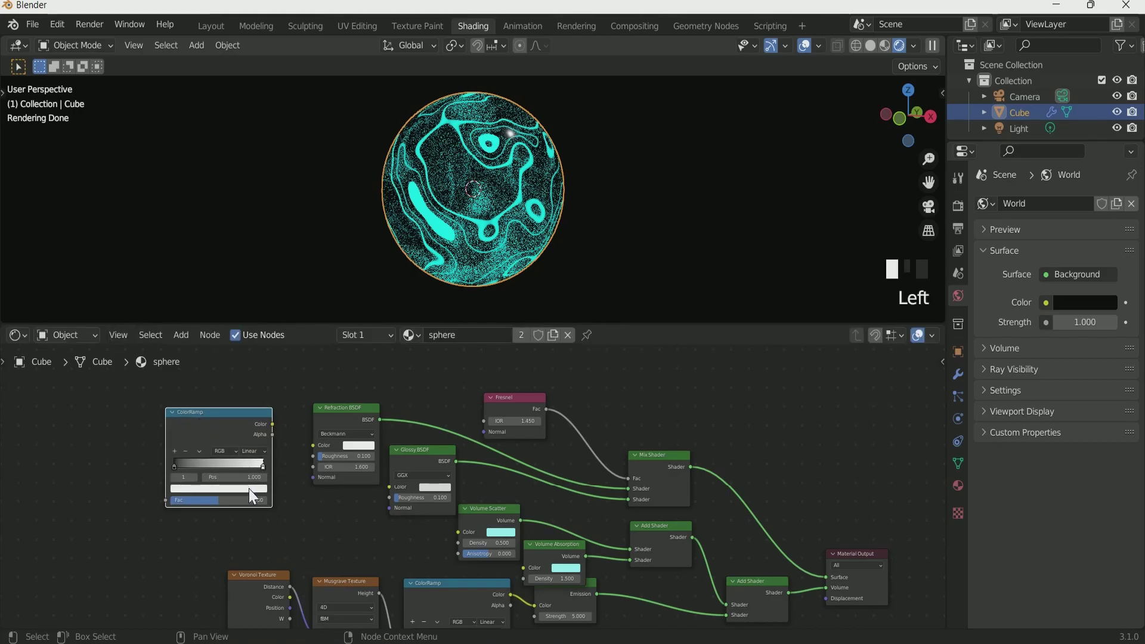
click(249, 489)
click(225, 447)
text(BAE783)
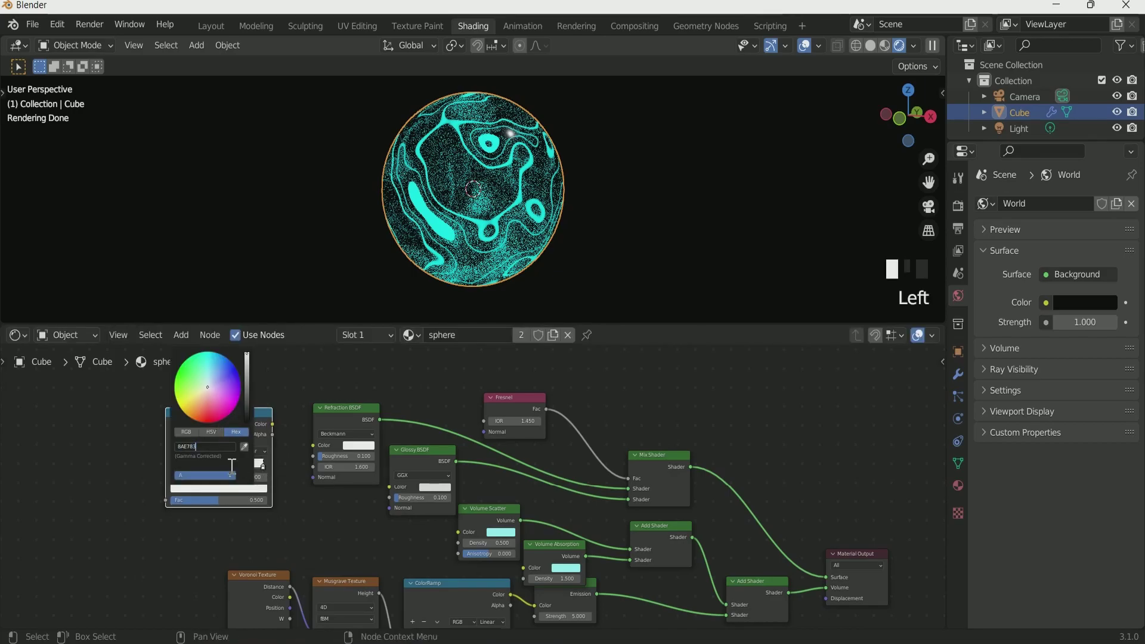
key(Return)
Set the black start stop of the same ColorRamp to reddish-pink hex E77374.
click(176, 467)
click(221, 489)
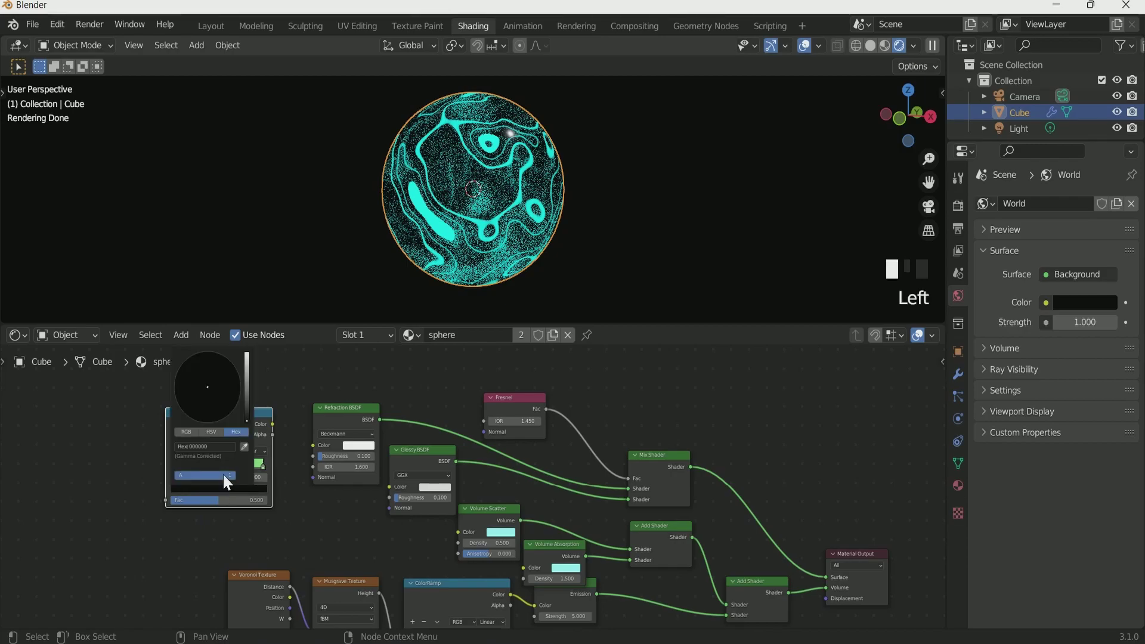
click(220, 446)
text(E77374)
key(Return)
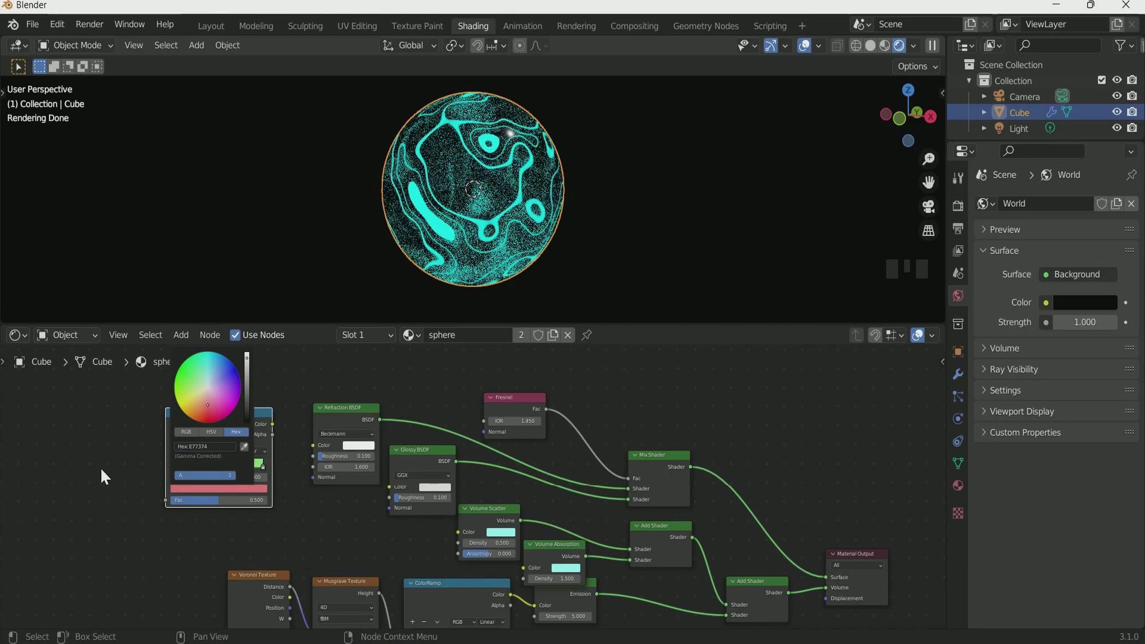
Connect the red-green ColorRamp to the Refraction and Glossy BSDF color inputs, and shift its red stop towards the middle.
scroll(285, 475, up, 1)
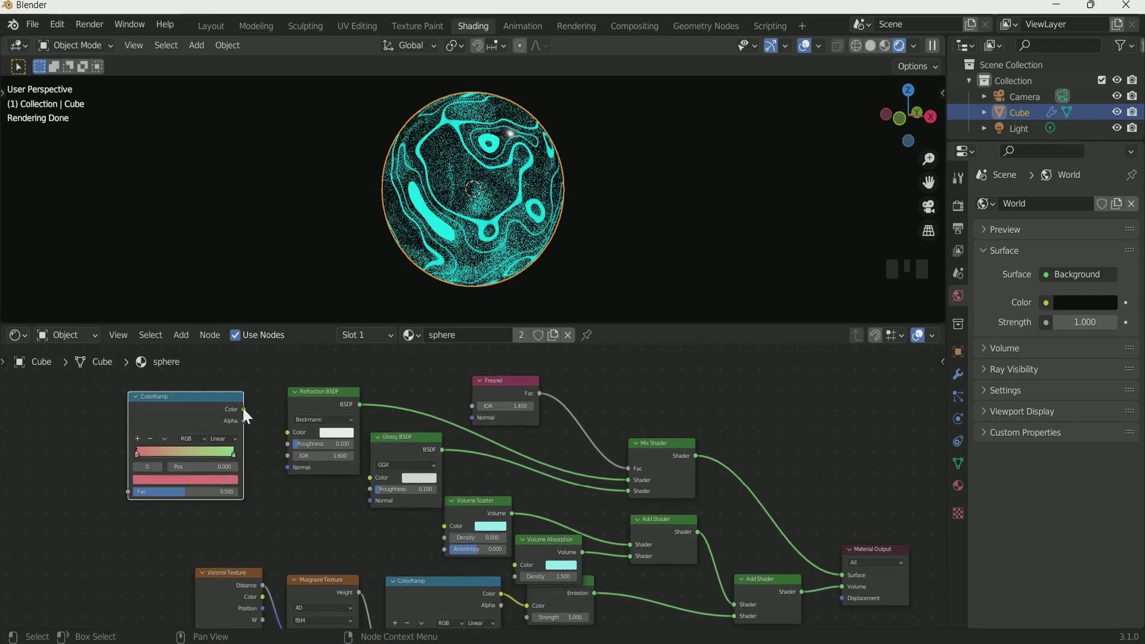
drag(244, 409, 374, 481)
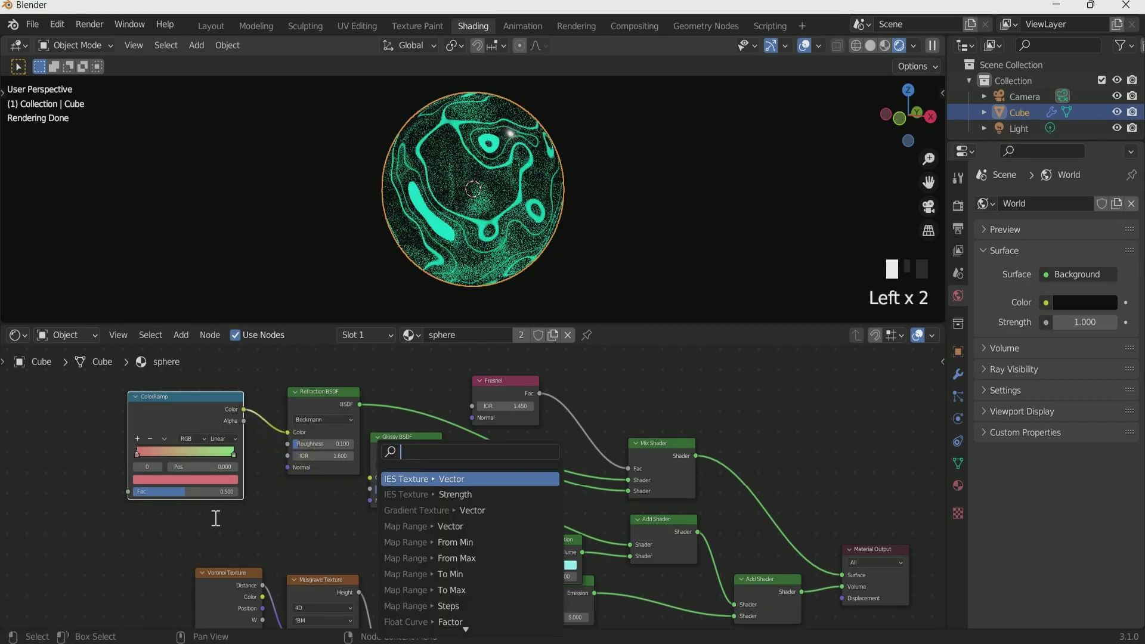
drag(245, 412, 370, 480)
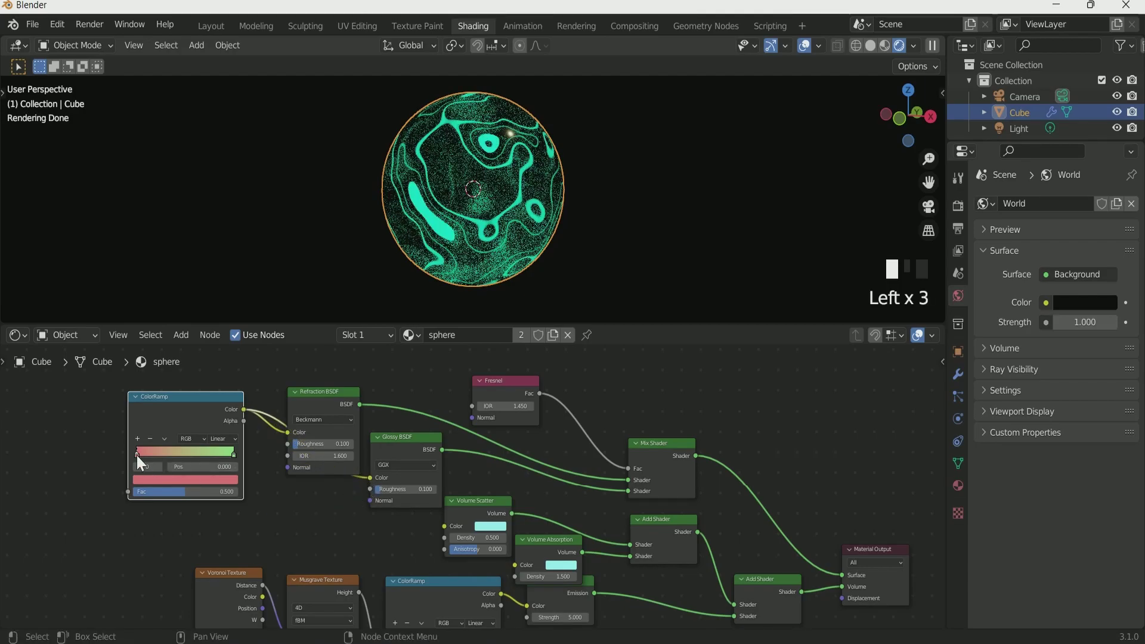
drag(137, 455, 188, 460)
click(268, 535)
Select the sphere and set its material's surface displacement method to Displacement and Bump.
scroll(756, 518, down, 2)
middle_drag(756, 519, 674, 374)
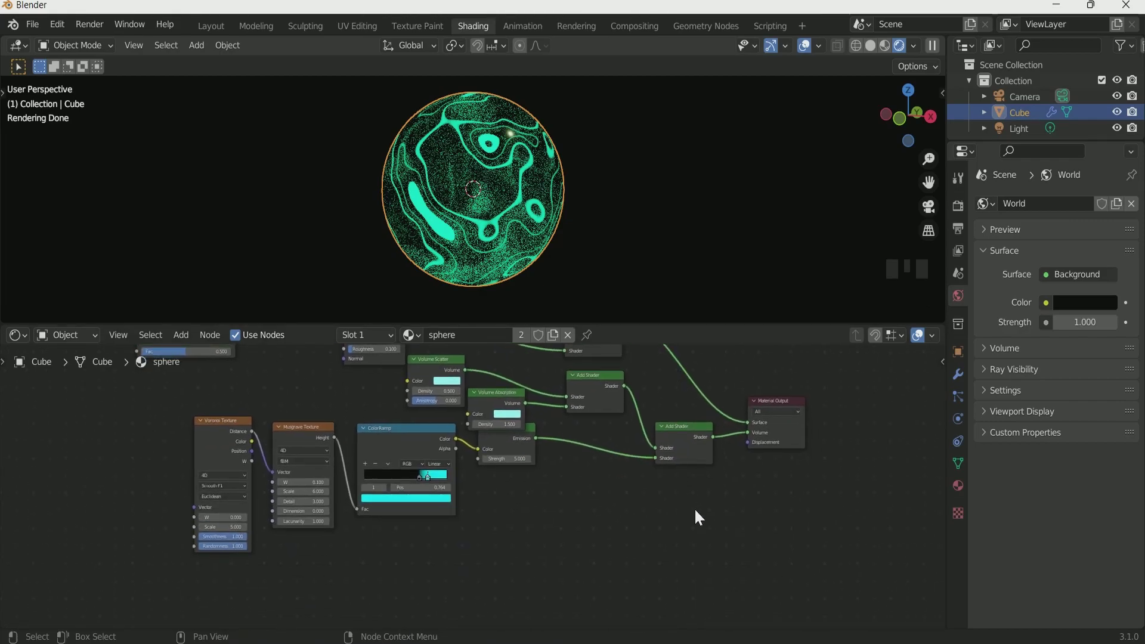
scroll(694, 508, up, 1)
click(494, 173)
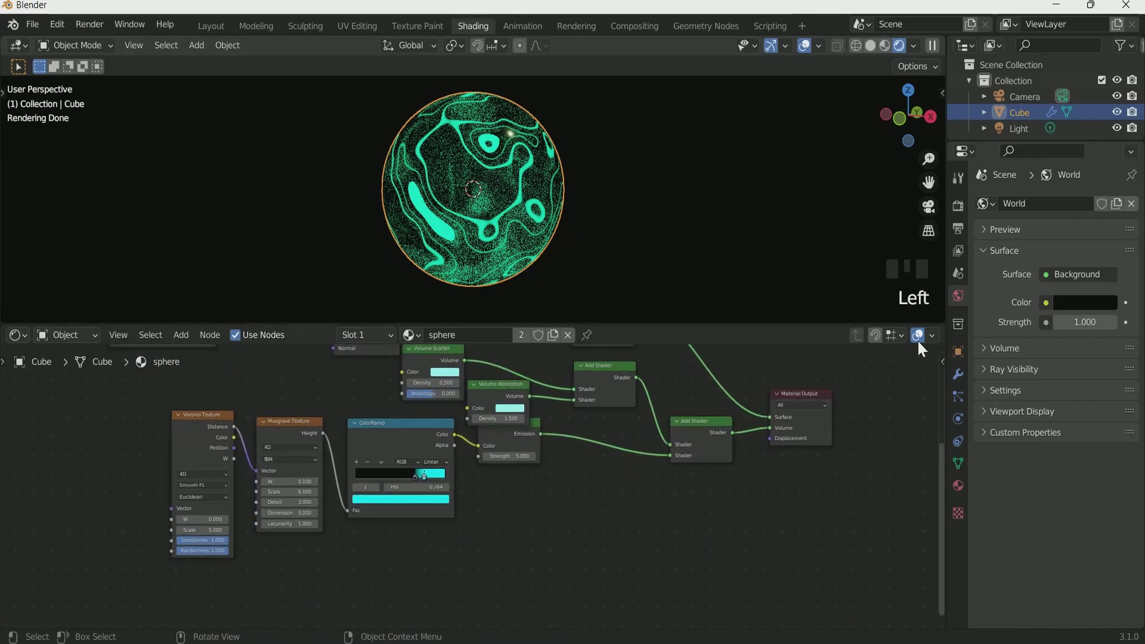
click(959, 486)
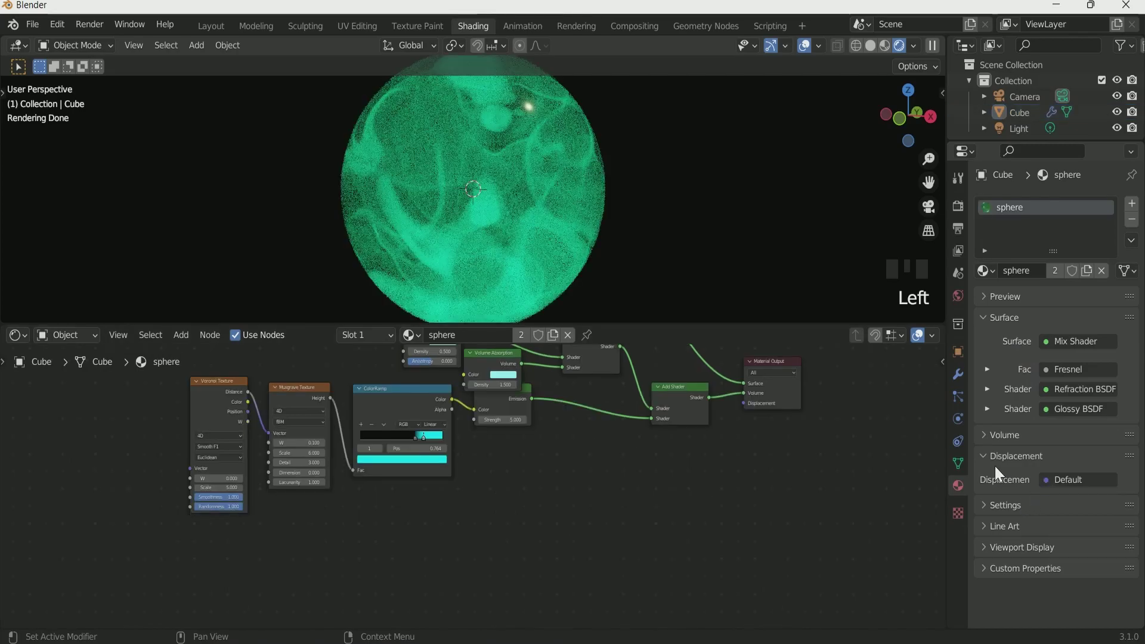
click(1006, 505)
scroll(1008, 504, down, 5)
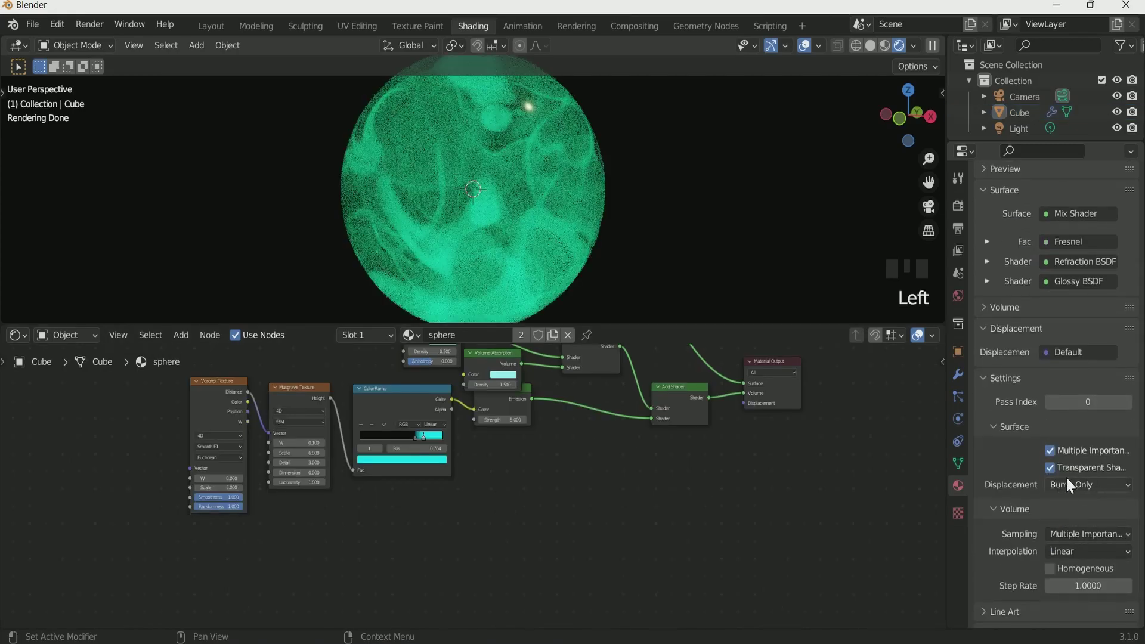
click(1129, 485)
click(1086, 539)
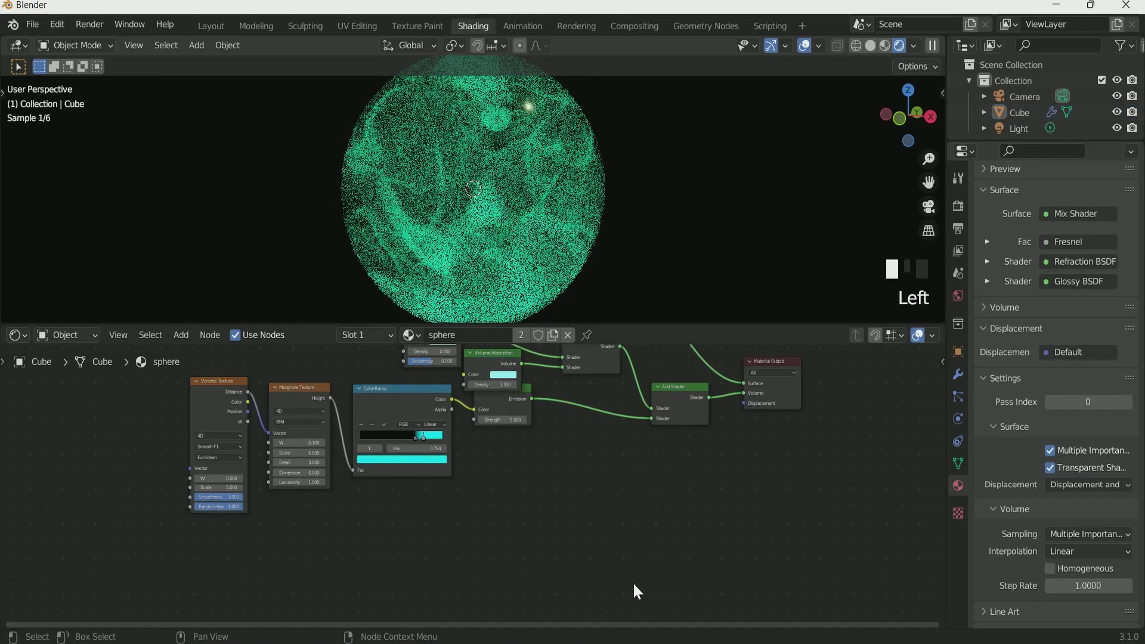
Add a Displacement node and connect it to the Material Output's Displacement input.
key(shift+a)
click(559, 462)
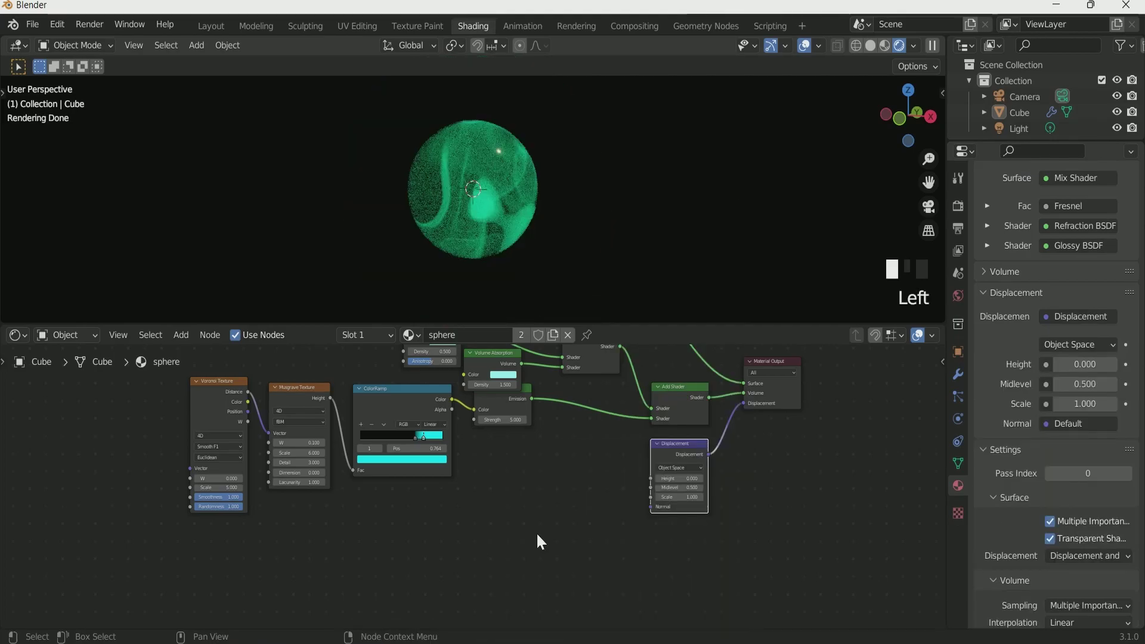
Add Voronoi Texture, Noise Texture and ColorRamp nodes, chaining Voronoi distance into the noise vector and noise color into the ramp's factor.
key(shift+a)
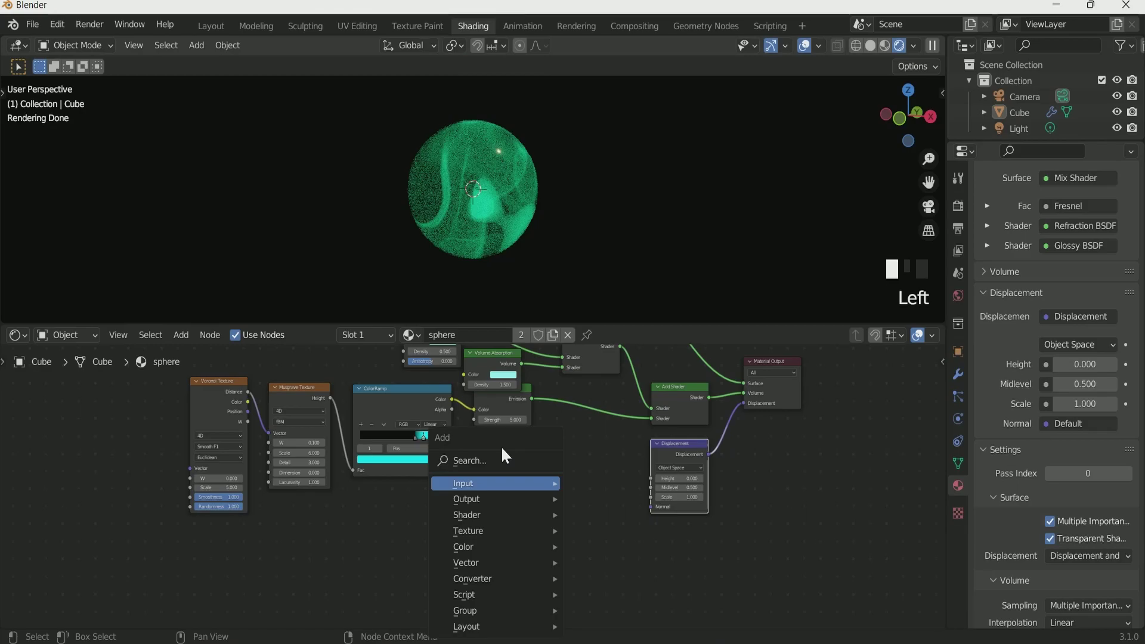
click(504, 460)
text(vo)
click(463, 510)
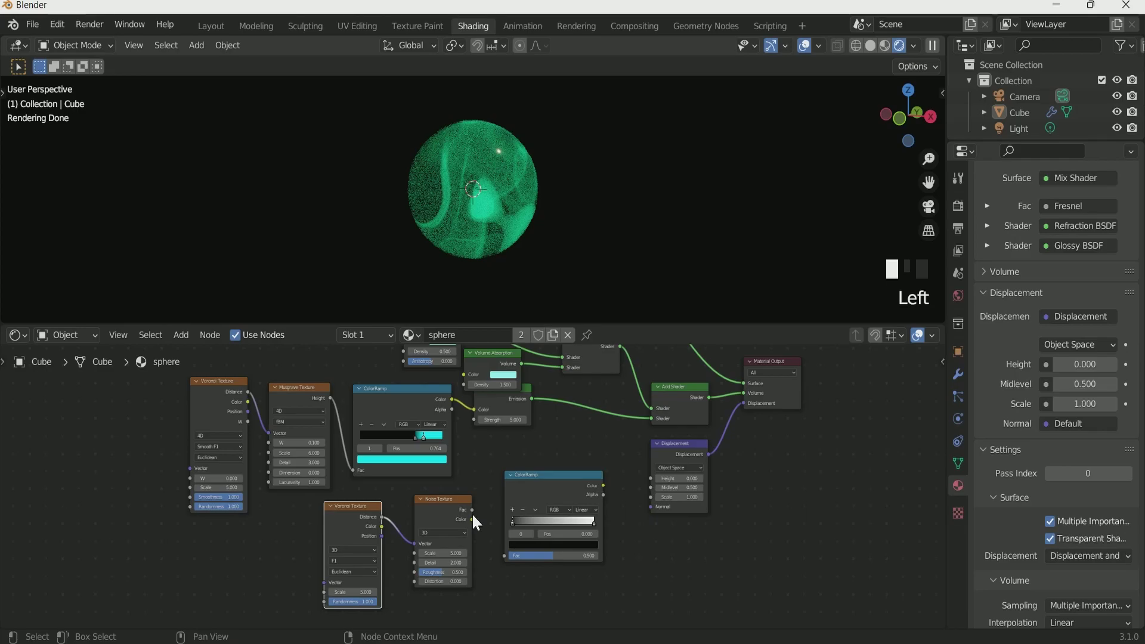
drag(471, 519, 505, 556)
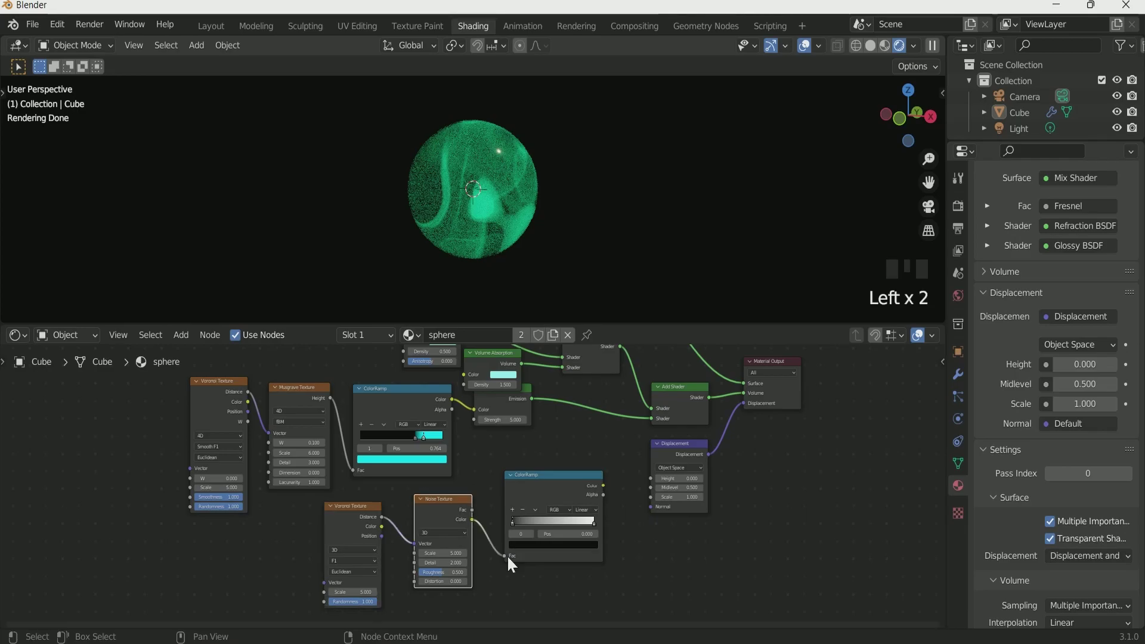
Change the new 3D Voronoi Texture's feature output to Smooth F1.
scroll(500, 608, up, 2)
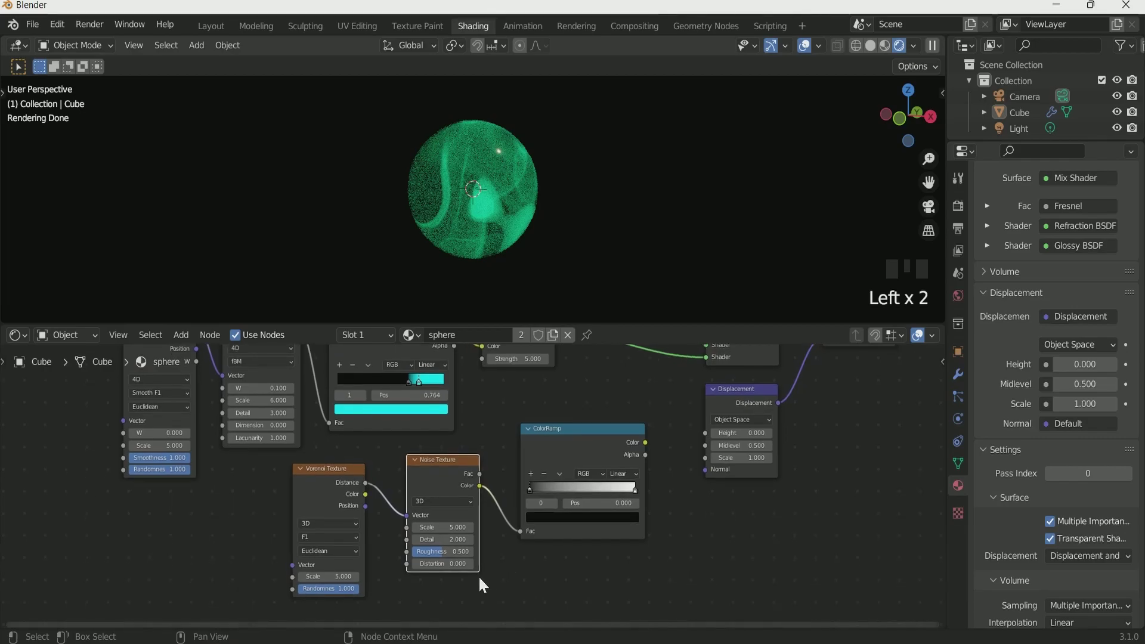
click(327, 537)
click(334, 568)
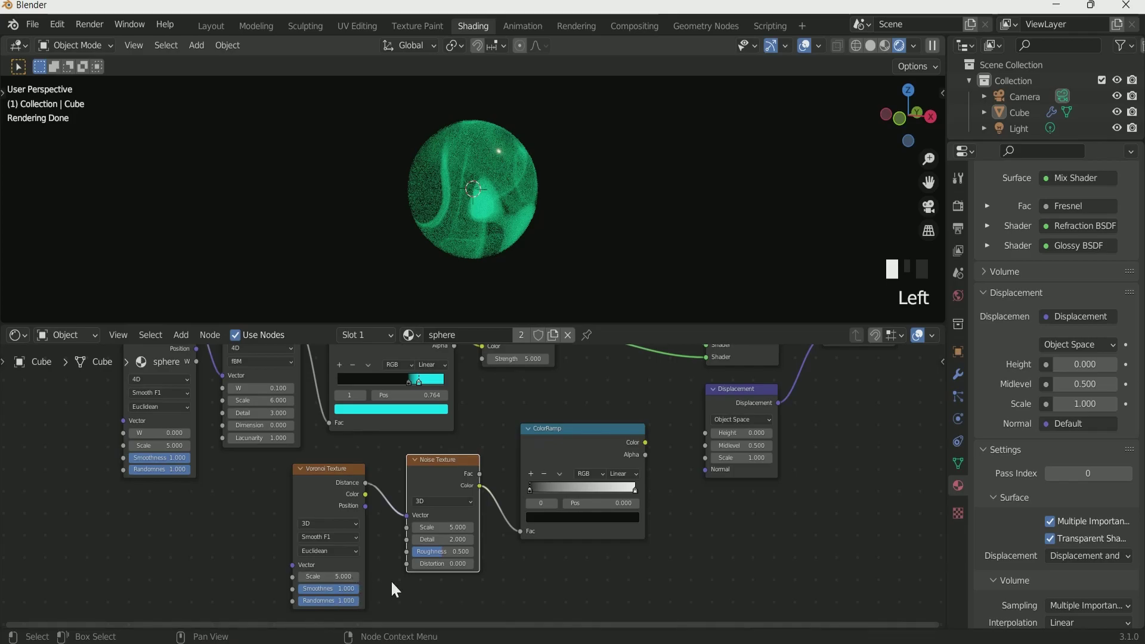
Connect the black-to-white ColorRamp's color output to the Displacement node's Height input.
scroll(391, 580, up, 1)
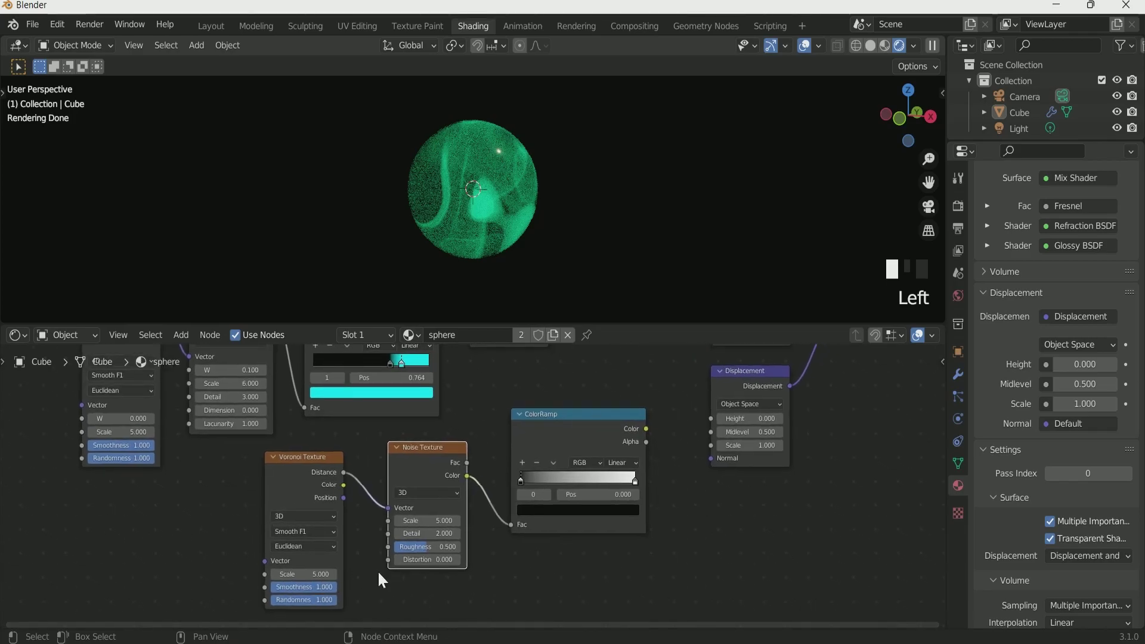
scroll(657, 456, down, 1)
middle_drag(658, 459, 626, 492)
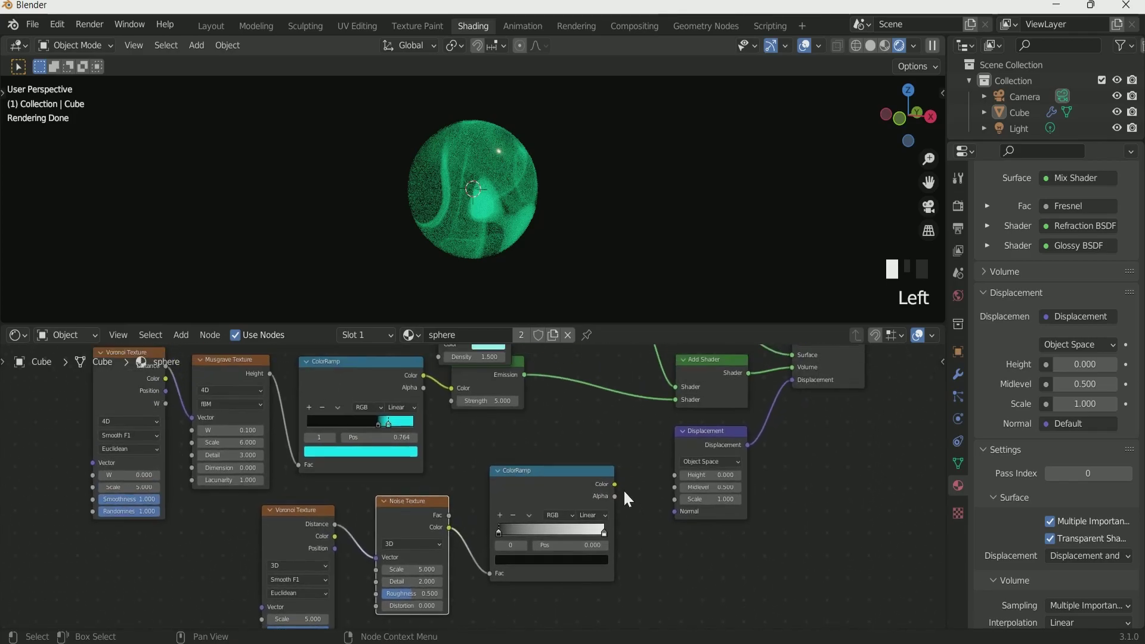
drag(615, 485, 673, 473)
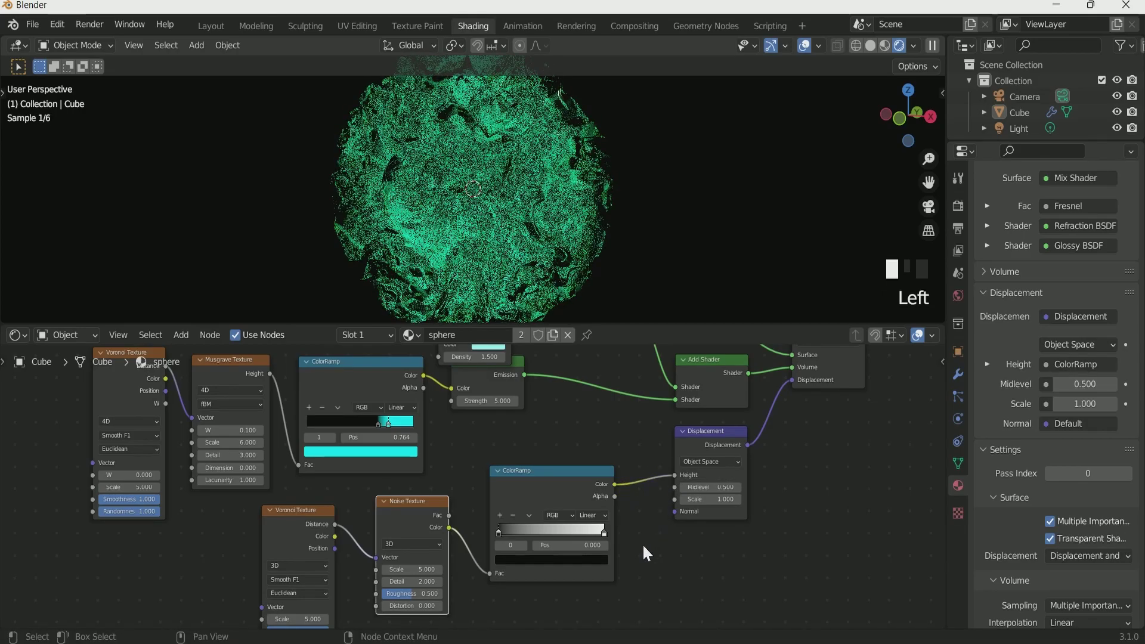
Set the Displacement midlevel and scale to 0.3, and move the connected ColorRamp's black stop to position 0.520.
scroll(628, 582, up, 1)
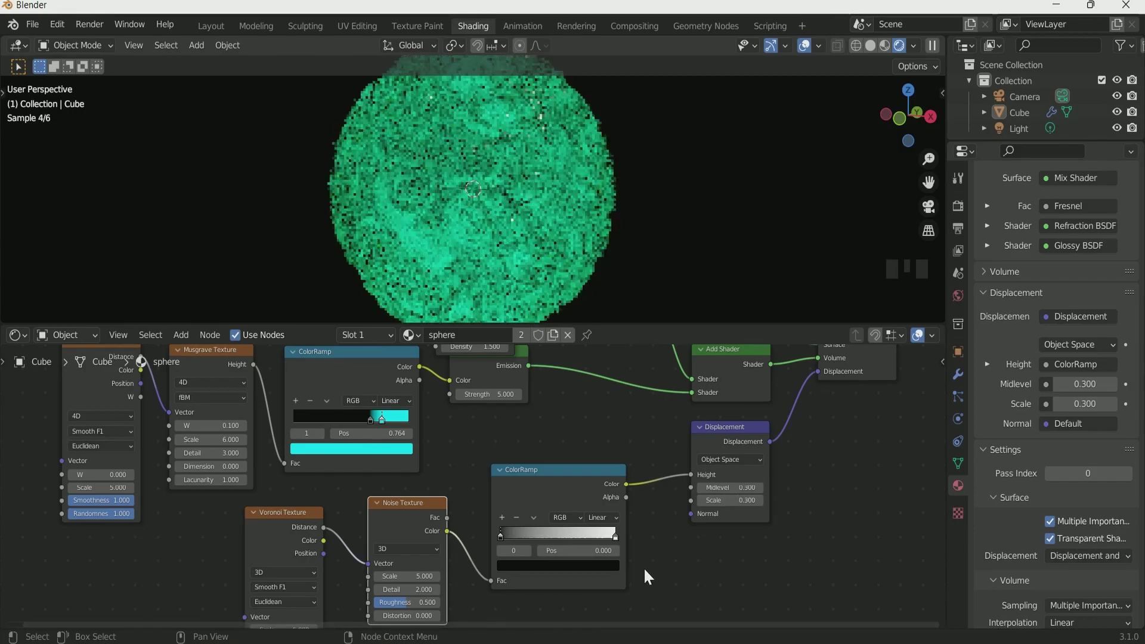
drag(565, 549, 602, 548)
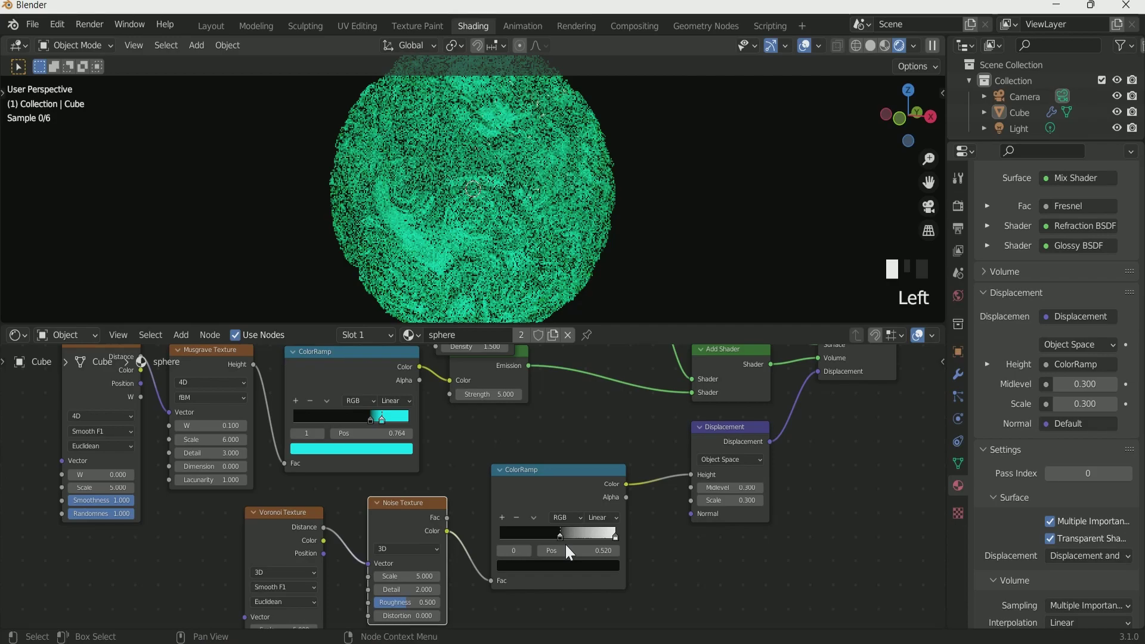
Look through the camera in material preview and move it closer to the sphere along its local Z axis.
key(KP_0)
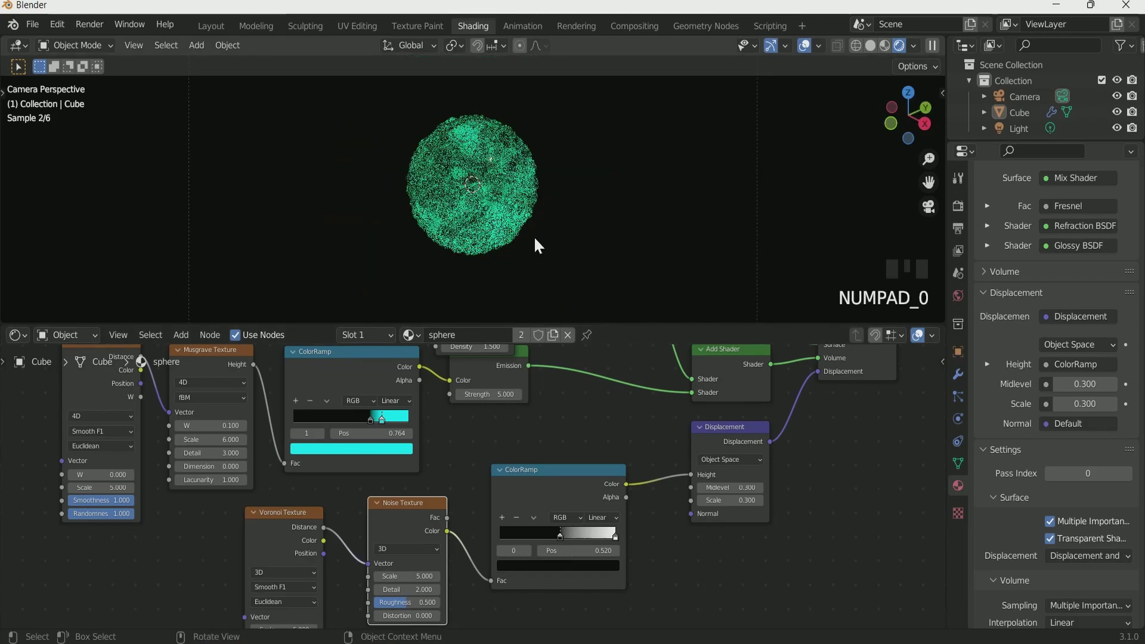
scroll(535, 235, down, 3)
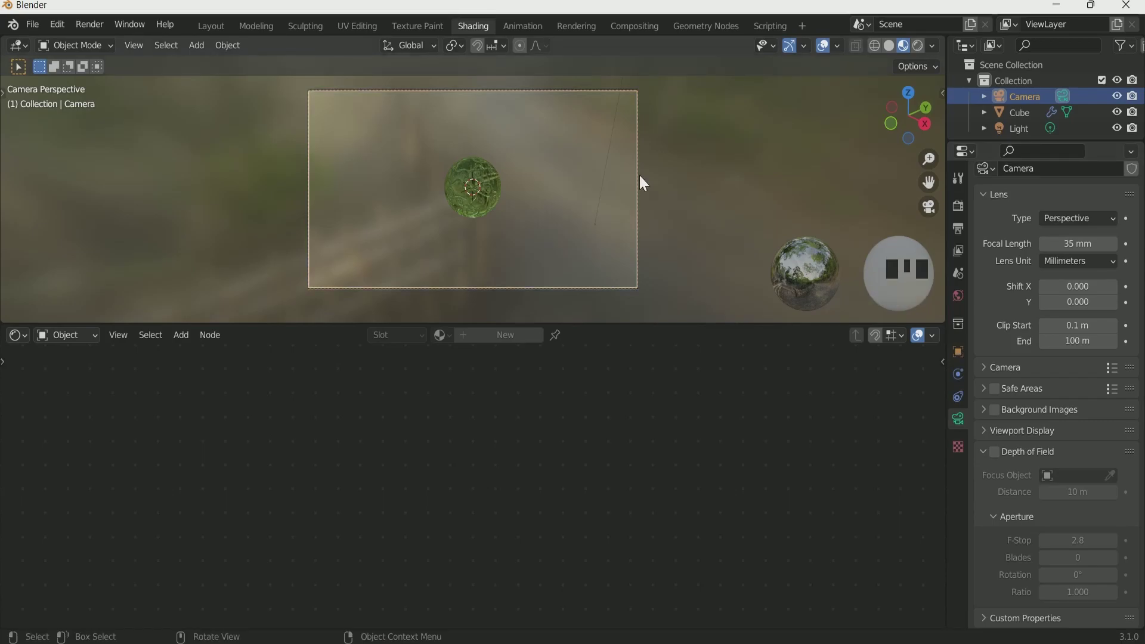
key(g)
key(z)
key(z)
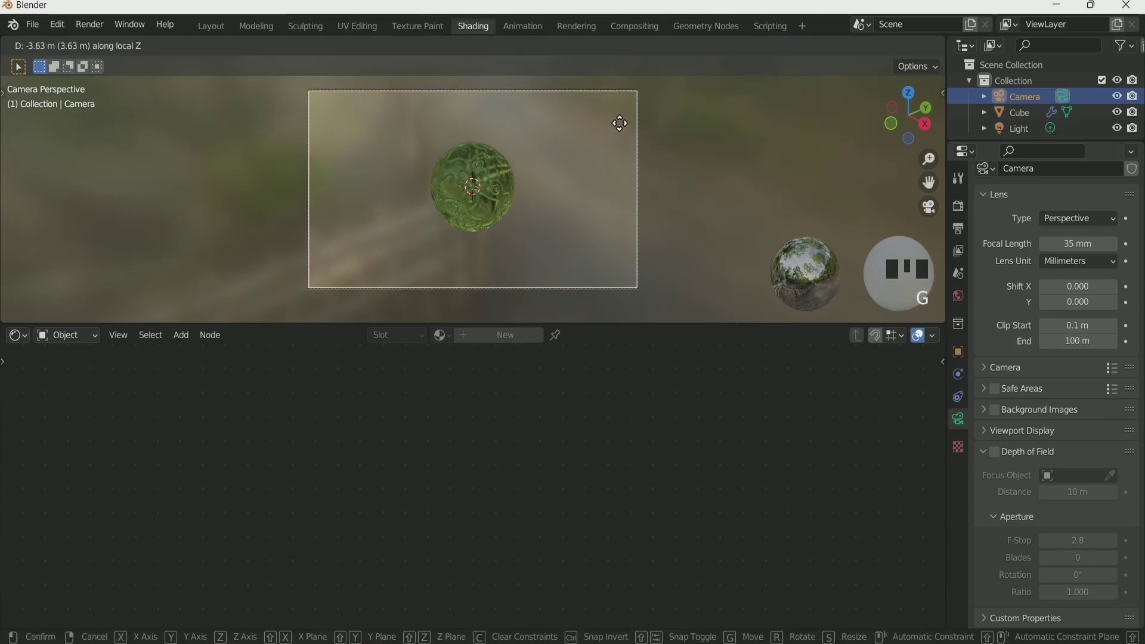
click(618, 113)
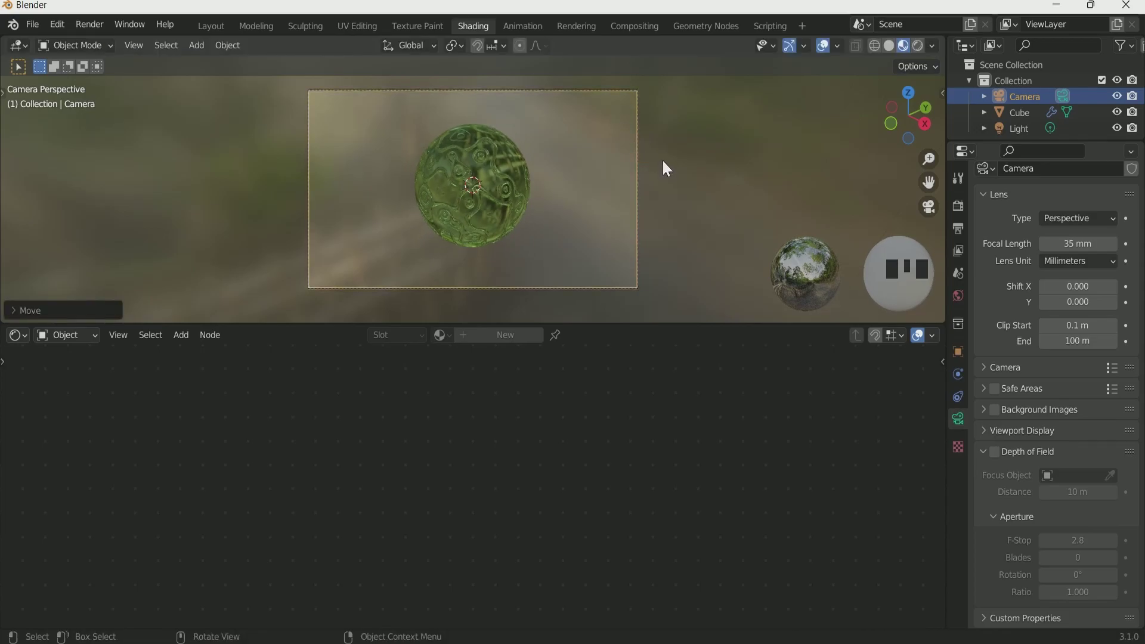
Reselect the sphere and split off a Timeline area beneath the shader node editor.
click(465, 164)
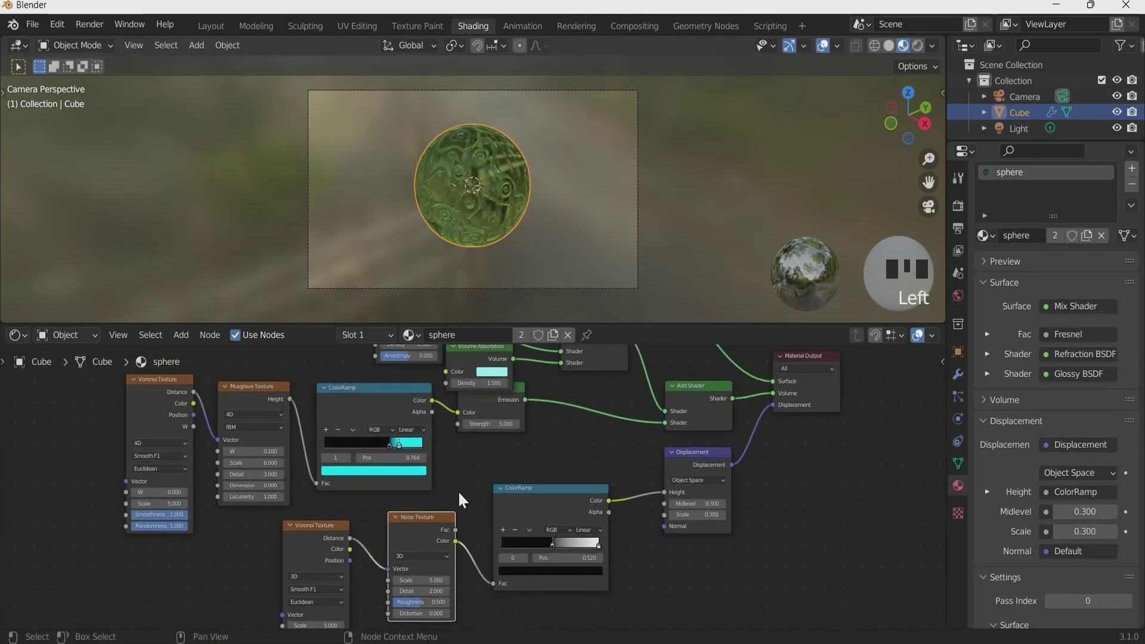
drag(5, 626, 40, 614)
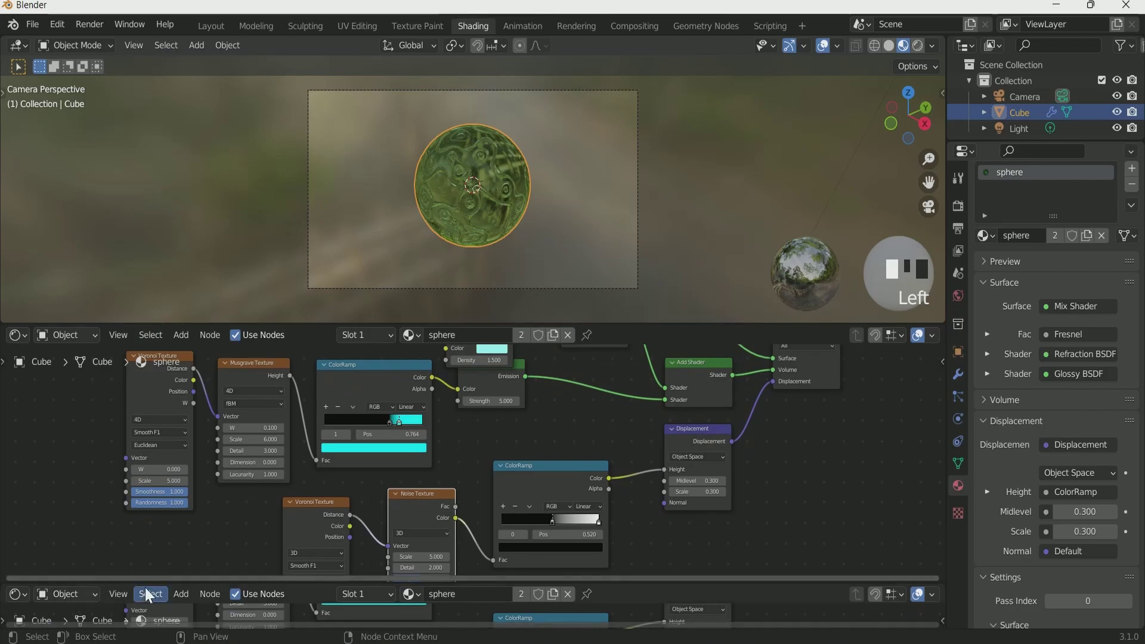
drag(145, 587, 172, 558)
click(23, 568)
click(206, 431)
Set the animation's end frame to 150.
scroll(641, 443, down, 2)
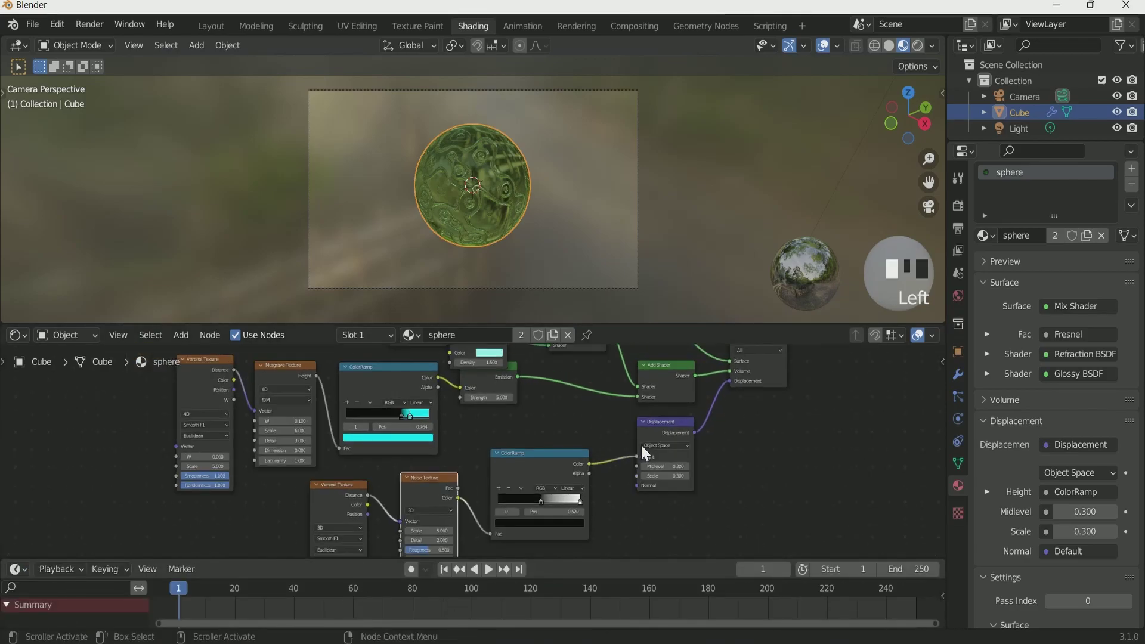
middle_drag(641, 443, 641, 491)
scroll(469, 460, up, 2)
scroll(199, 448, up, 1)
middle_drag(200, 449, 263, 415)
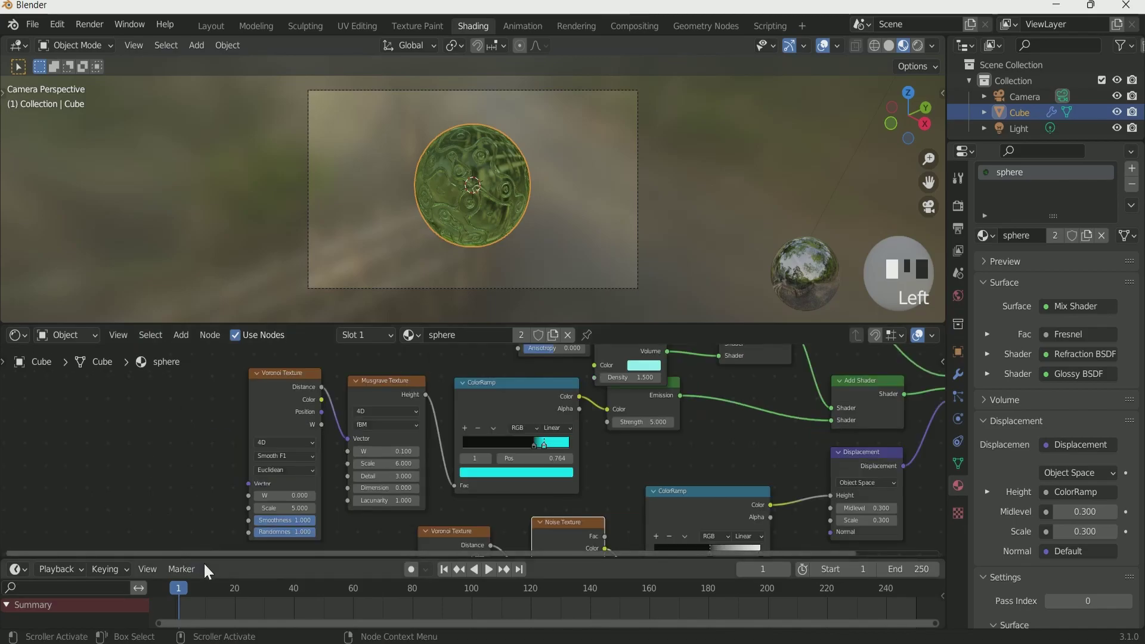
drag(901, 569, 847, 570)
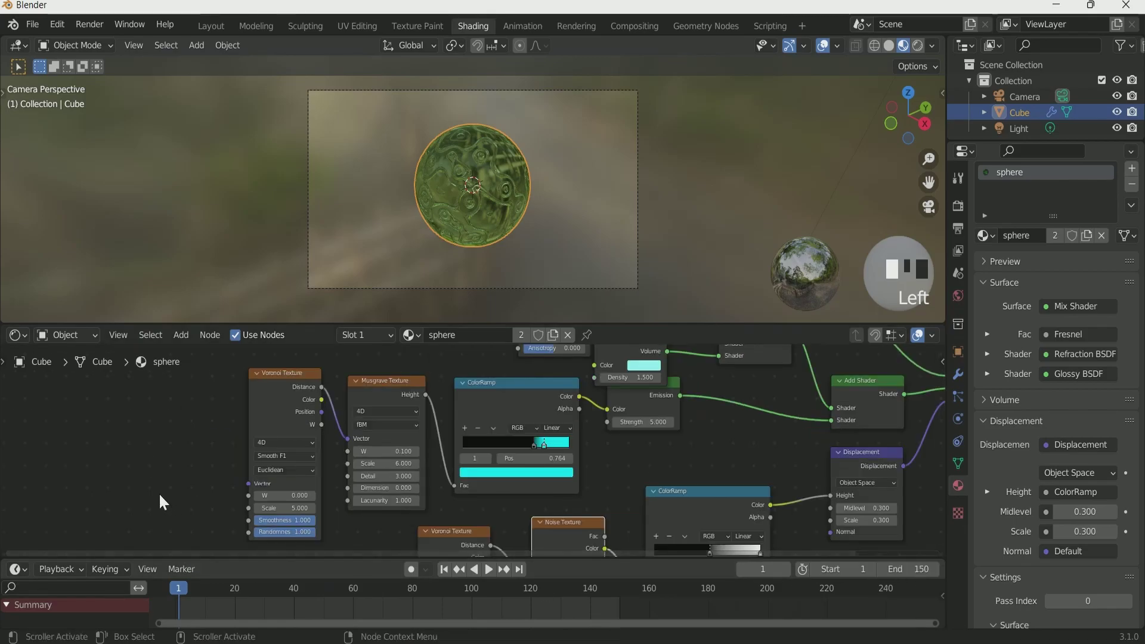
Insert a keyframe at frame 1 for the W value of 0 on the 4D Voronoi Texture feeding the Musgrave Texture.
middle_drag(158, 492, 206, 435)
scroll(205, 436, up, 1)
right_drag(271, 442, 272, 442)
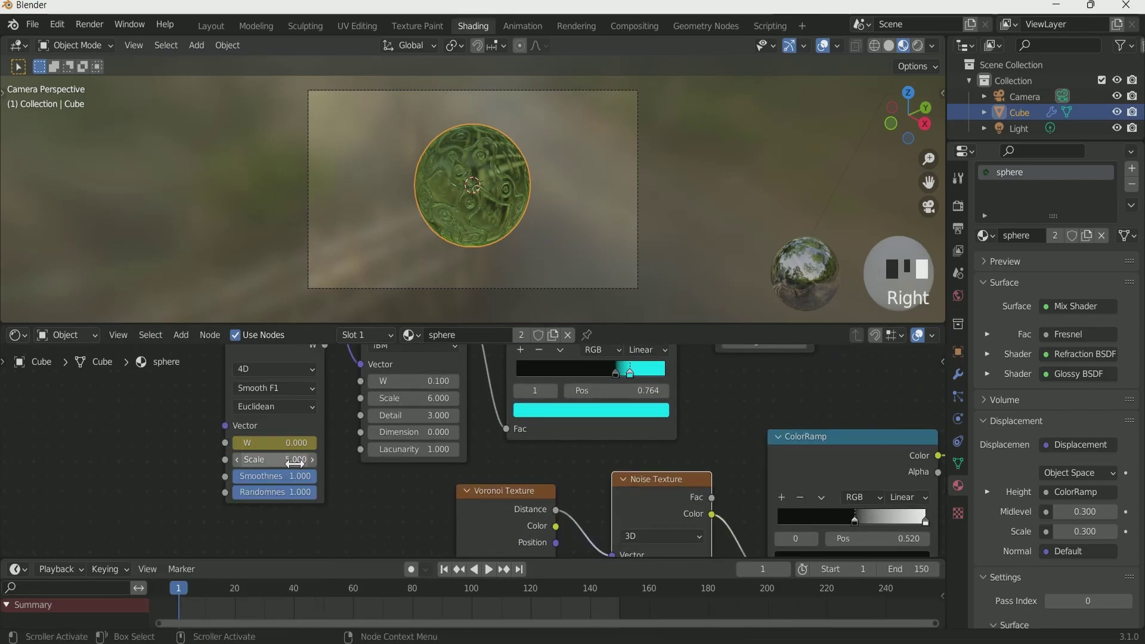
Go to frame 151 and lower the W value of the 4D Voronoi Texture to about -0.8.
click(519, 569)
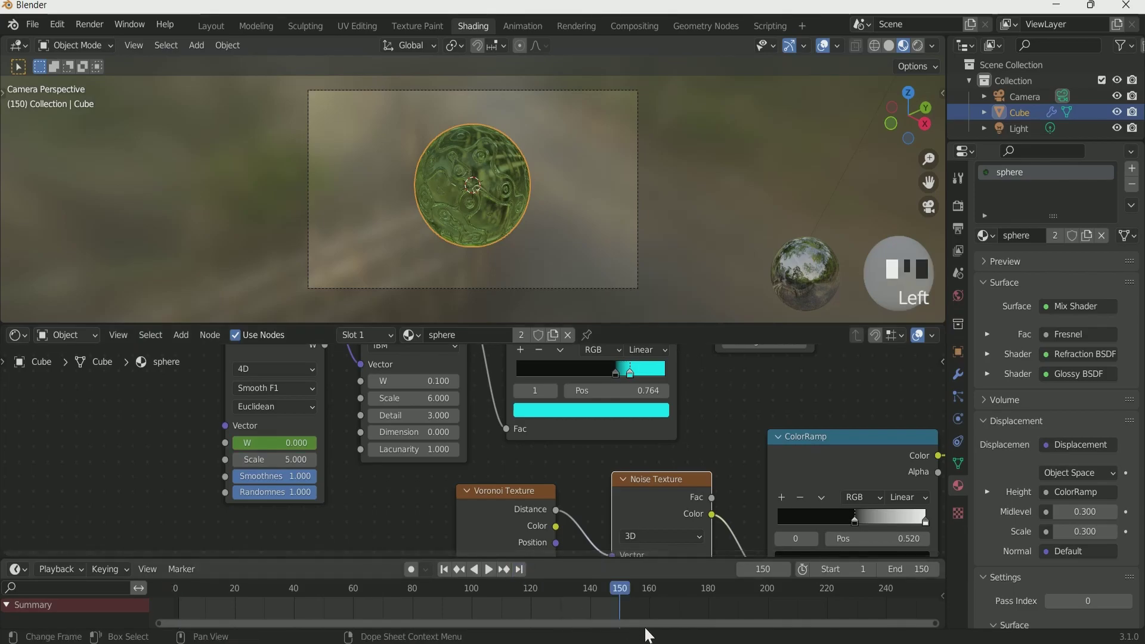
key(Right)
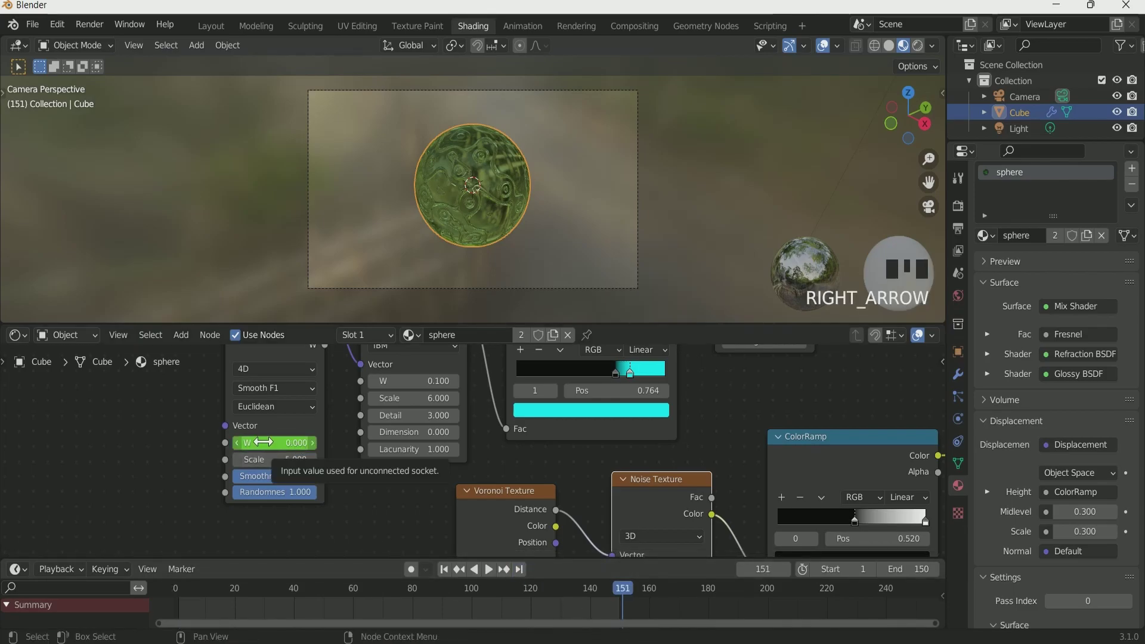
click(236, 443)
click(236, 442)
click(236, 443)
click(237, 443)
click(237, 443)
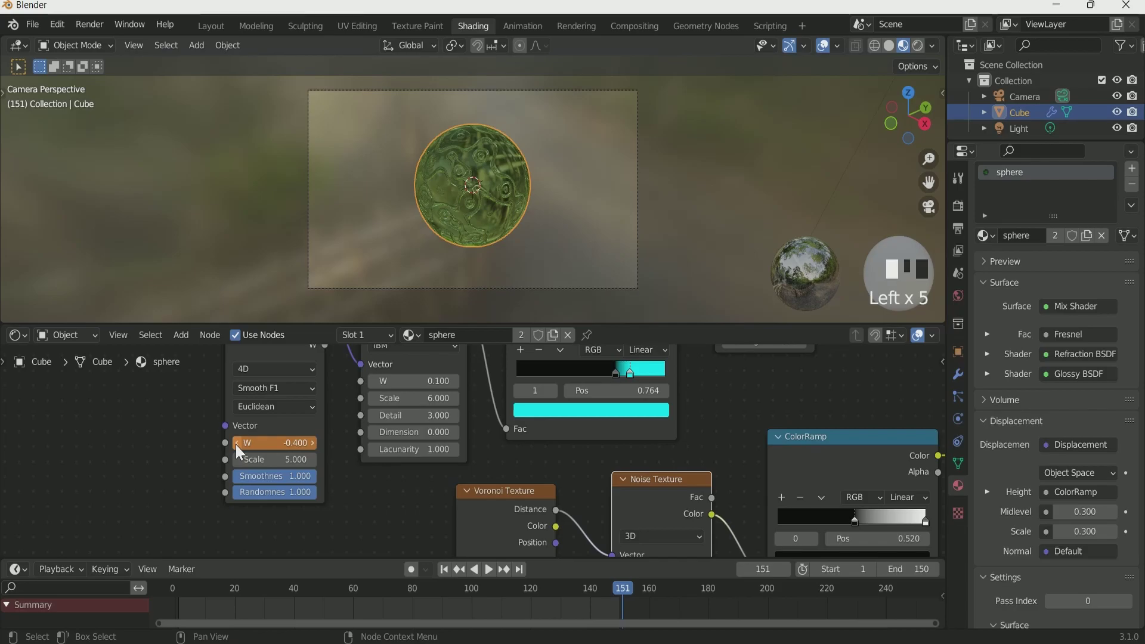
click(236, 442)
click(237, 443)
click(236, 443)
click(237, 442)
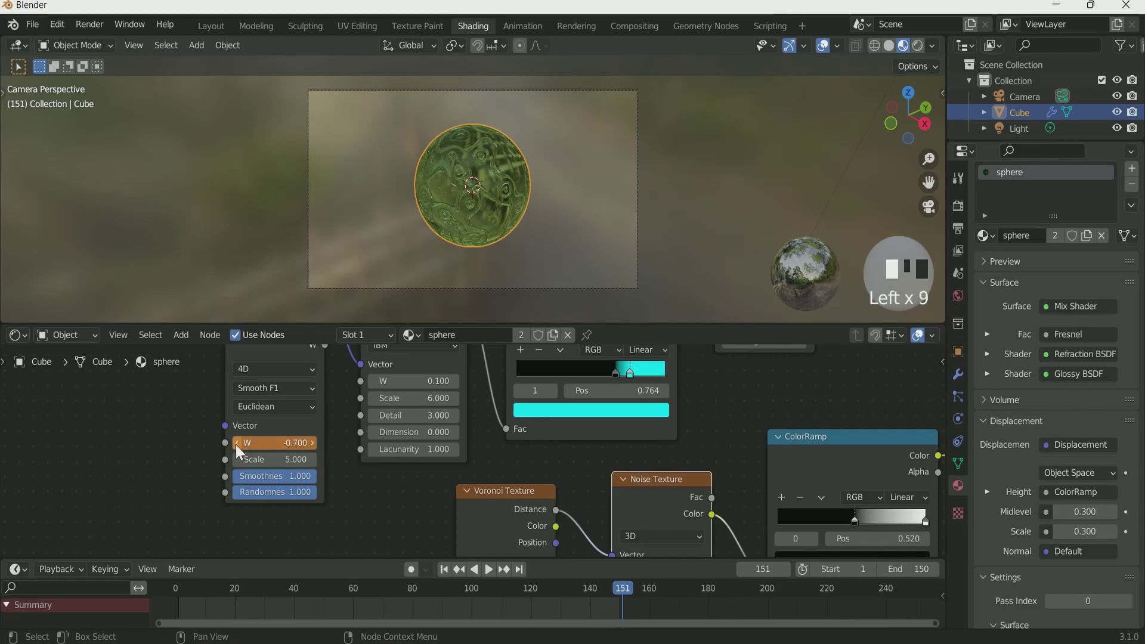
click(237, 443)
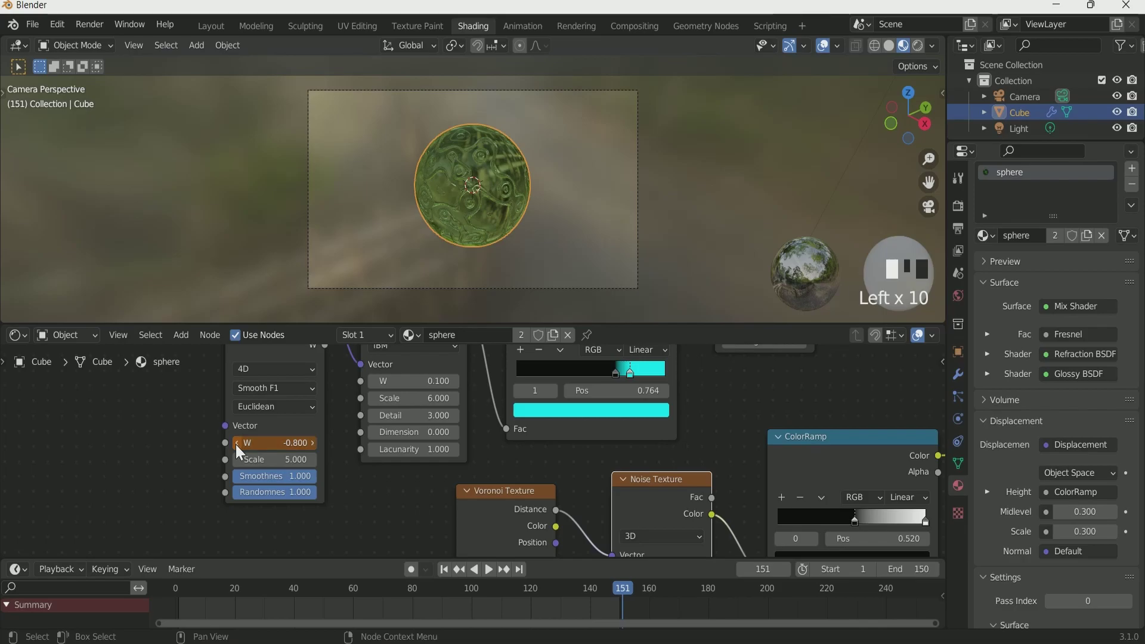
click(236, 445)
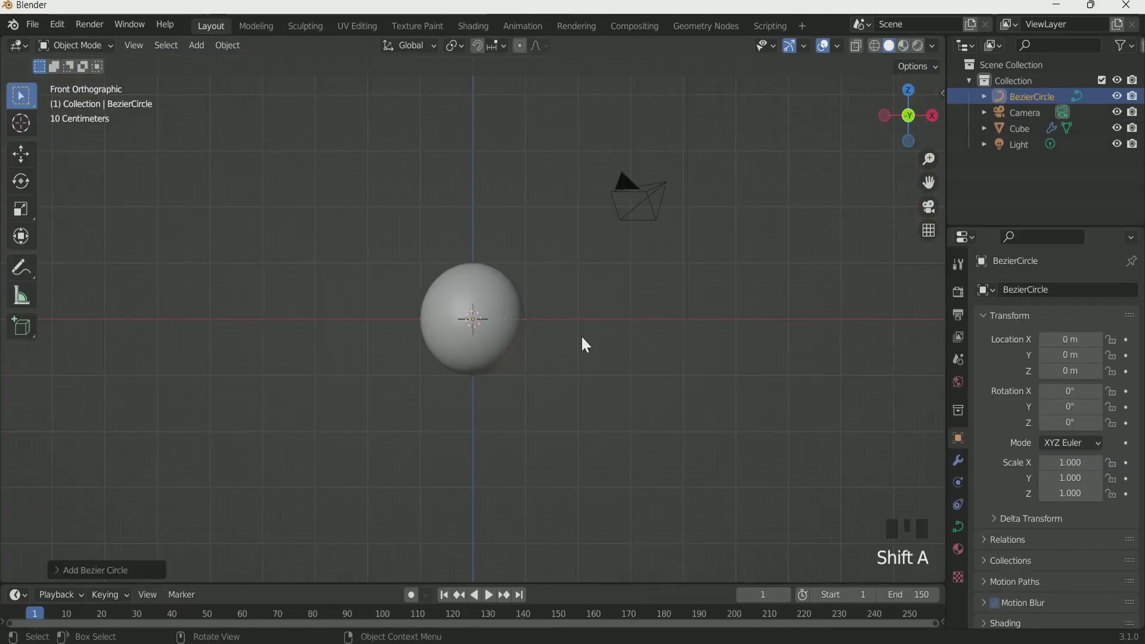
Scale the Bezier circle up to about 5.04 around the sphere, working from the top view.
key(KP_7)
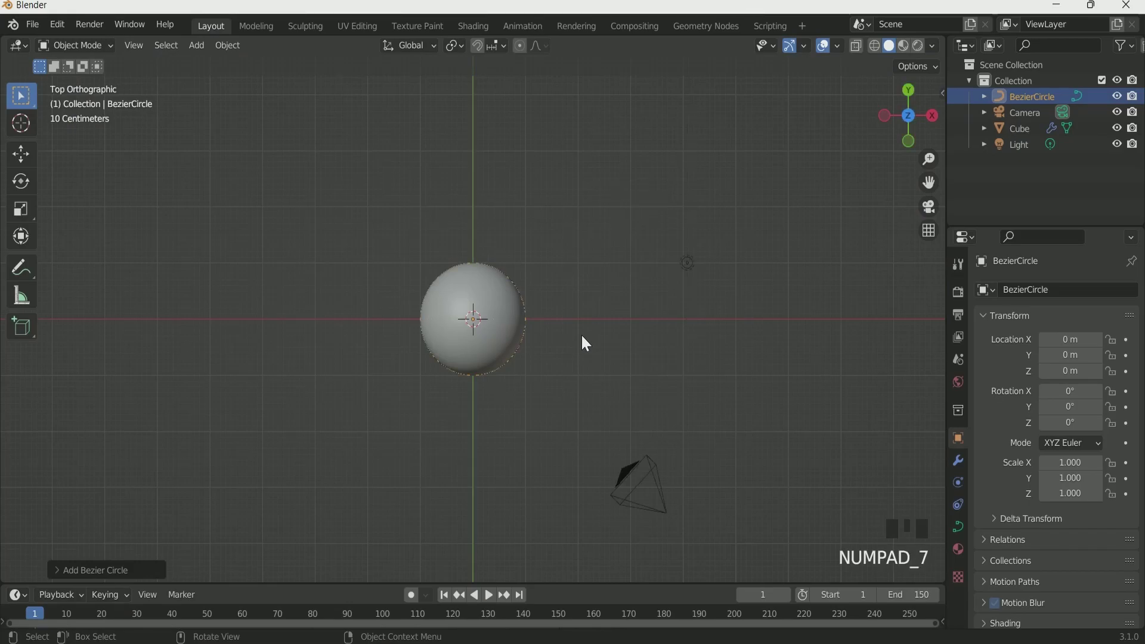
scroll(582, 337, down, 1)
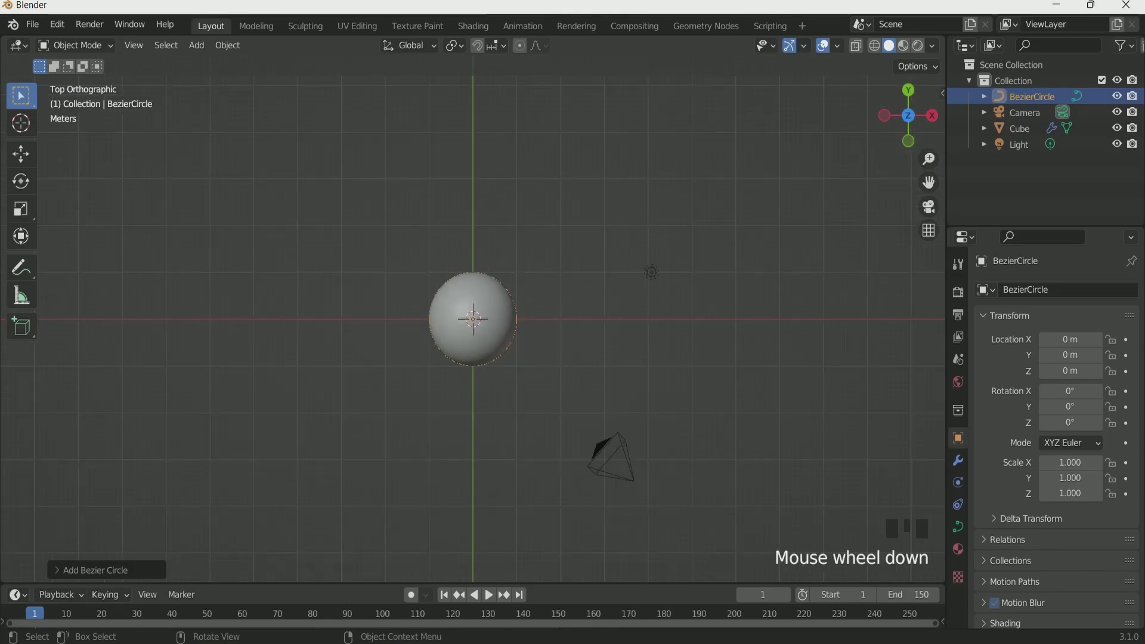
key(s)
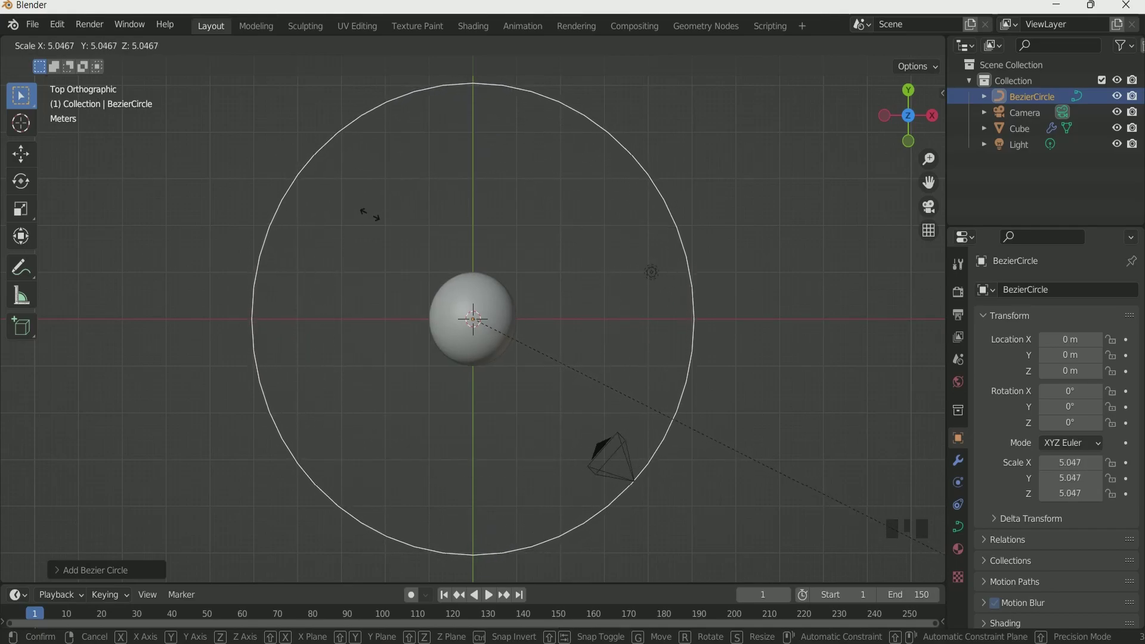
click(370, 218)
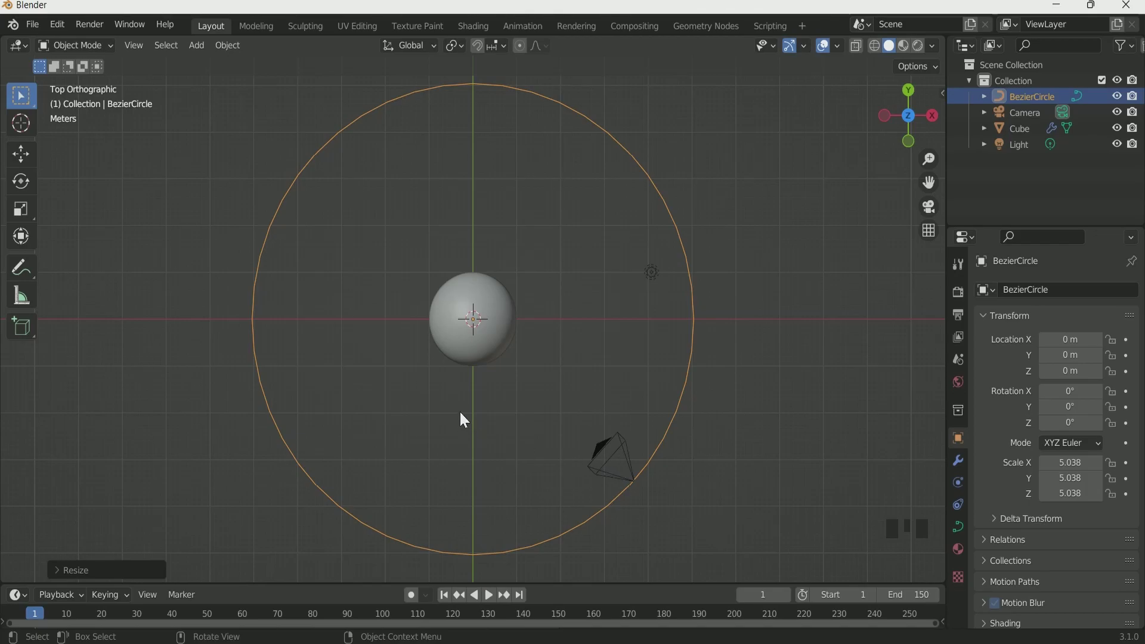
Raise the Bezier circle along the Z axis by about 2.38 m in the front view.
middle_drag(460, 410, 406, 246)
key(KP_1)
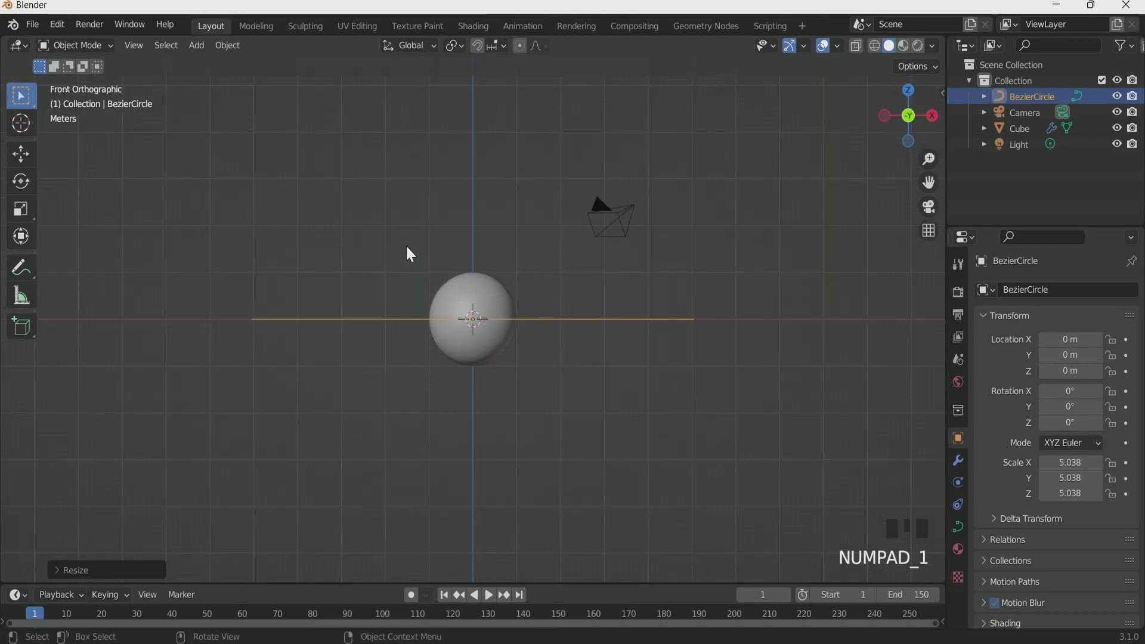
key(g)
key(z)
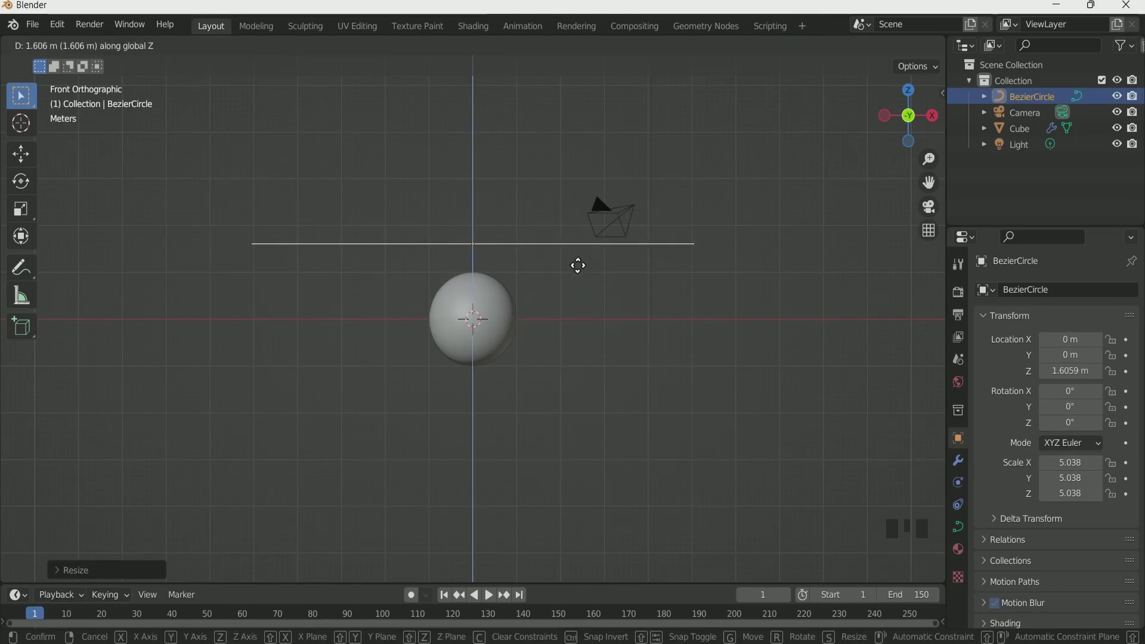
click(580, 228)
middle_drag(580, 228, 678, 388)
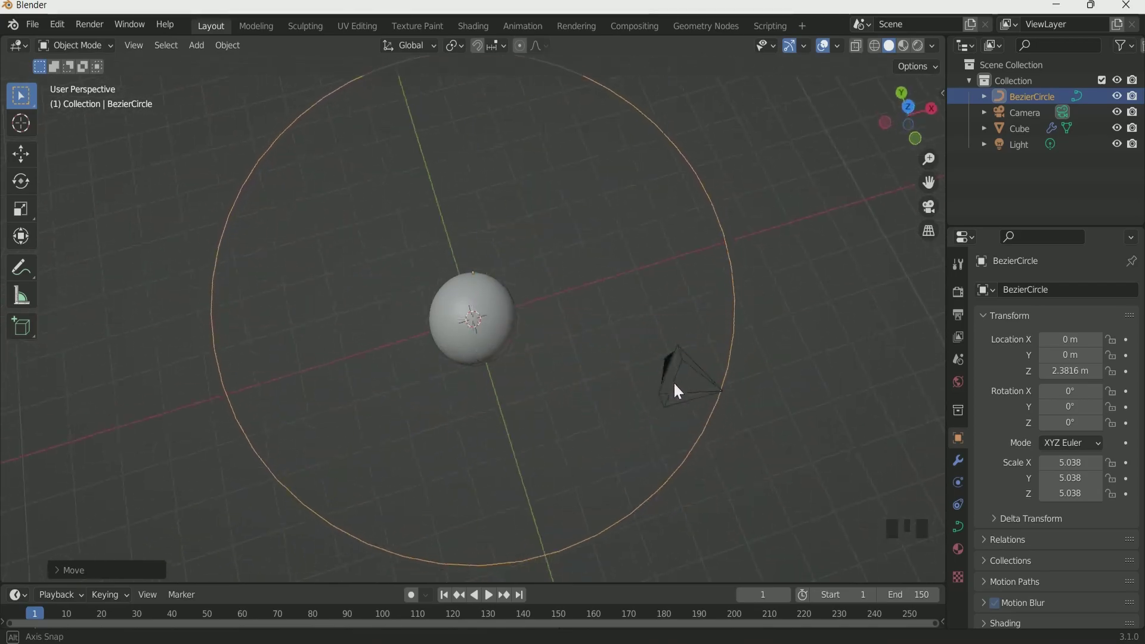
Readjust the Bezier circle's height above the sphere along the global Z axis.
key(KP_1)
key(g)
key(z)
click(633, 260)
middle_drag(634, 261, 488, 457)
Select the camera and set all of its rotation and location values to 0.
click(396, 405)
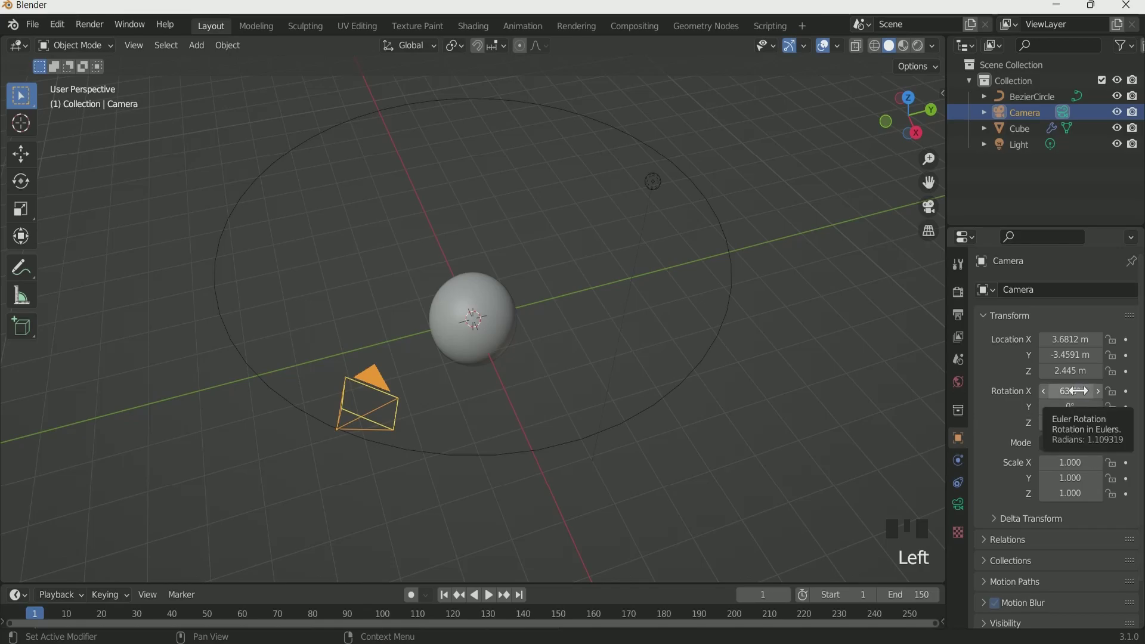
drag(1078, 392, 1074, 423)
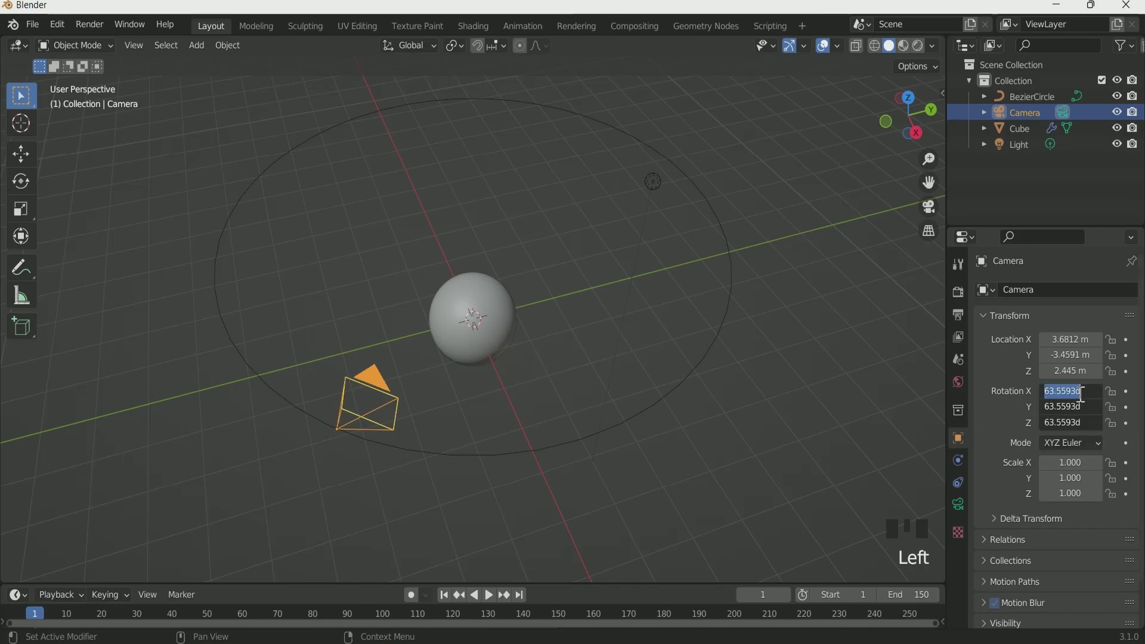
text(0)
key(Return)
drag(1068, 340, 1068, 371)
text(0)
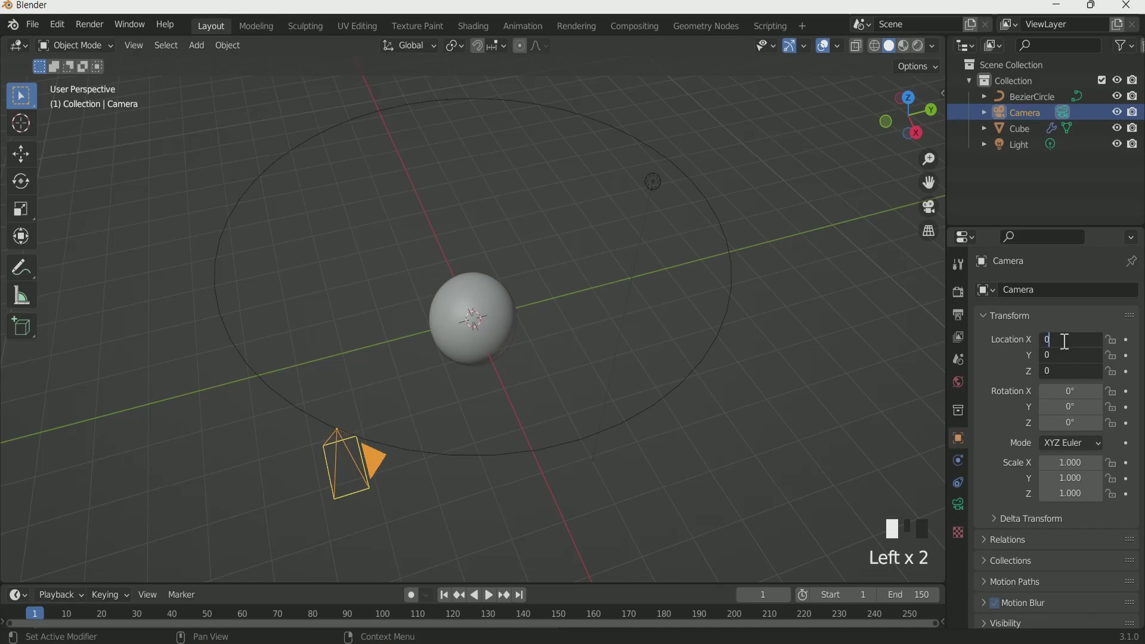
key(Return)
Add a Follow Path and a Track To constraint to the camera.
click(963, 479)
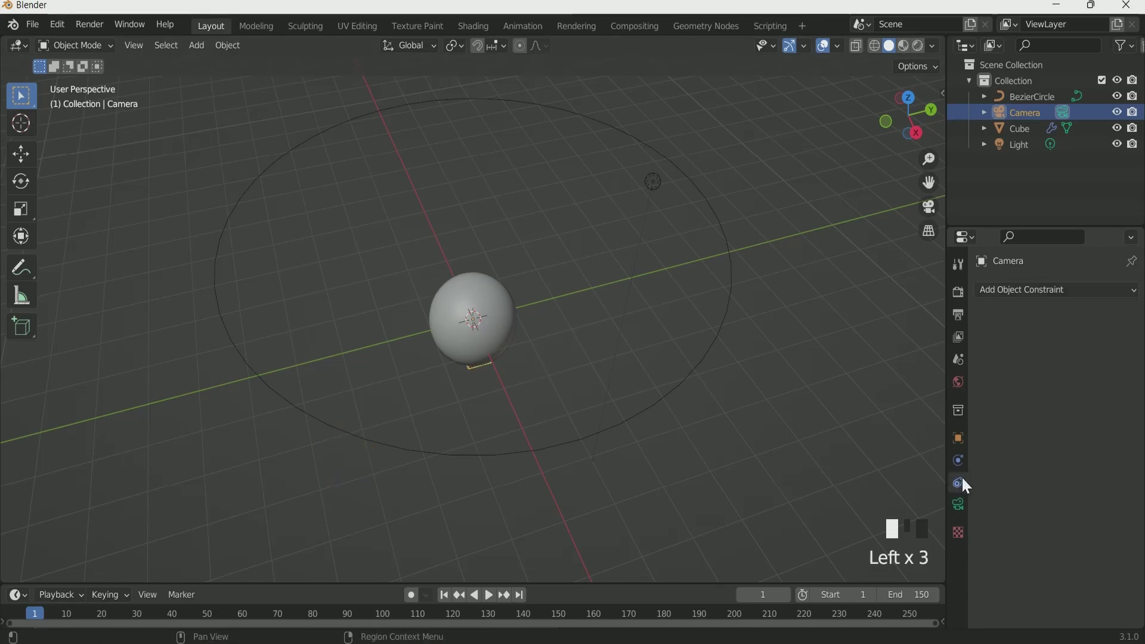
click(1059, 291)
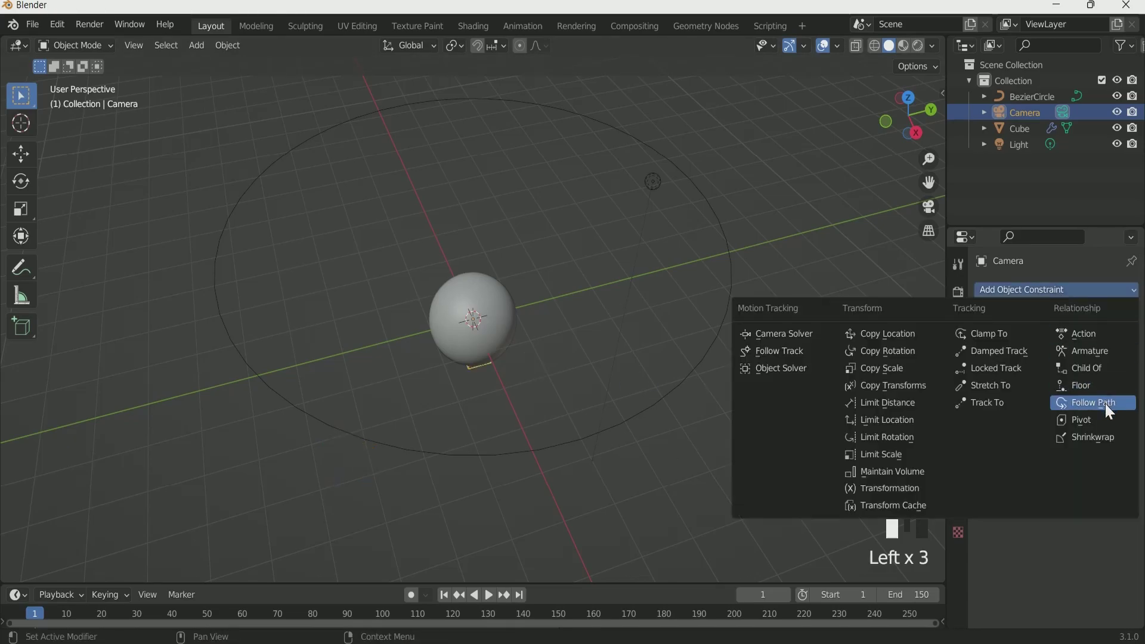
click(1105, 404)
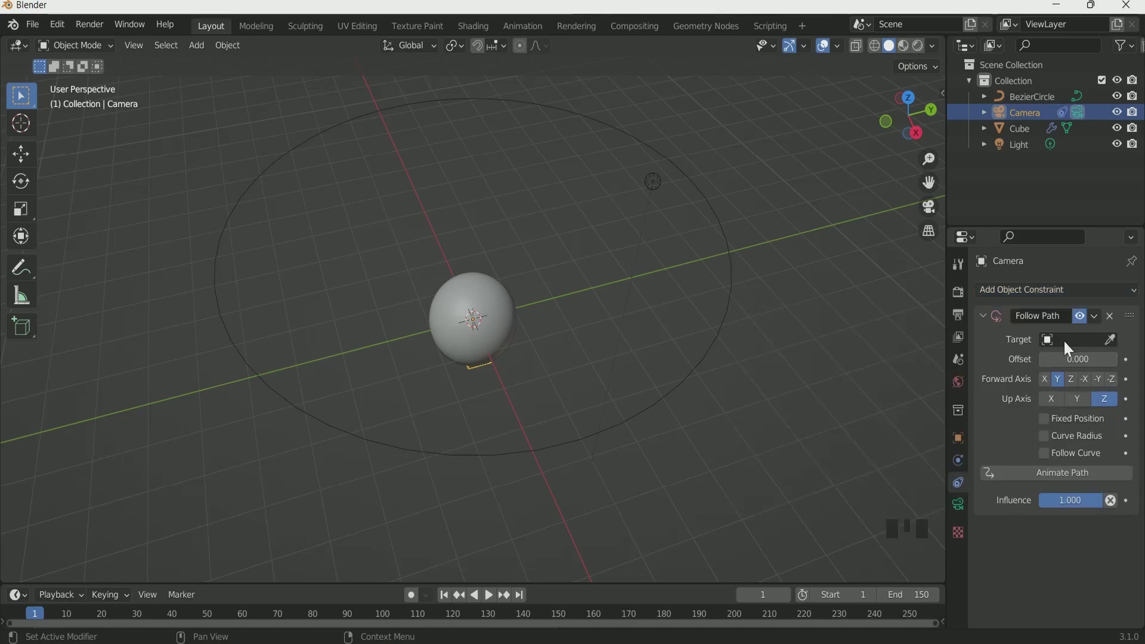
click(1060, 290)
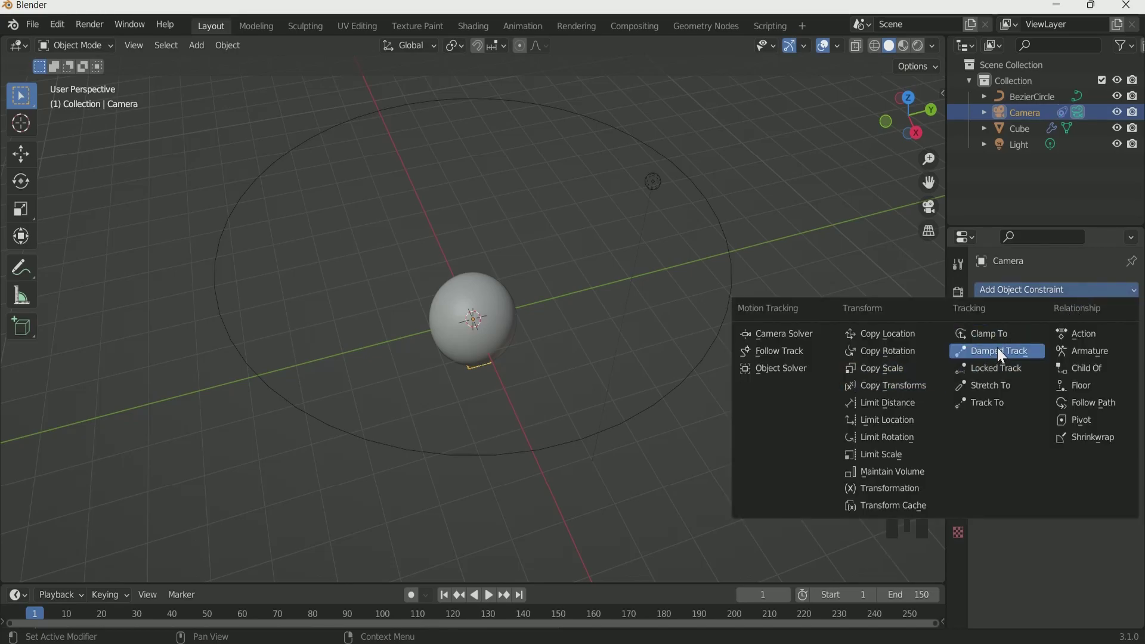
click(1011, 403)
Set the Follow Path target to BezierCircle and the Track To target to Cube.
click(1077, 341)
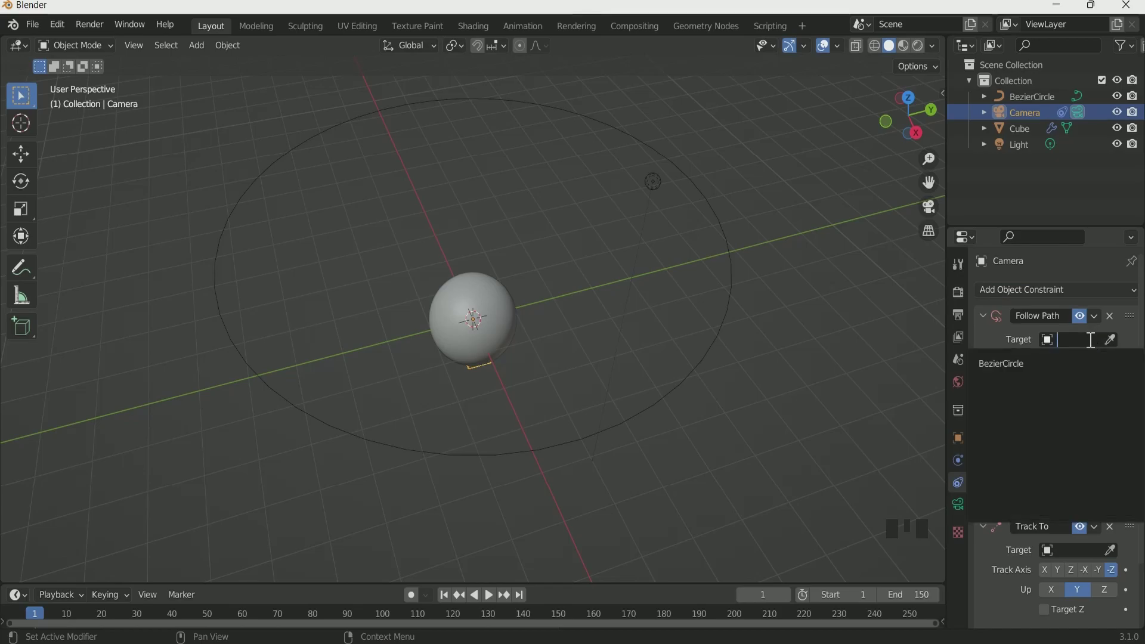
click(1051, 361)
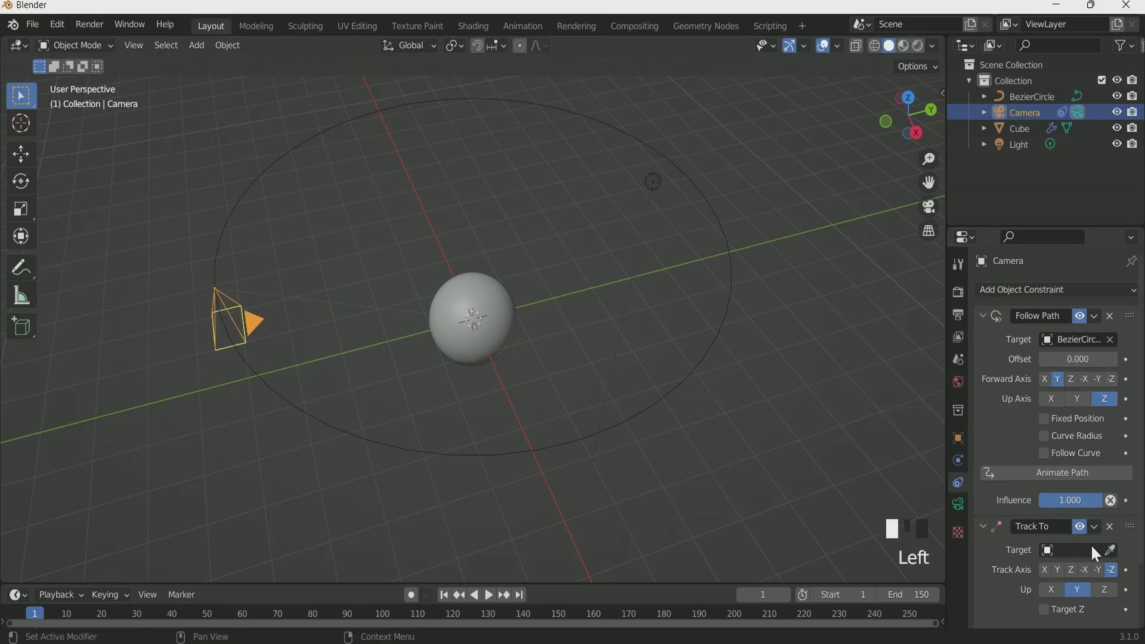
scroll(1091, 544, down, 1)
key(shift+a)
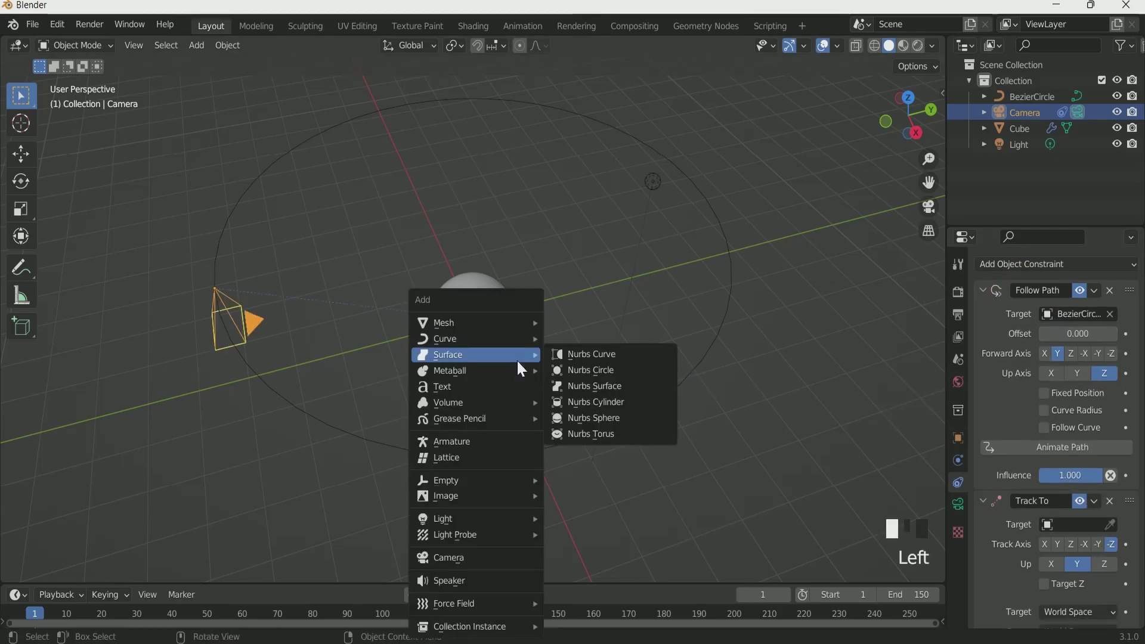
click(1053, 525)
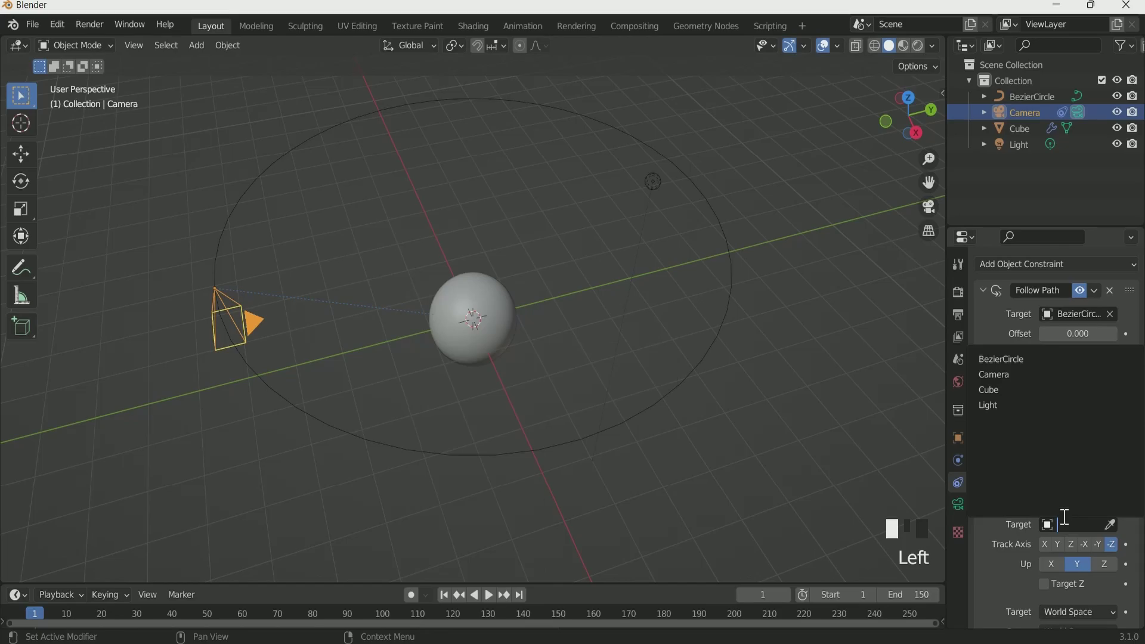
click(1022, 389)
Look through the camera, enlarge the timeline and keyframe the Follow Path Offset of 0 at frame 1.
scroll(435, 384, up, 1)
middle_drag(435, 384, 544, 373)
key(KP_0)
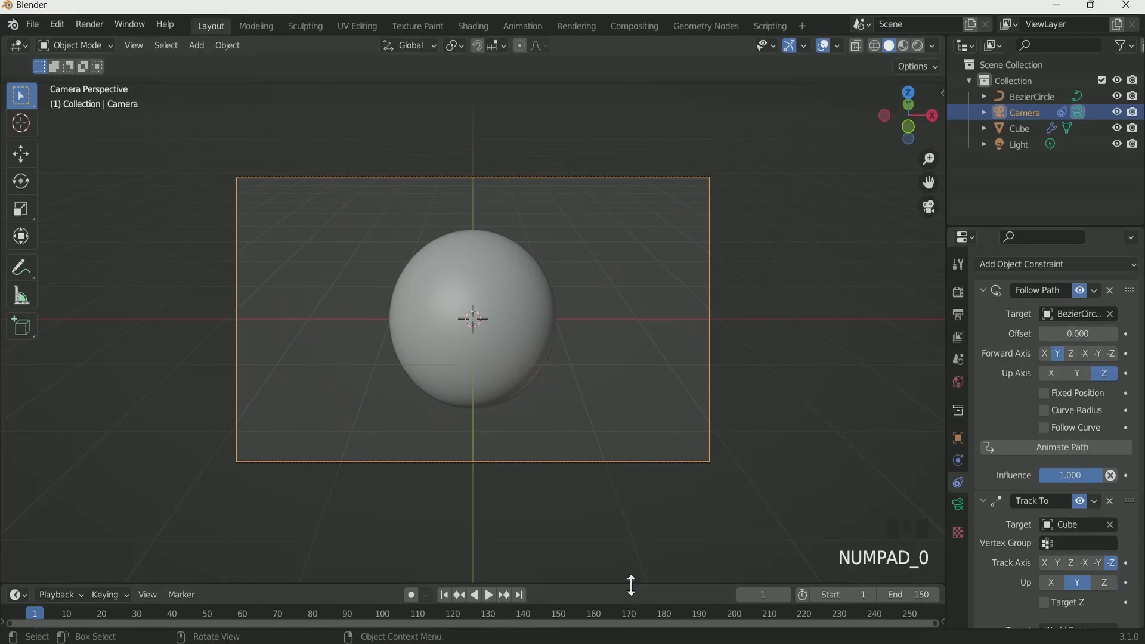
drag(631, 585, 629, 557)
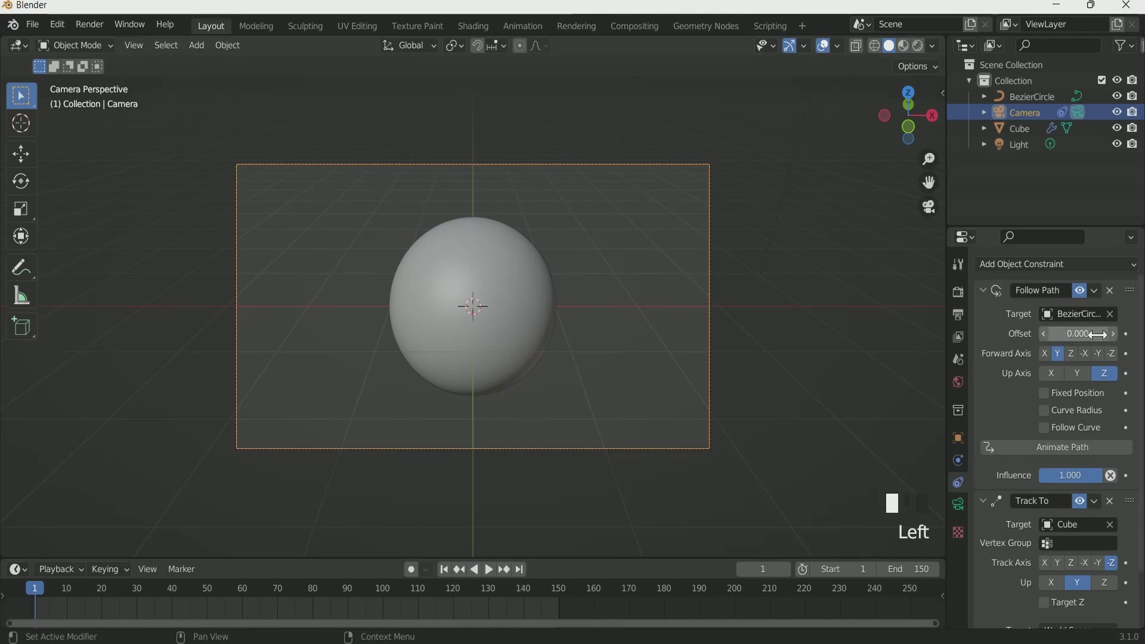
click(1126, 334)
Set the Follow Path Offset to 100 at frame 151 and keyframe it.
click(520, 570)
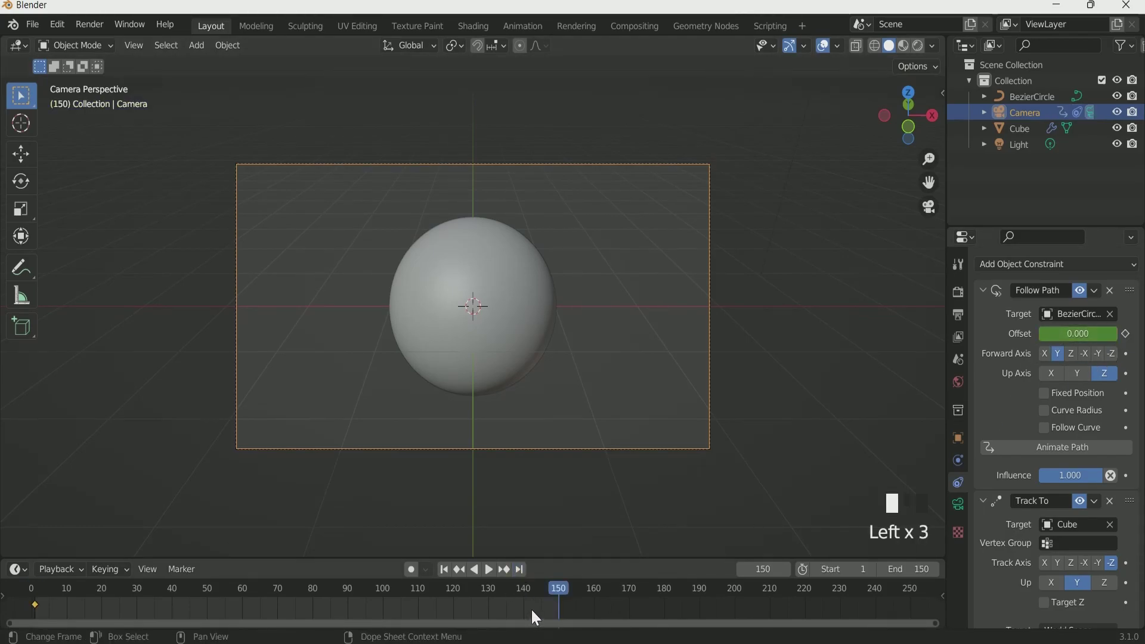
key(Right)
click(1081, 335)
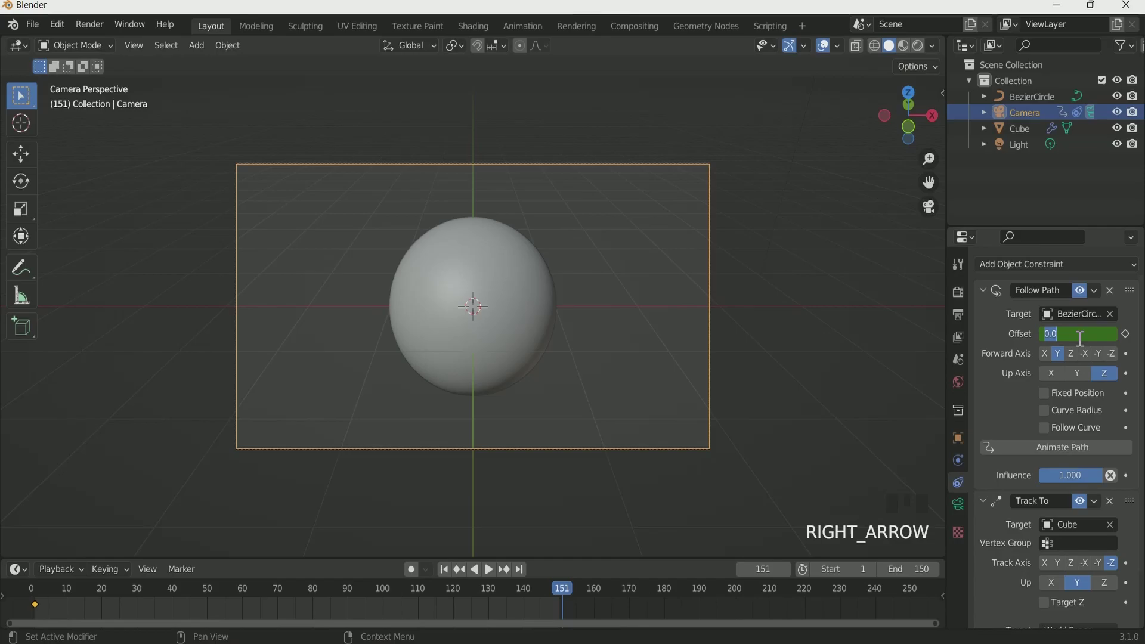
text(100)
click(1127, 339)
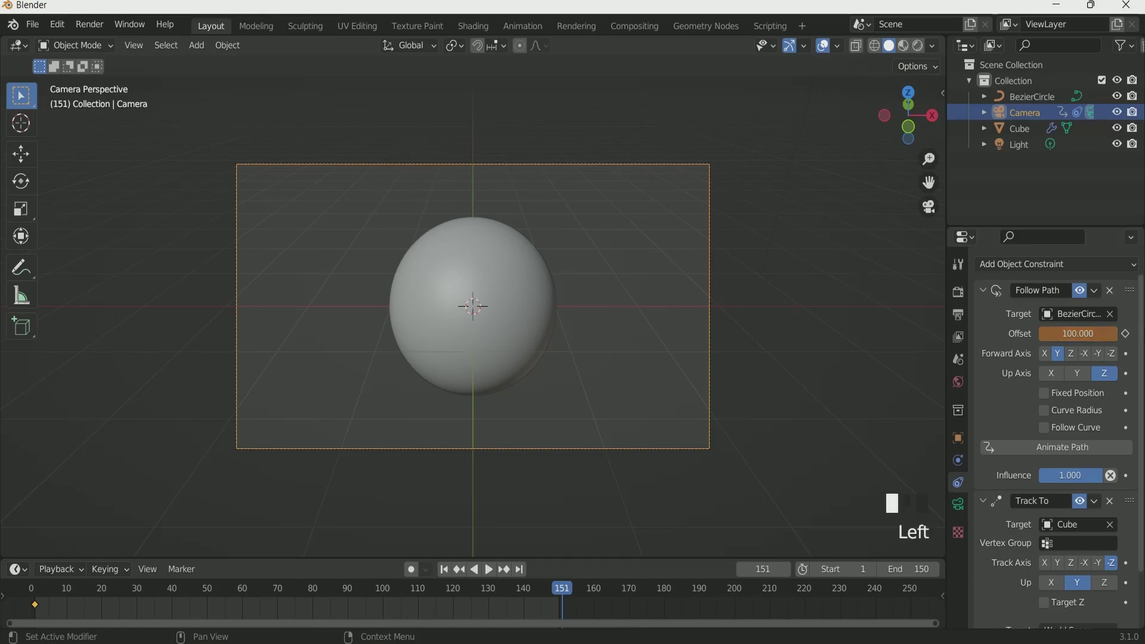
click(1127, 339)
Play back the camera orbit, then preview the sphere in rendered shading and return to solid shading.
key(space)
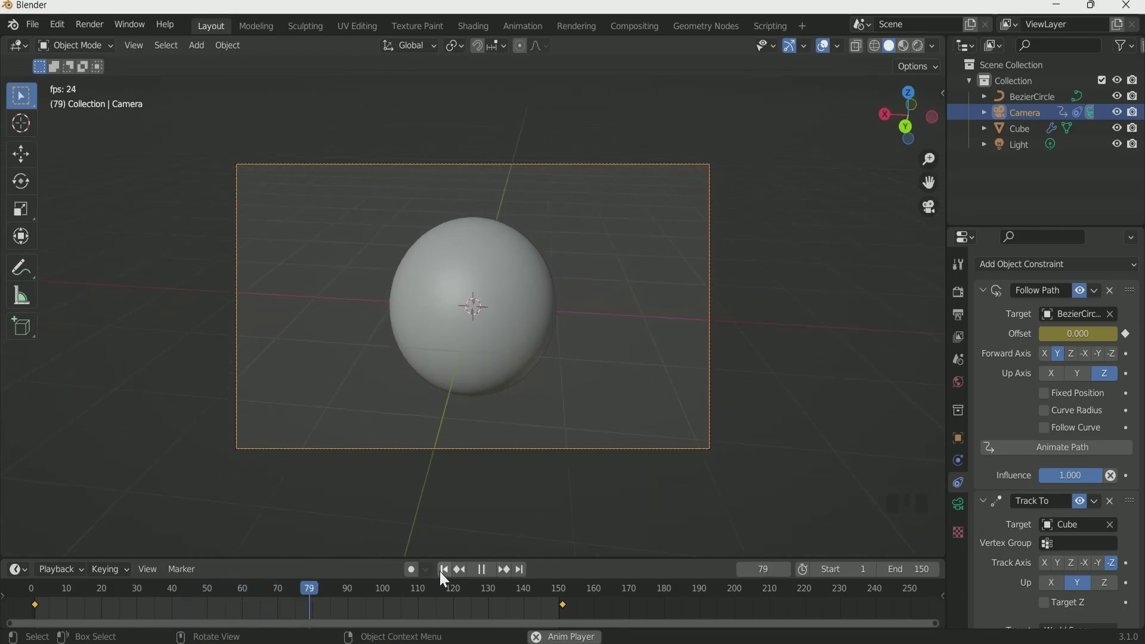
key(space)
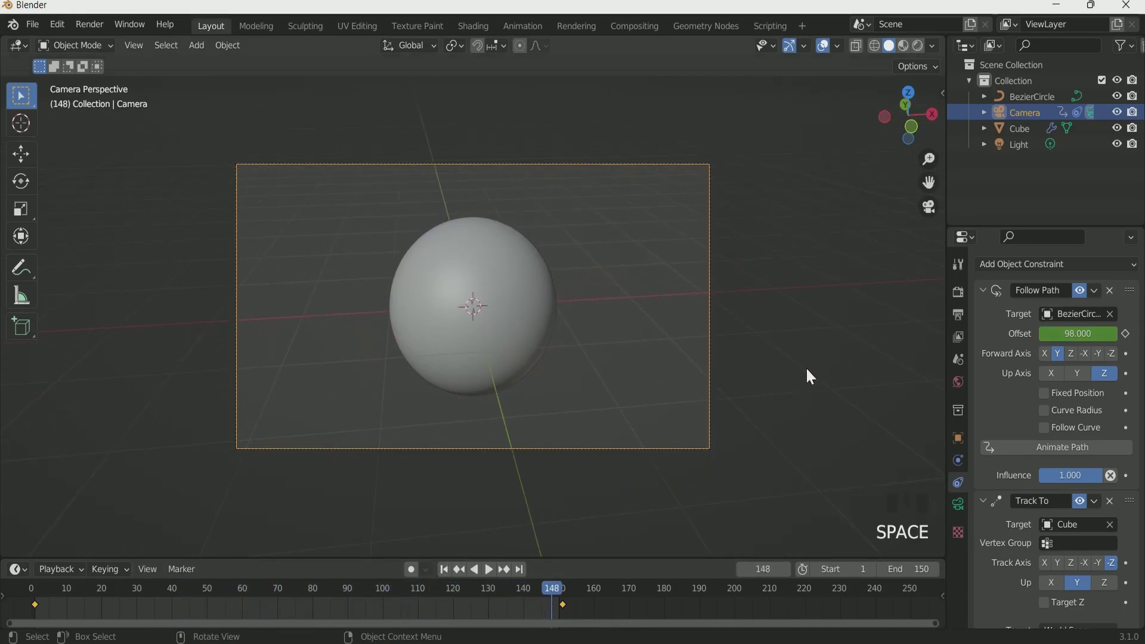
click(917, 47)
scroll(570, 373, up, 2)
scroll(569, 367, down, 2)
scroll(571, 368, up, 1)
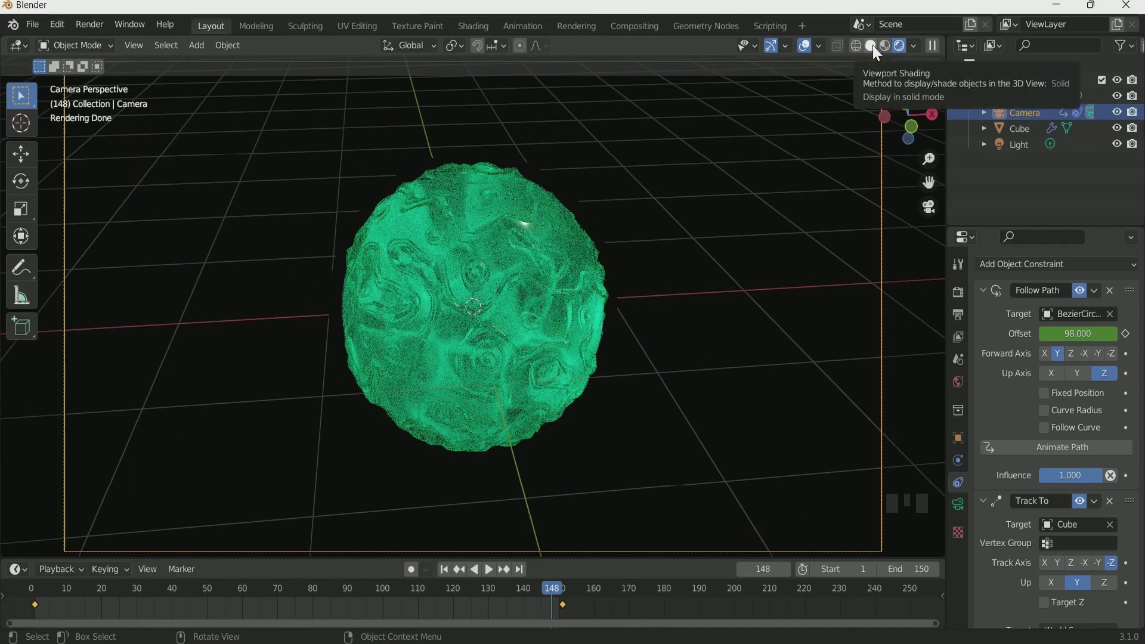
click(873, 47)
Set the Cycles render Max Samples to 32.
middle_drag(623, 373, 538, 399)
click(959, 296)
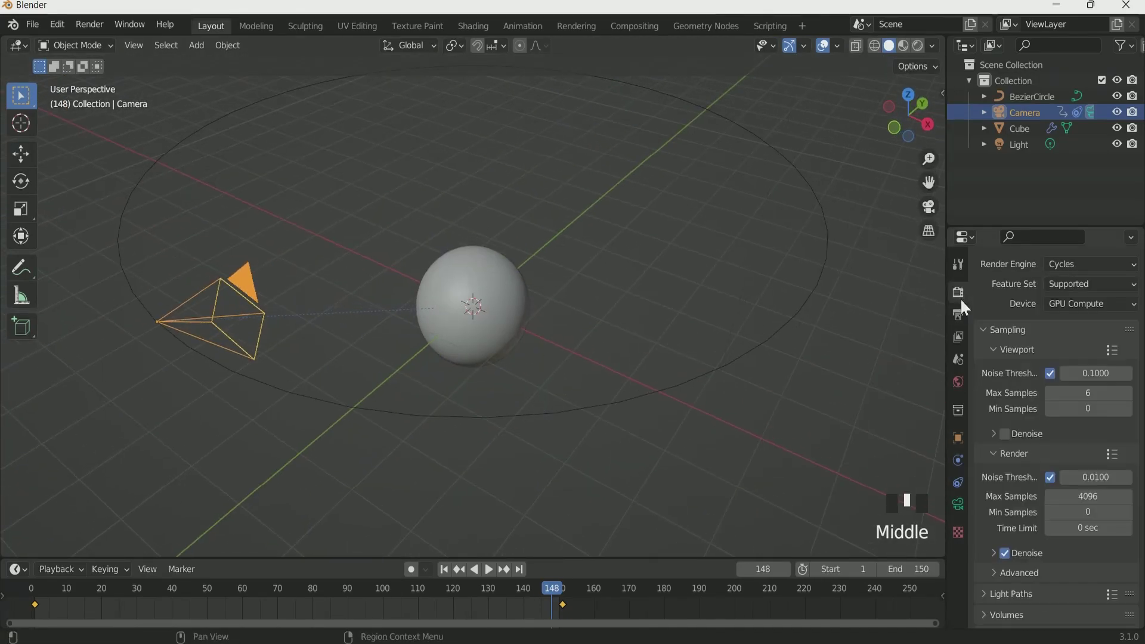
middle_drag(1074, 475, 1005, 441)
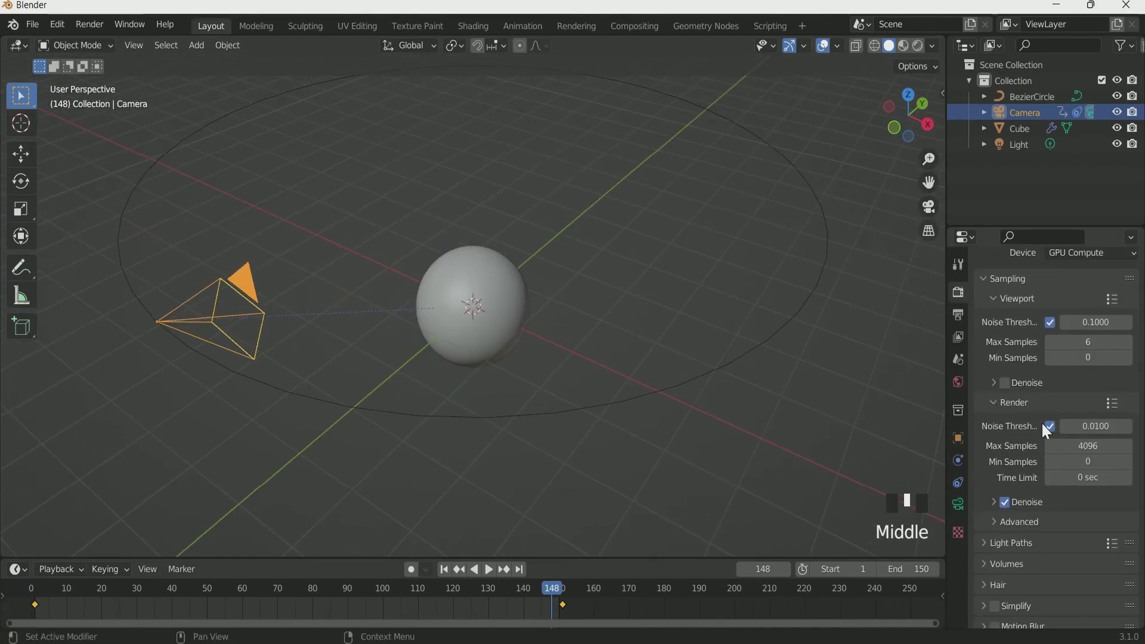
click(1094, 450)
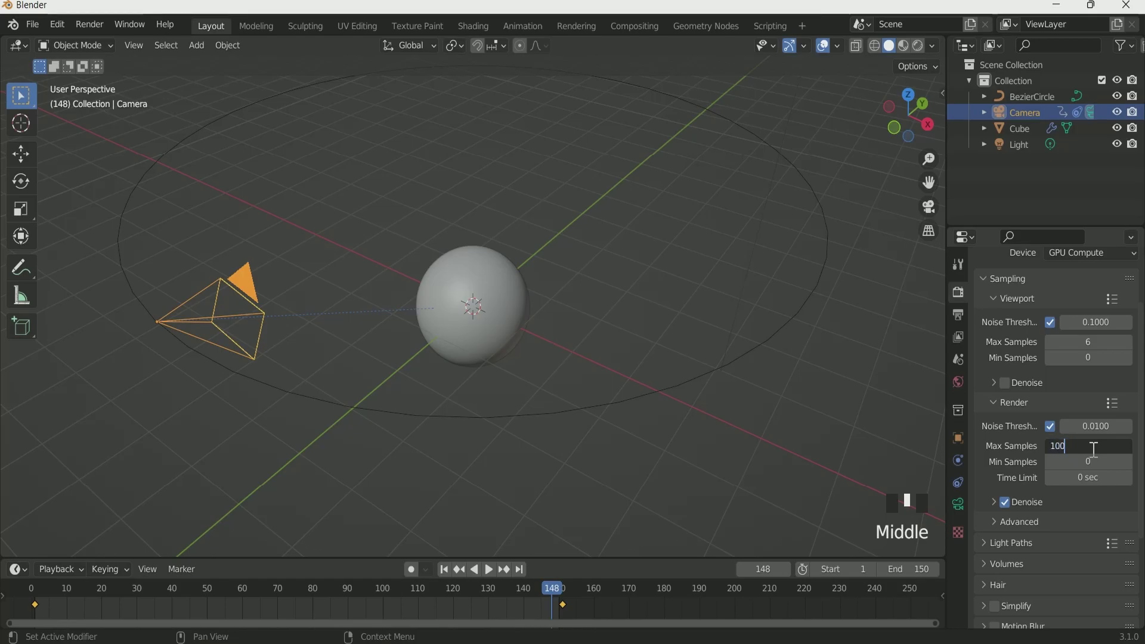
key(BackSpace)
key(BackSpace)
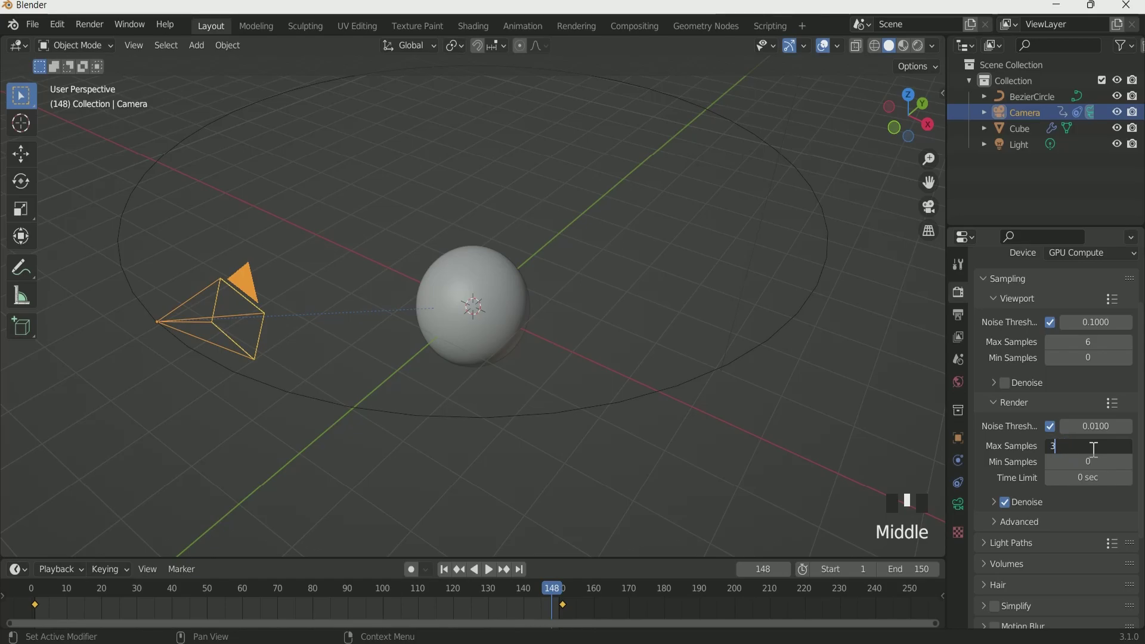
text(2)
key(Return)
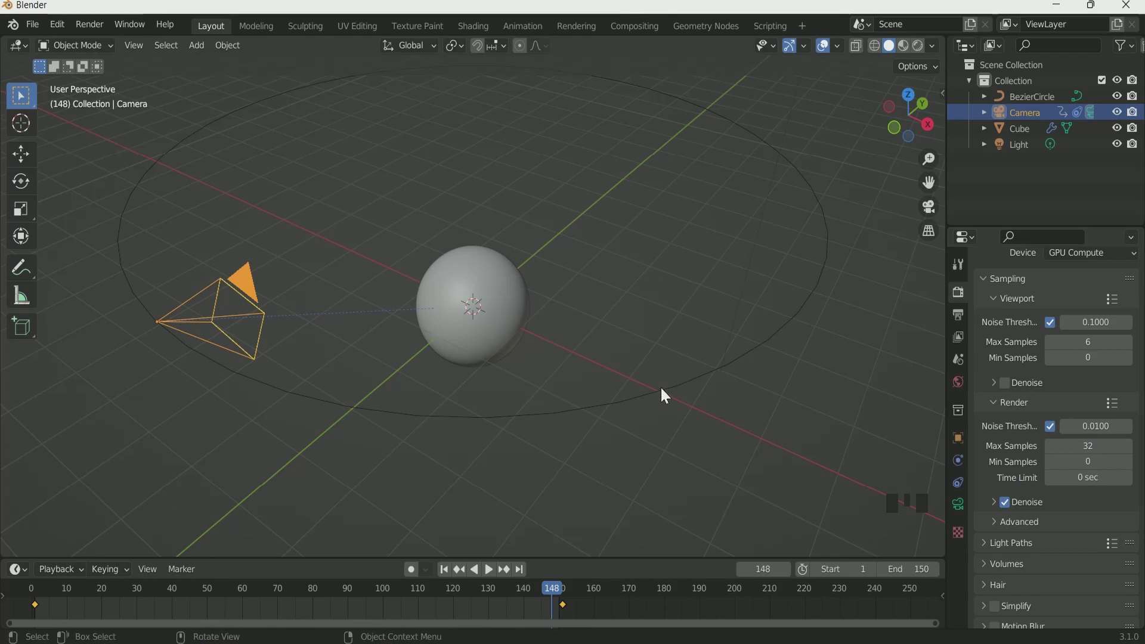